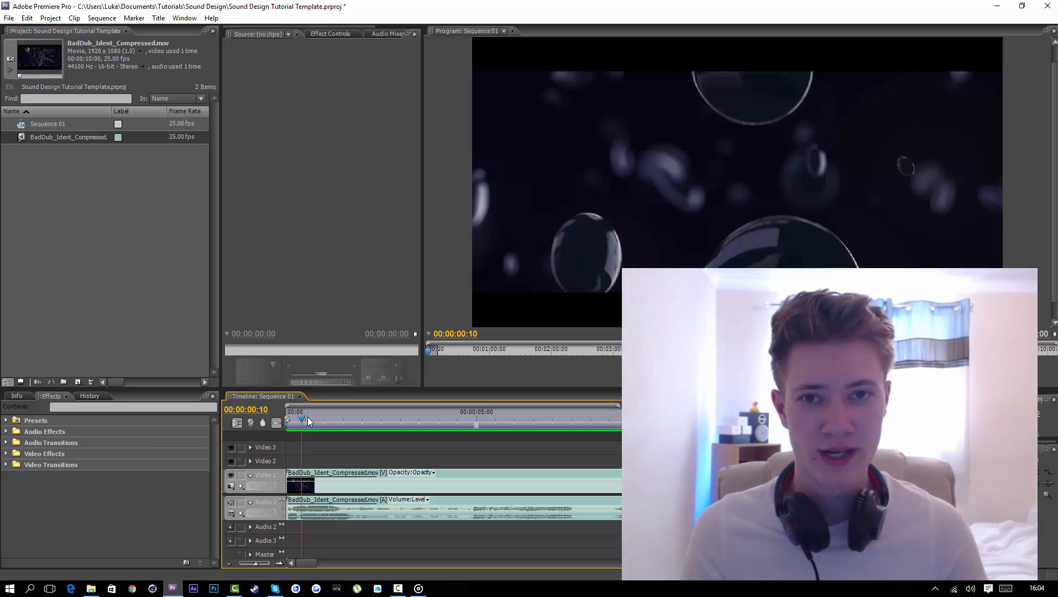
# - Delete the ident clip's original sound from Audio 1 and scrub through the remaining video to review its movements
pyautogui.keyDown('alt'); pyautogui.click(392, 509); pyautogui.keyUp('alt')
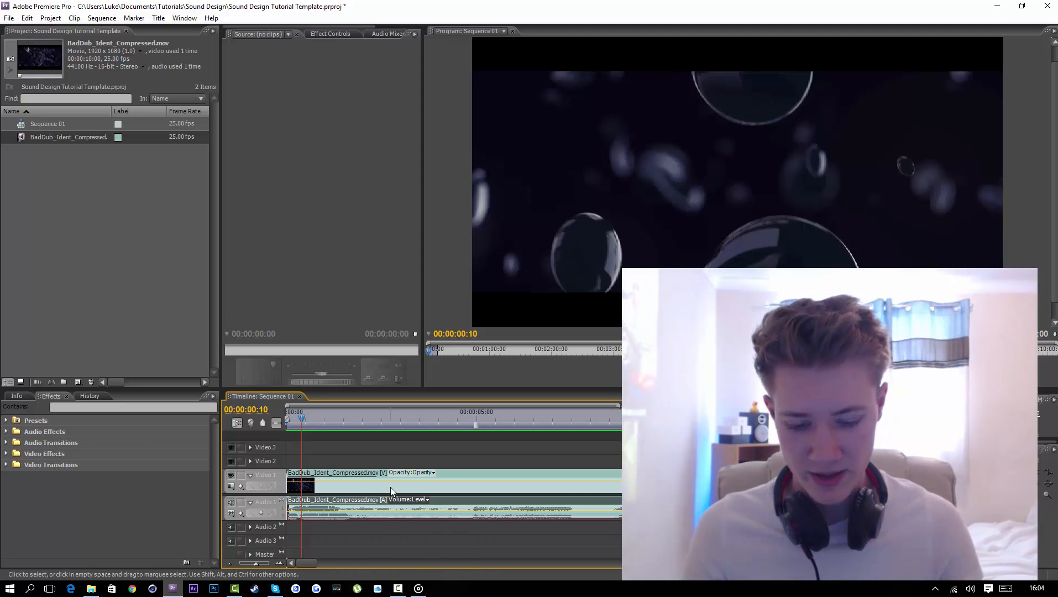
pyautogui.press('Delete')
pyautogui.moveTo(319, 419); pyautogui.dragTo(393, 435)
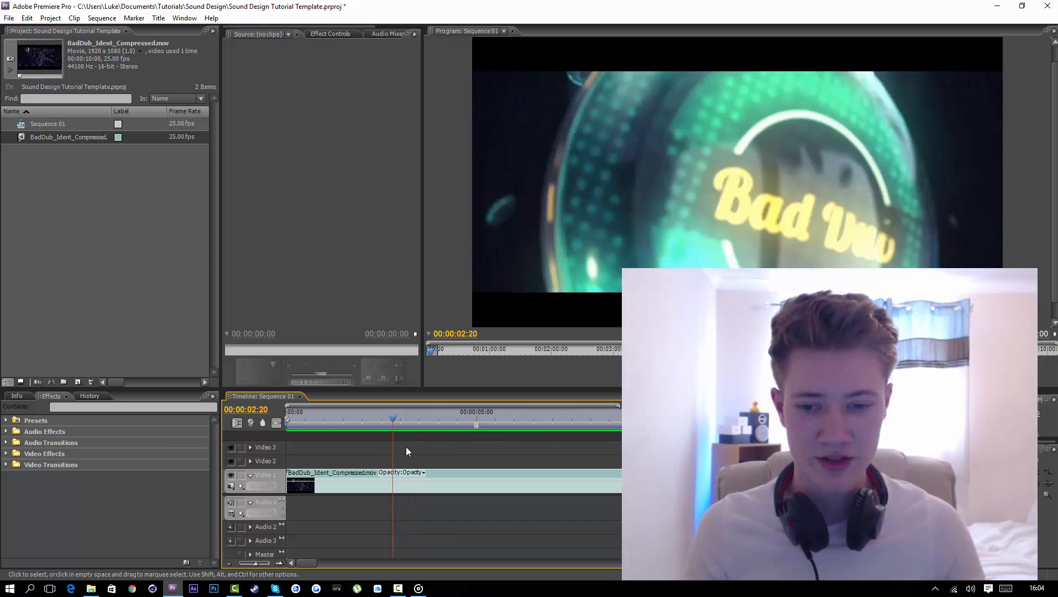
pyautogui.click(474, 422)
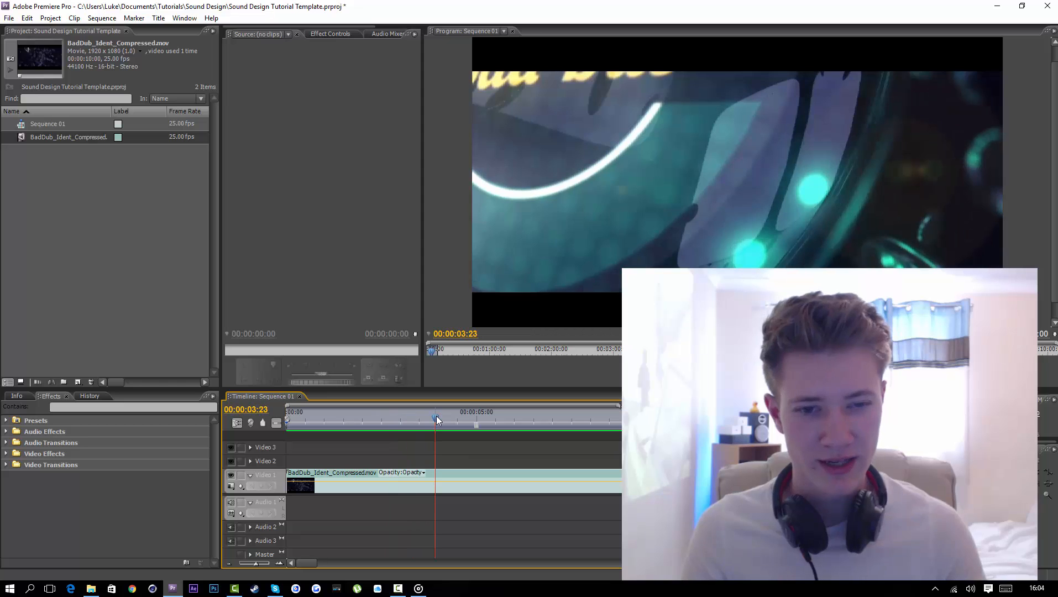
pyautogui.moveTo(474, 422); pyautogui.dragTo(503, 423)
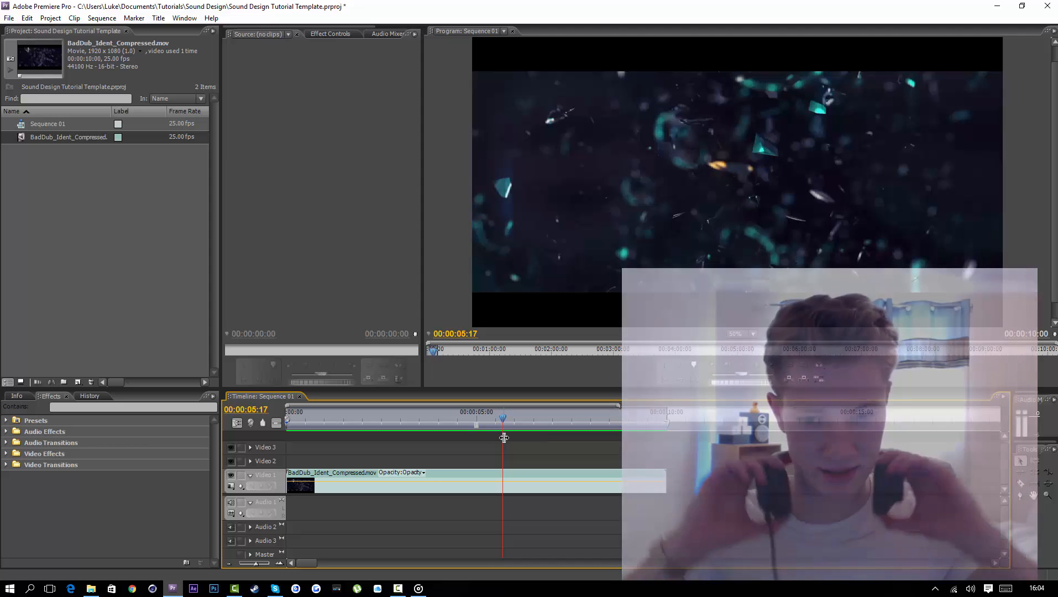
pyautogui.moveTo(350, 419); pyautogui.dragTo(566, 448)
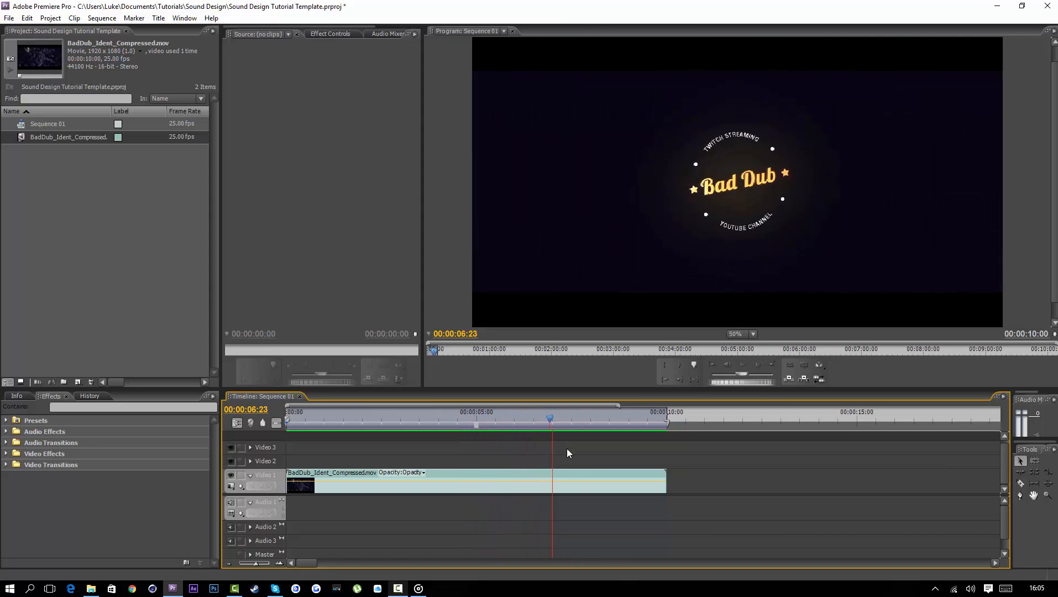
pyautogui.moveTo(631, 441); pyautogui.dragTo(449, 456)
# - Switch to File Explorer and open the Power_Wooshes folder inside VELOCITY of the MotionPulse_BlackBox_24-Bit_Wav sound library
pyautogui.click(90, 589)
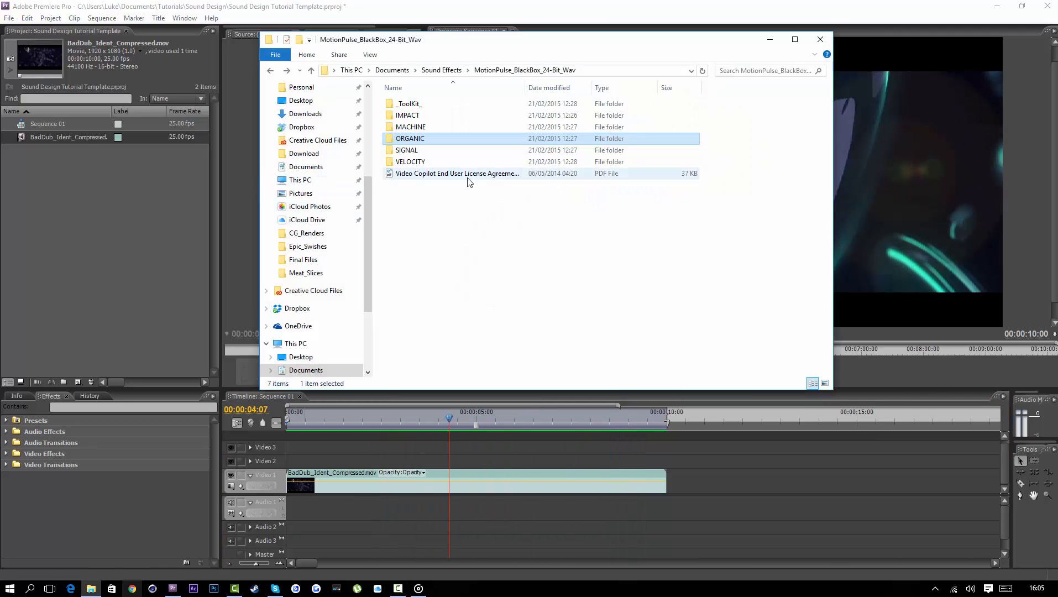
pyautogui.moveTo(367, 227); pyautogui.dragTo(383, 131)
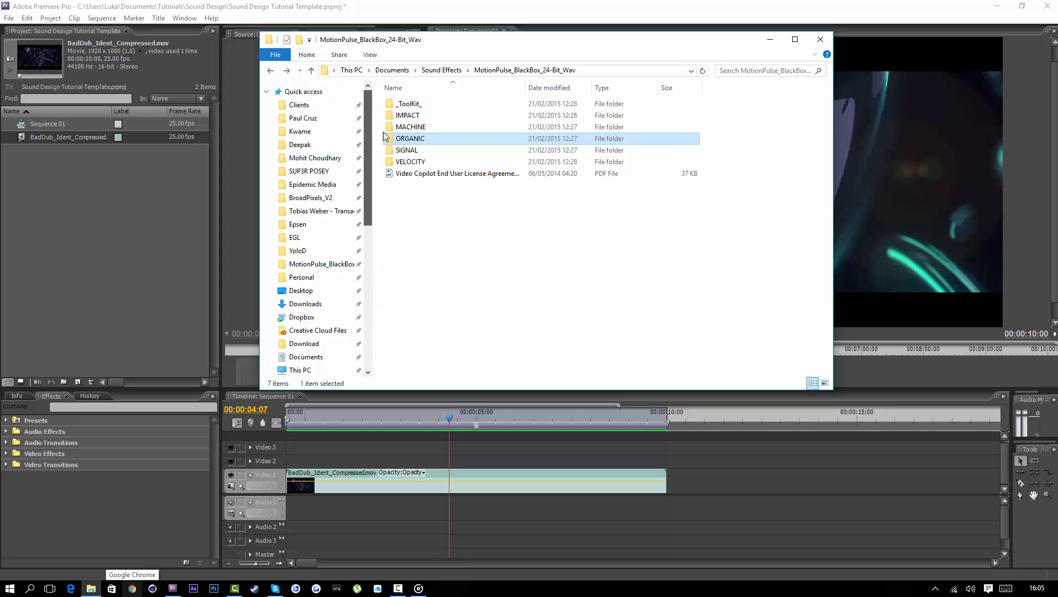
pyautogui.click(320, 263)
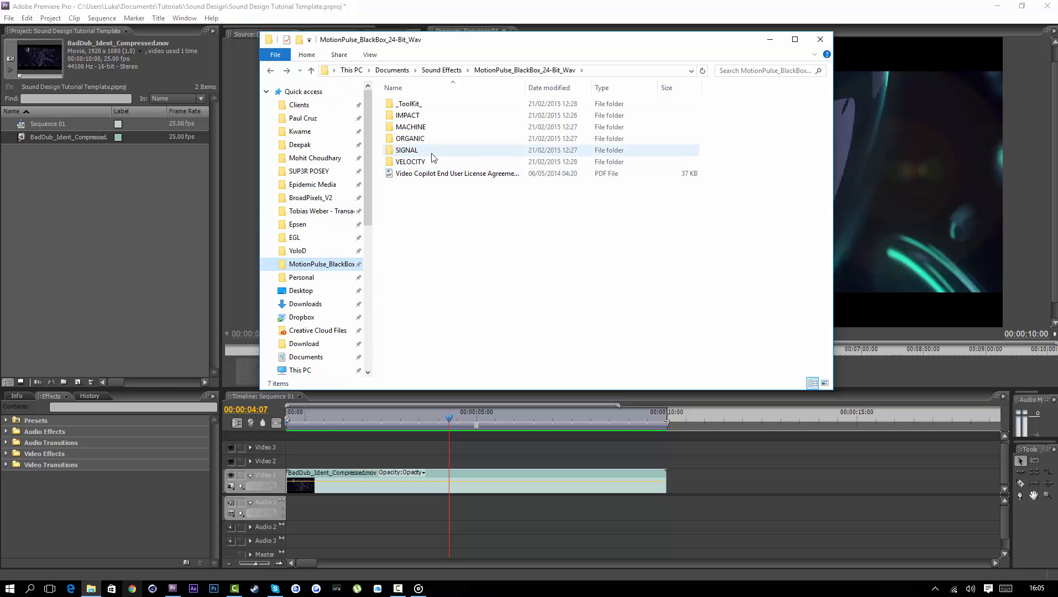
pyautogui.doubleClick(430, 114)
pyautogui.click(271, 71)
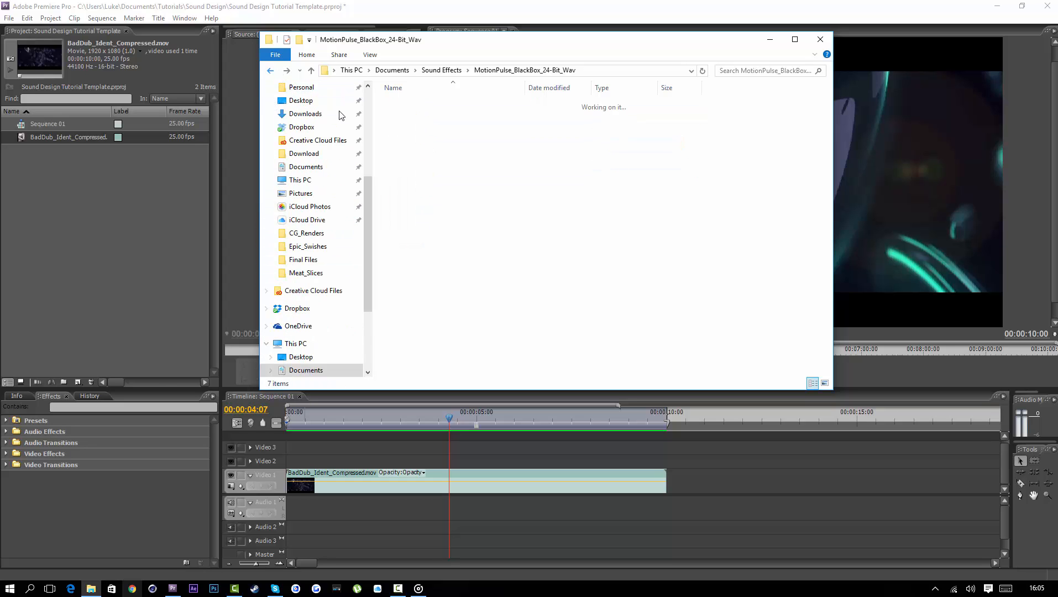
pyautogui.doubleClick(416, 151)
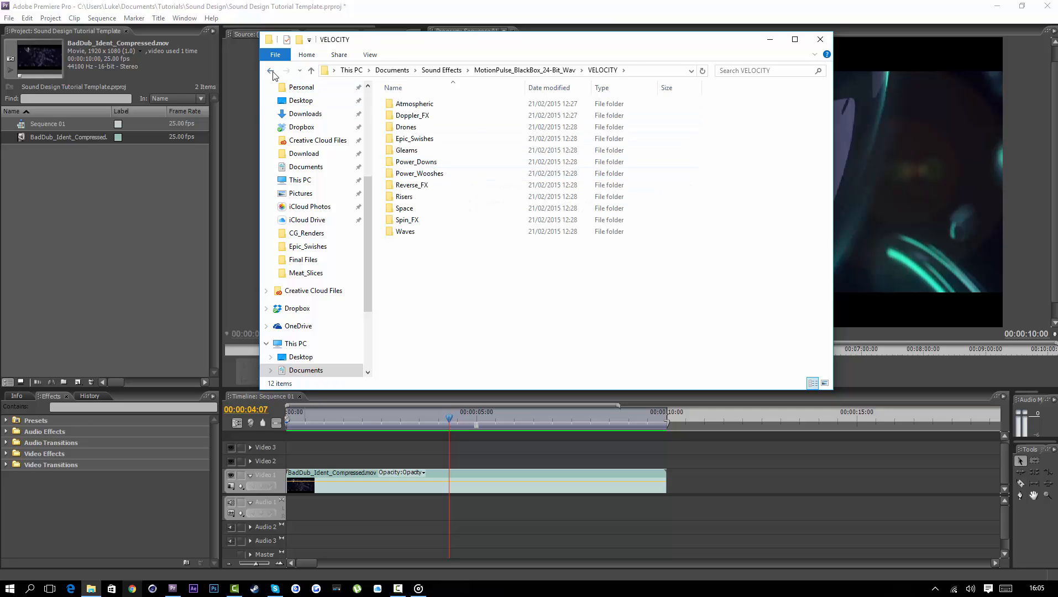
pyautogui.click(271, 71)
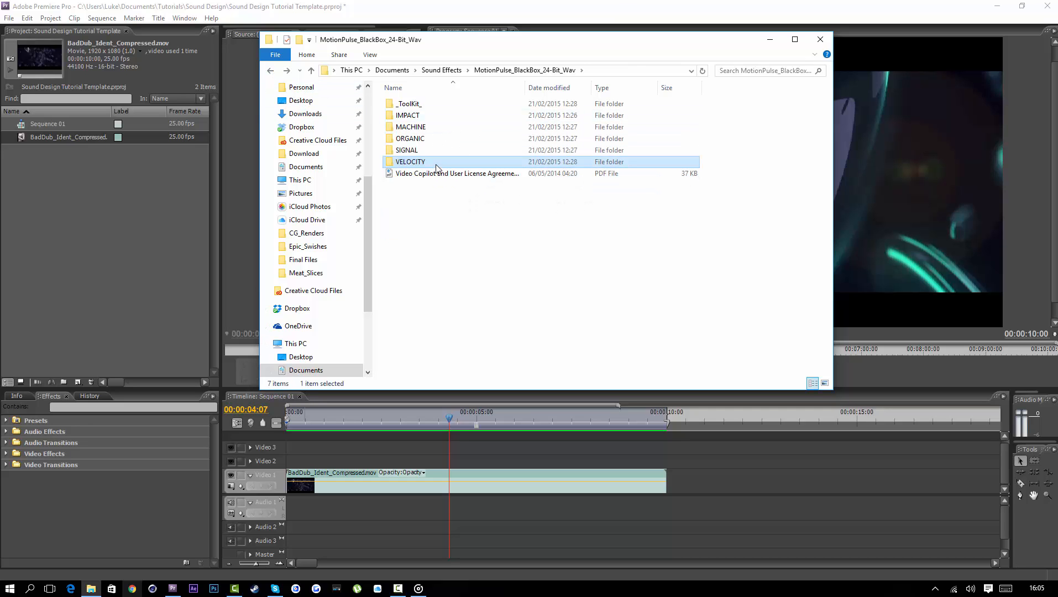
pyautogui.doubleClick(437, 166)
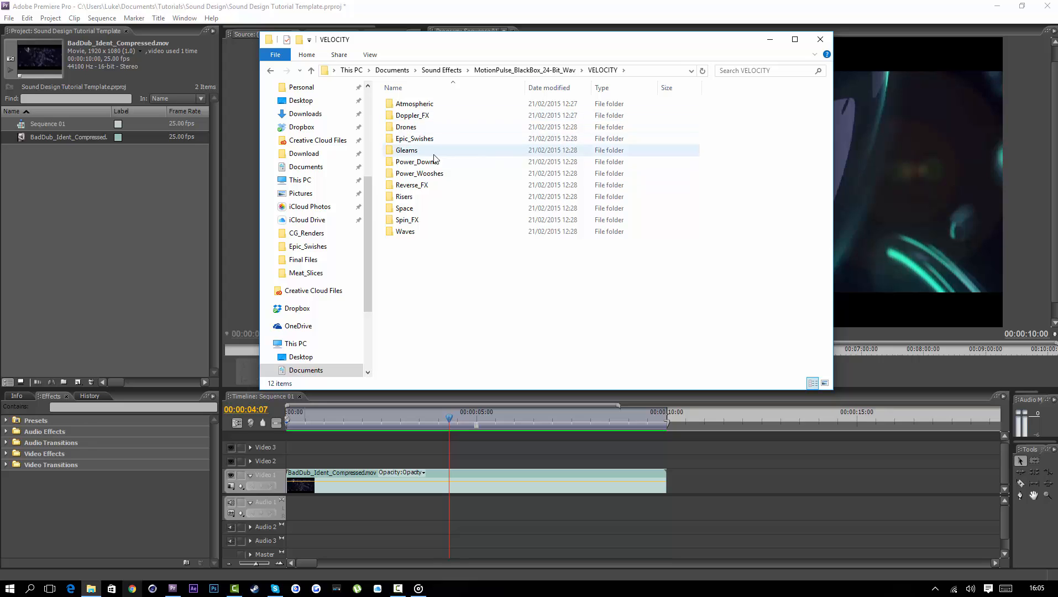
pyautogui.doubleClick(455, 174)
# - Preview several power woosh sounds up to Power_Wooshes_05.wav and lower the music player's volume
pyautogui.doubleClick(426, 126)
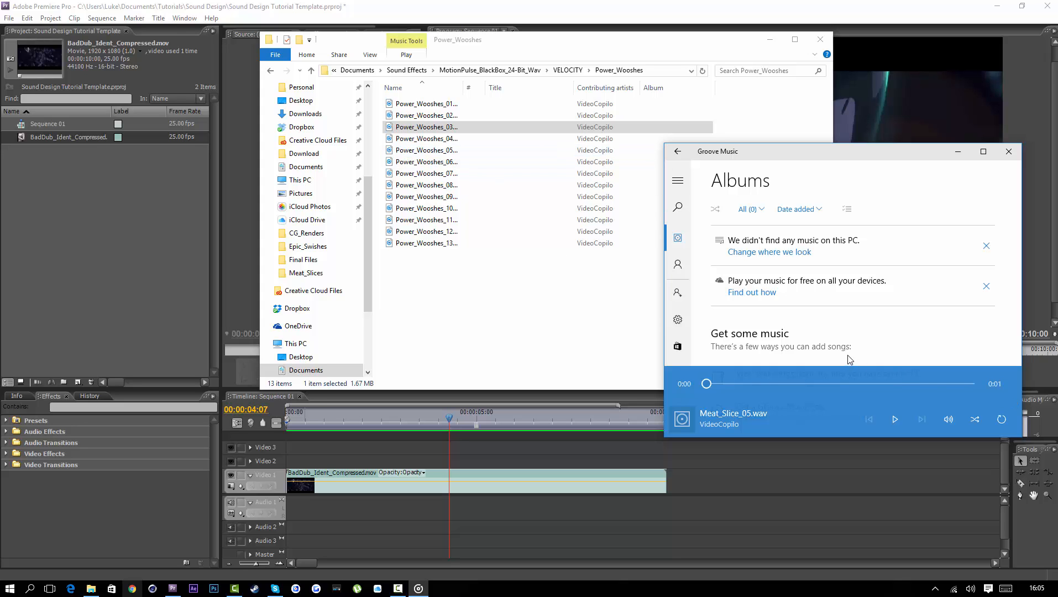
pyautogui.click(420, 155)
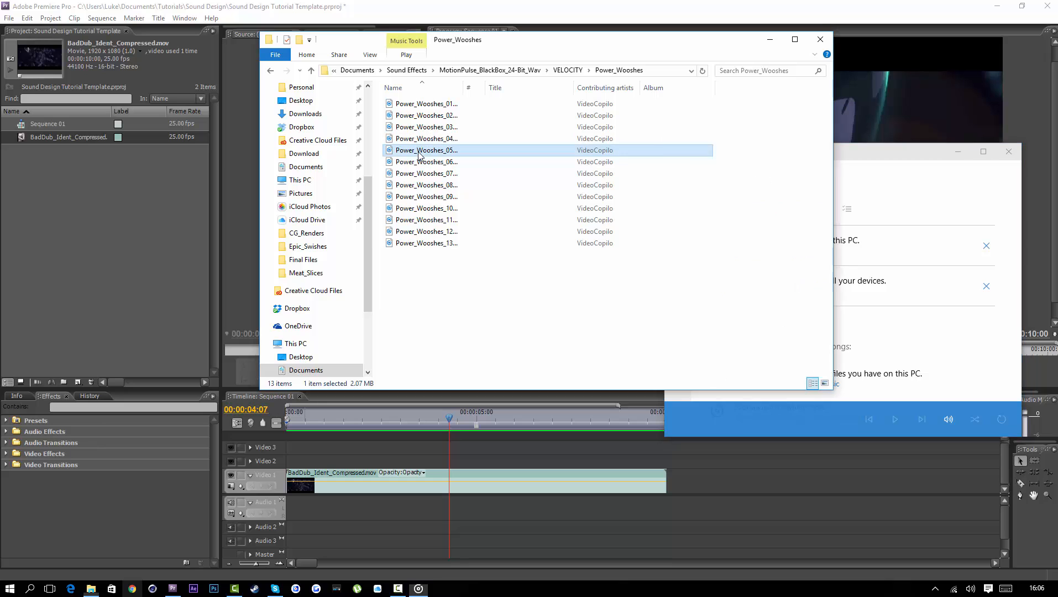
pyautogui.doubleClick(419, 156)
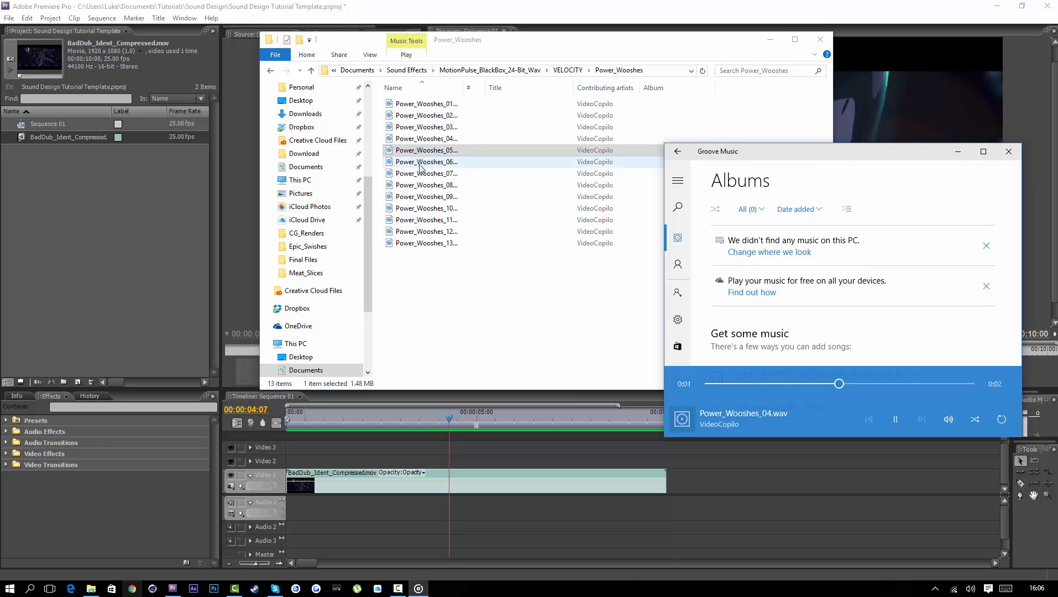
pyautogui.click(949, 419)
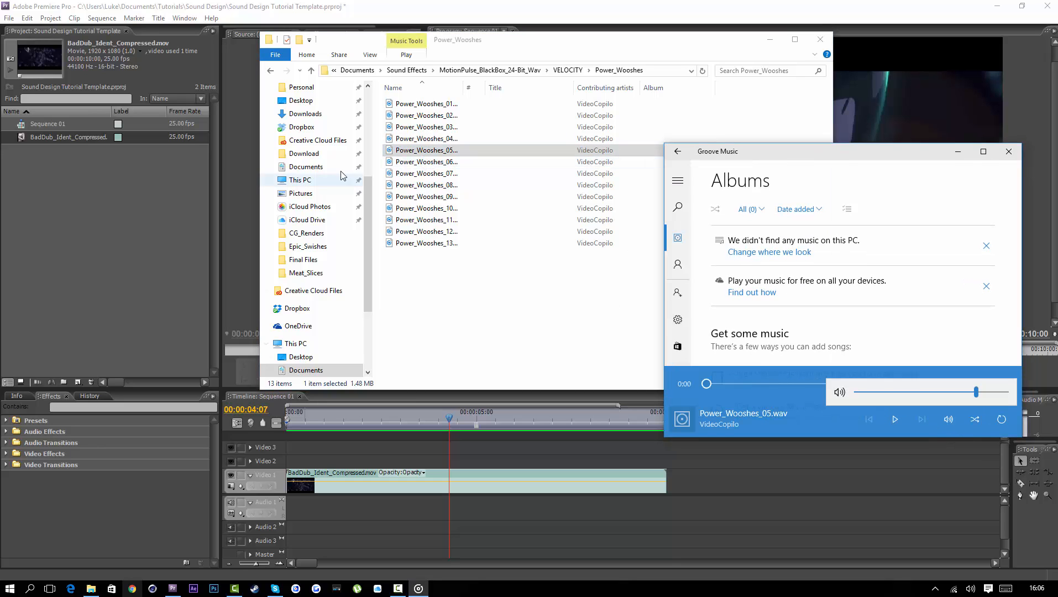
# - Import Power_Wooshes_05.wav into the Premiere Pro project and place it at the start of Audio 1
pyautogui.click(421, 153)
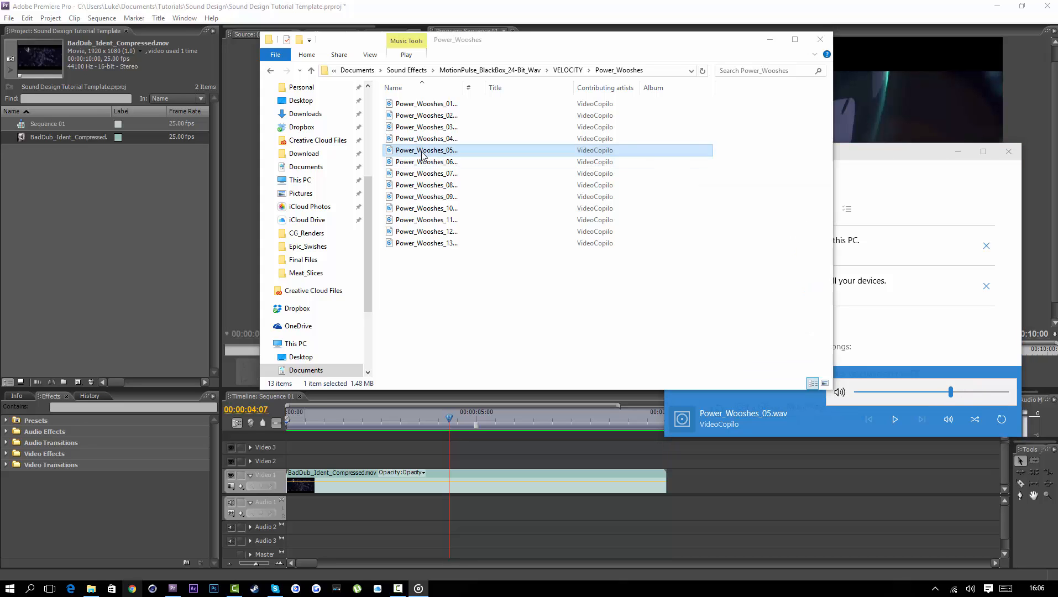
pyautogui.moveTo(77, 197); pyautogui.dragTo(69, 187)
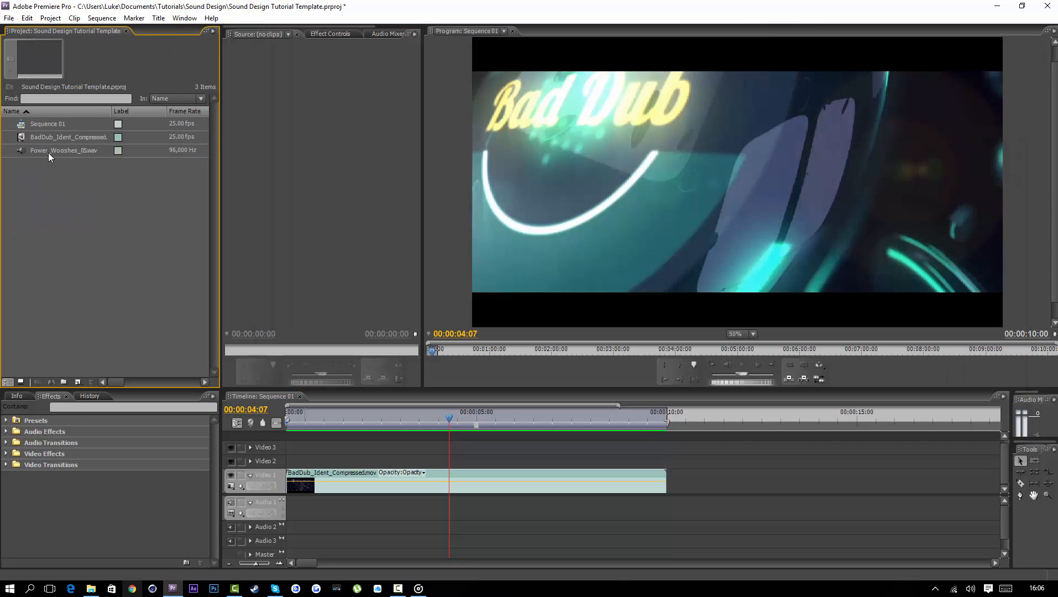
pyautogui.moveTo(48, 154); pyautogui.dragTo(289, 504)
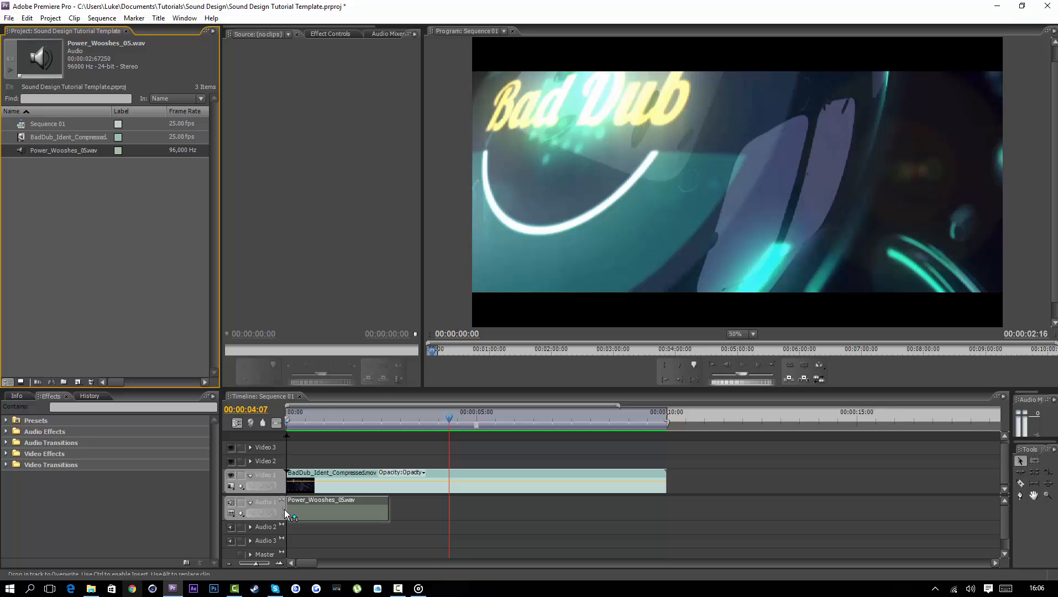
# - Trim a few frames off the beginning of the woosh clip, keep it at the sequence start, and play it against the video
pyautogui.moveTo(285, 419); pyautogui.dragTo(311, 423)
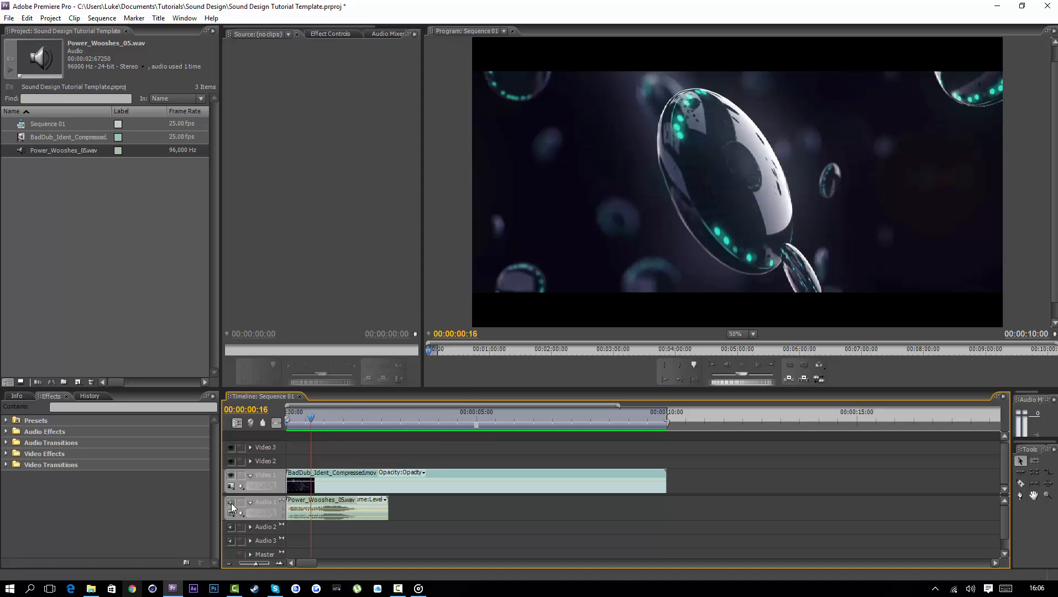
pyautogui.moveTo(308, 425)
pyautogui.mouseDown()
pyautogui.moveTo(294, 422)
pyautogui.moveTo(315, 425)
pyautogui.moveTo(306, 434)
pyautogui.mouseUp()
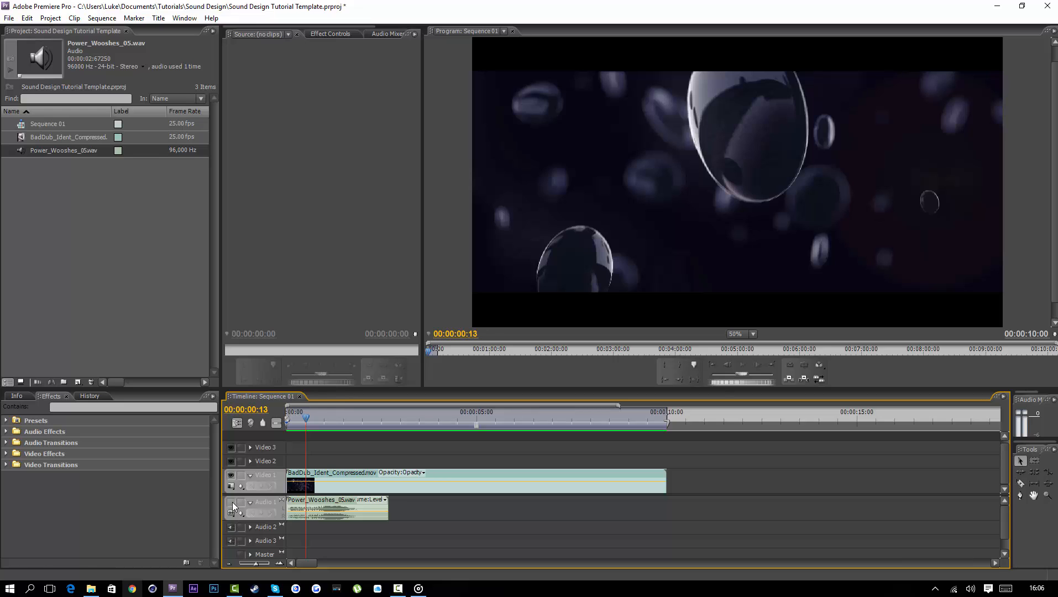
pyautogui.click(338, 516)
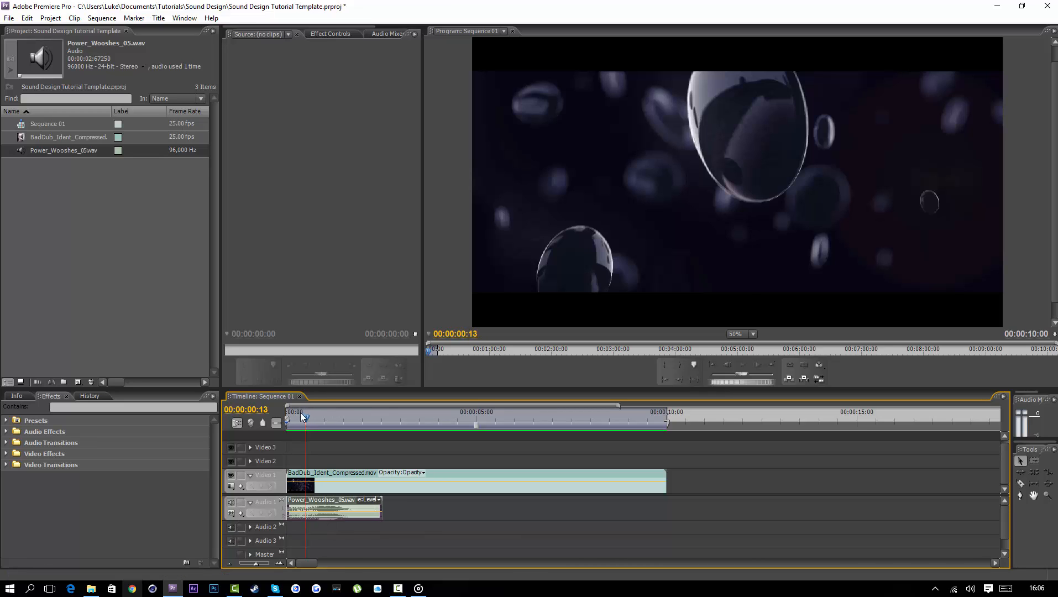
pyautogui.press('Home')
pyautogui.press('space')
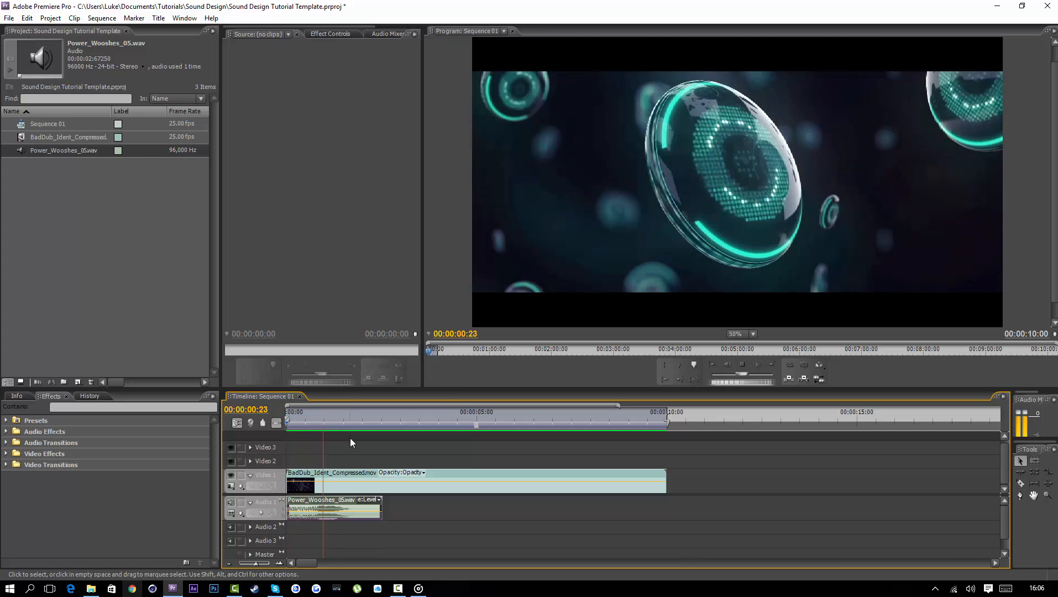
# - Trim the woosh clip's beginning by about 7 more frames, shift it back to the sequence start, and replay to check the sync
pyautogui.press('space')
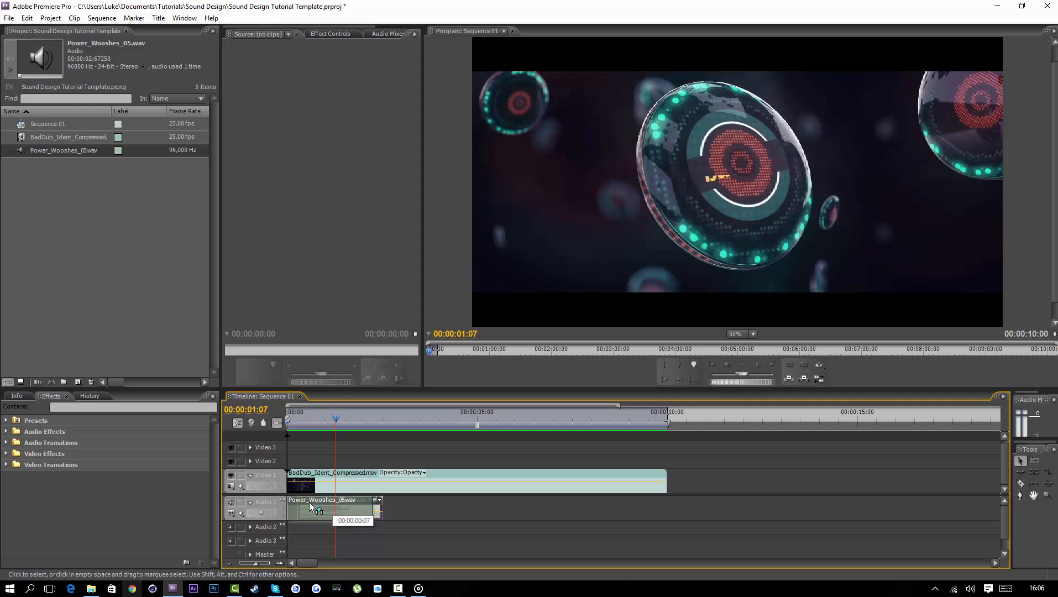
pyautogui.click(325, 412)
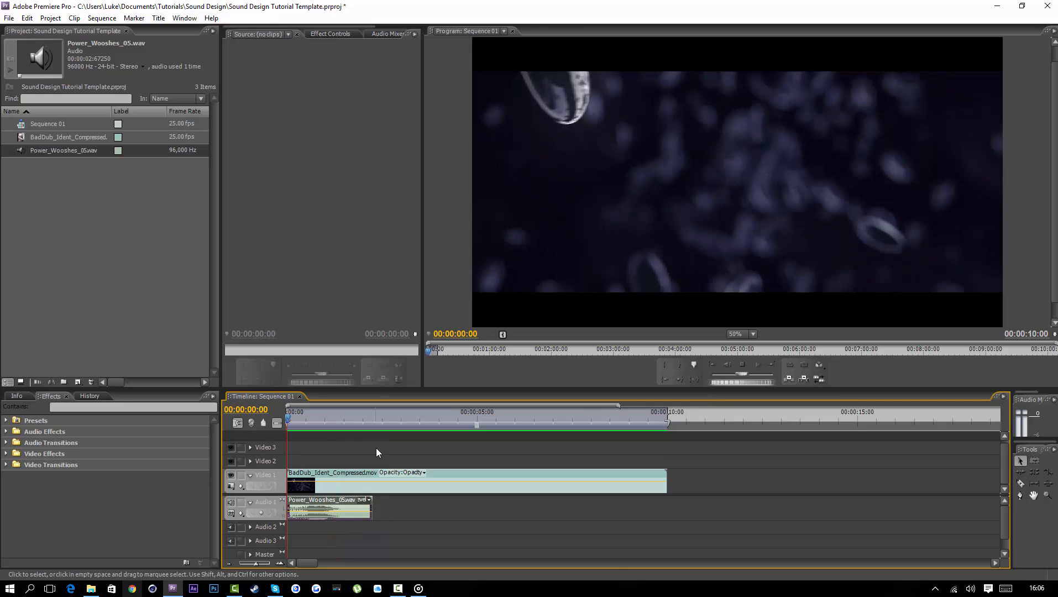
pyautogui.press('space')
pyautogui.press('space')
pyautogui.press('Home')
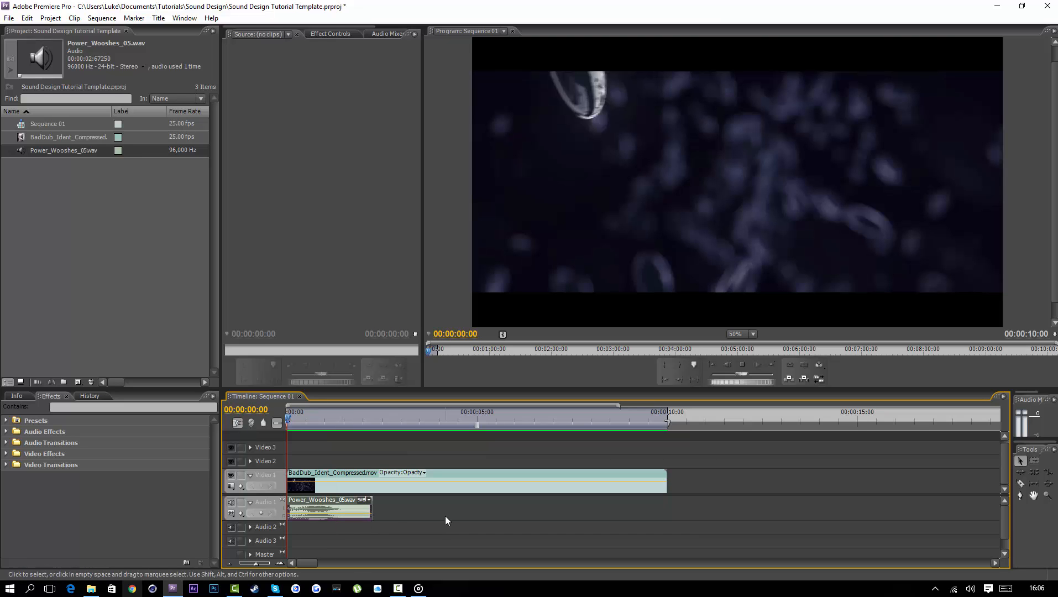
pyautogui.press('space')
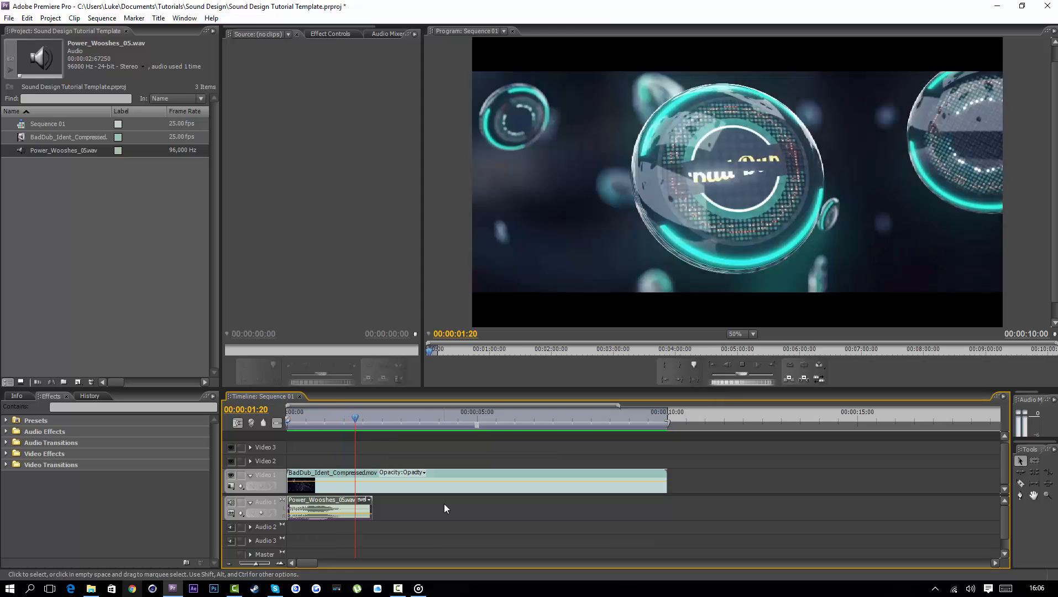
pyautogui.moveTo(314, 420); pyautogui.dragTo(260, 422)
pyautogui.press('space')
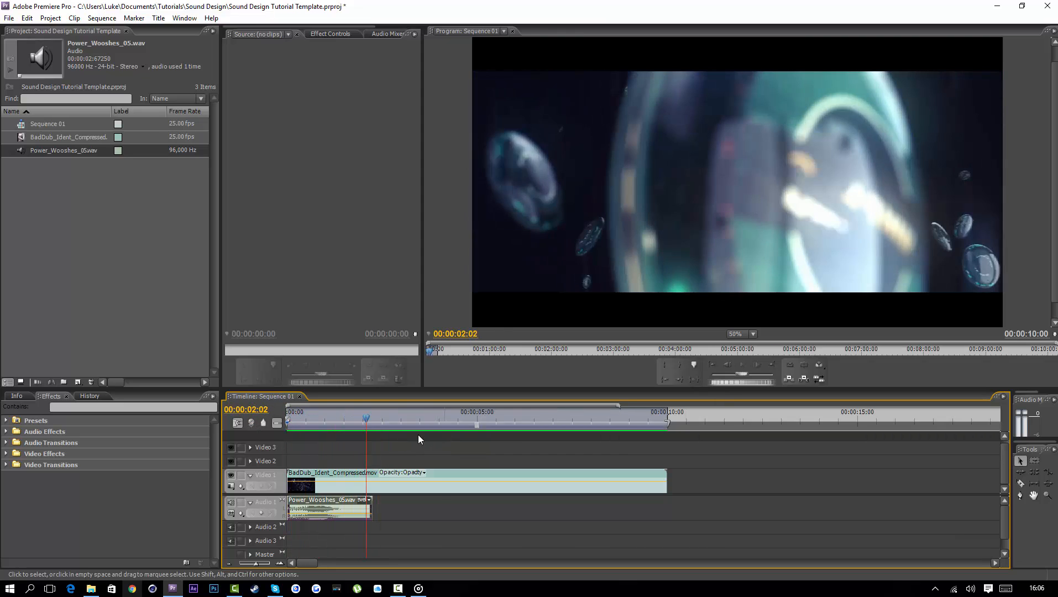
# - Lower the audio gain of the woosh clip on Audio 1 and play the sequence from the start
pyautogui.rightClick(322, 518)
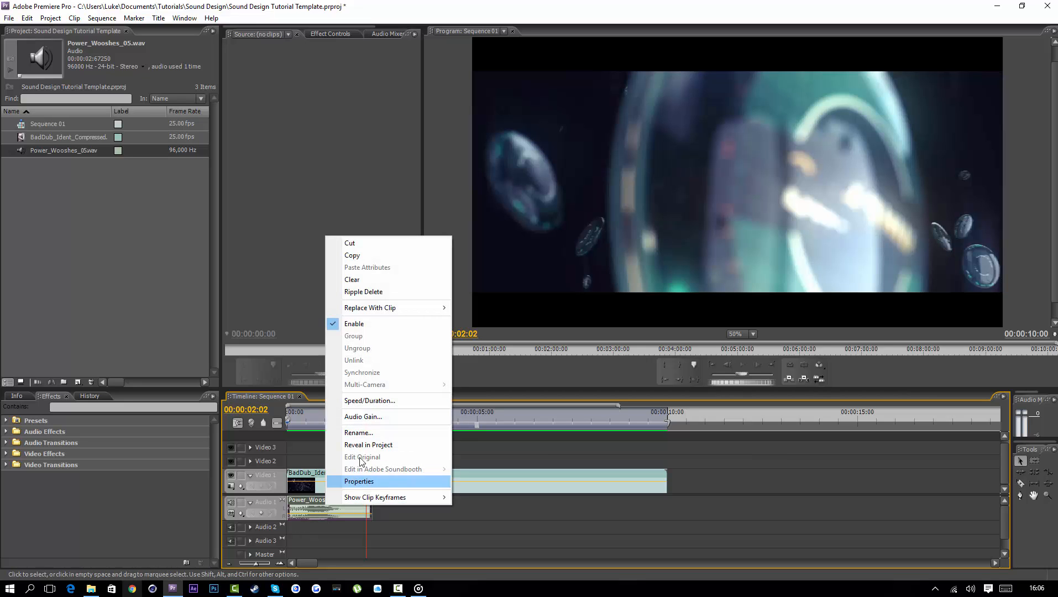
pyautogui.click(383, 412)
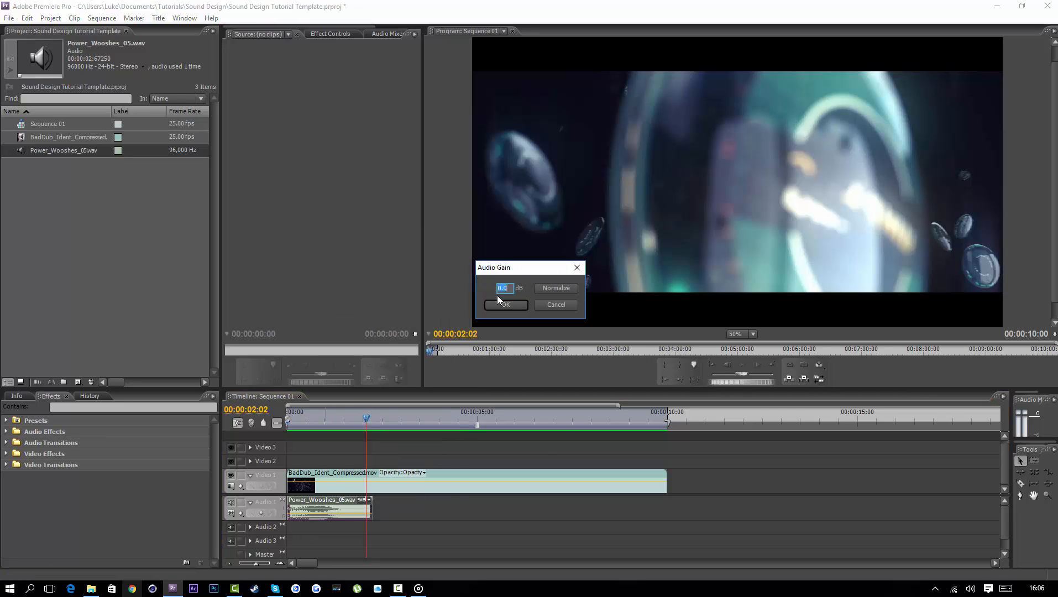
pyautogui.press('Return')
pyautogui.press('Home')
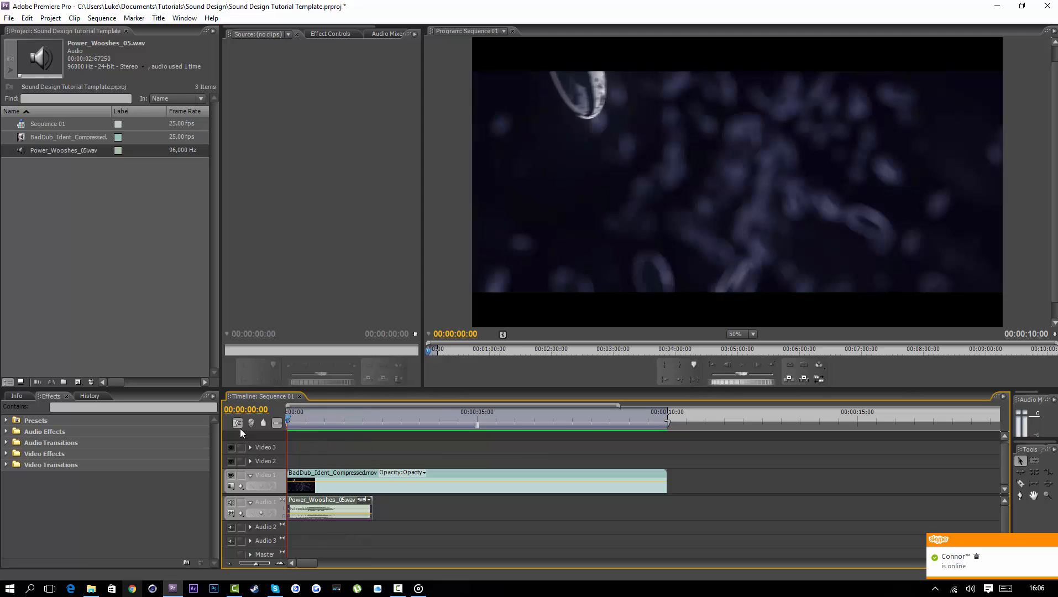
pyautogui.press('space')
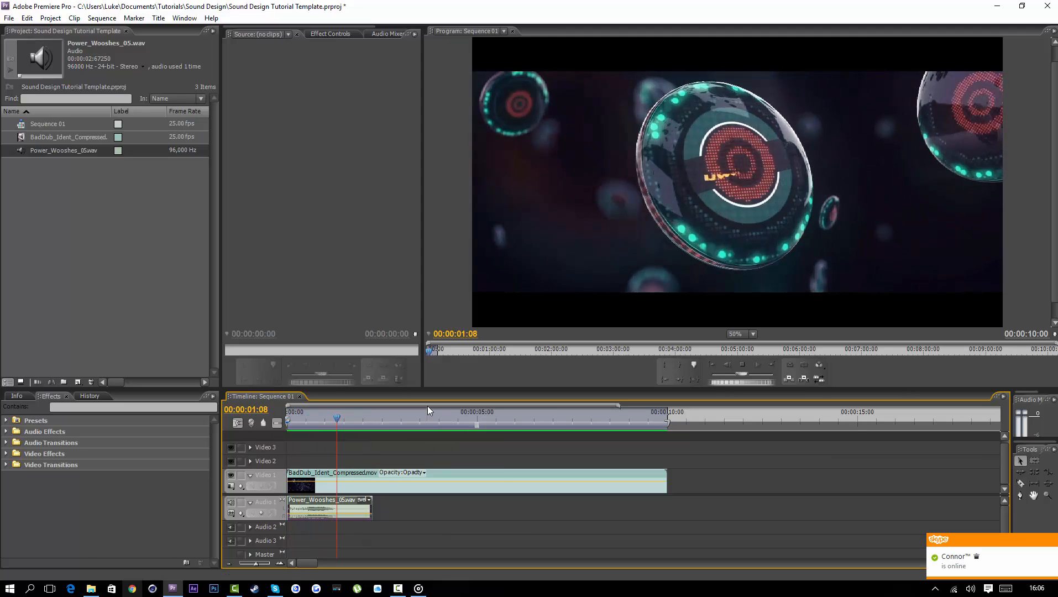
# - Scrub the sequence to 00:00:02:20 and open the SIGNAL > Electrical folder of the MotionPulse sound library in File Explorer
pyautogui.moveTo(372, 419); pyautogui.dragTo(393, 428)
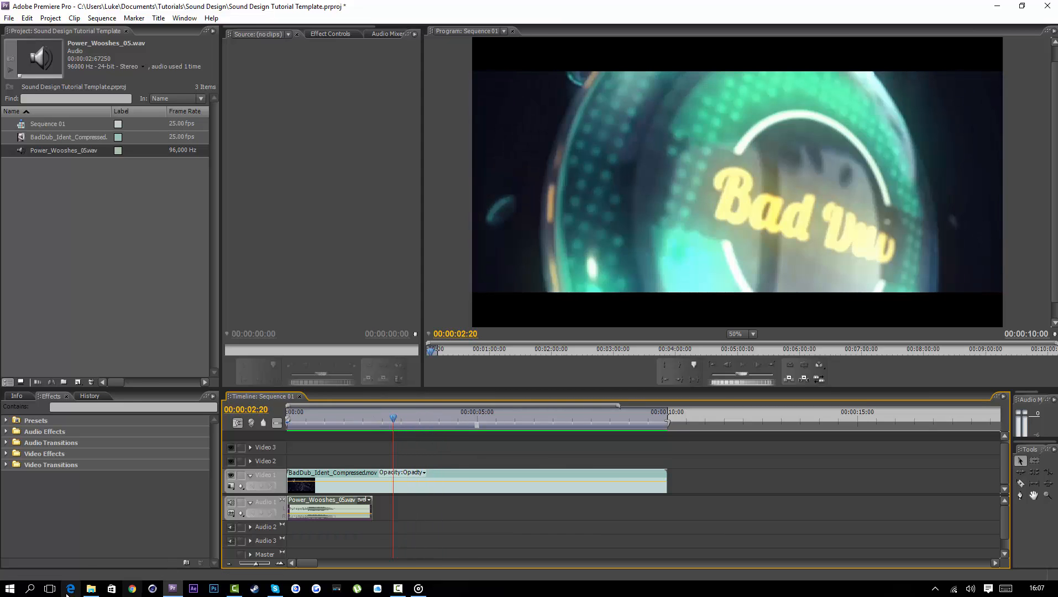
pyautogui.click(91, 590)
pyautogui.click(271, 72)
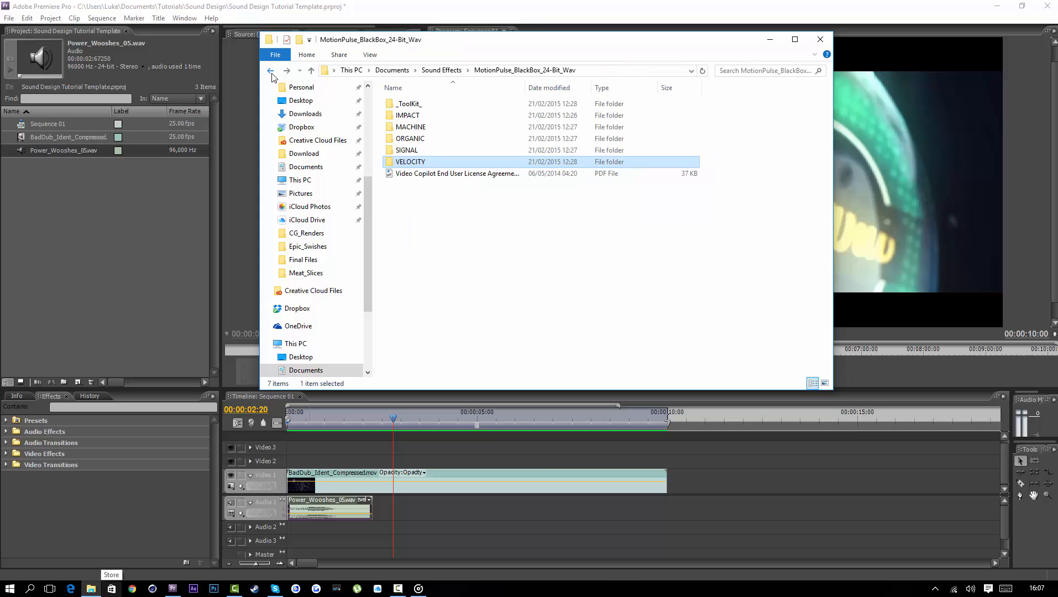
pyautogui.doubleClick(429, 150)
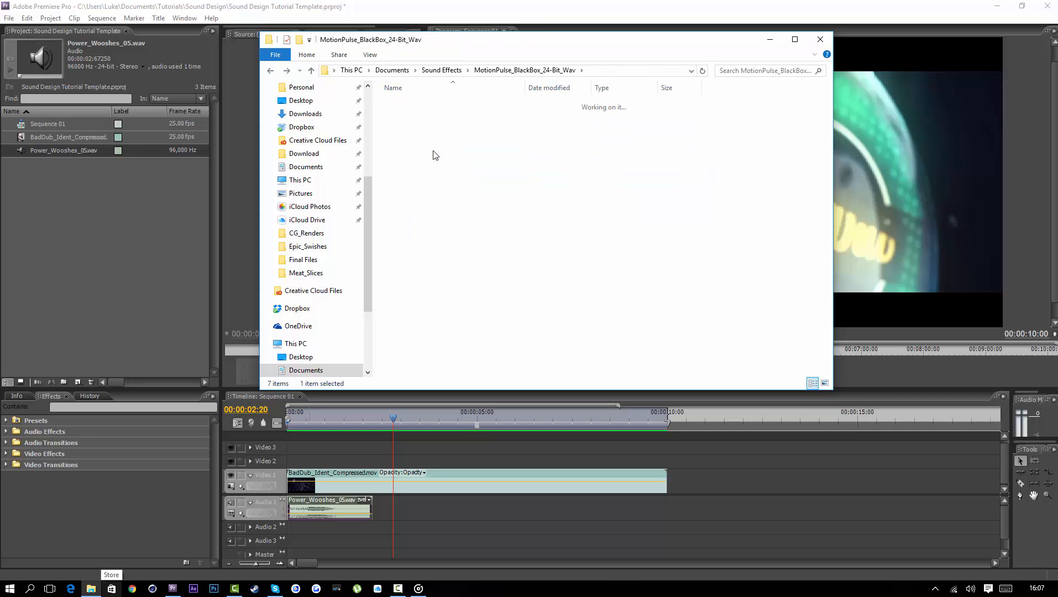
pyautogui.doubleClick(442, 139)
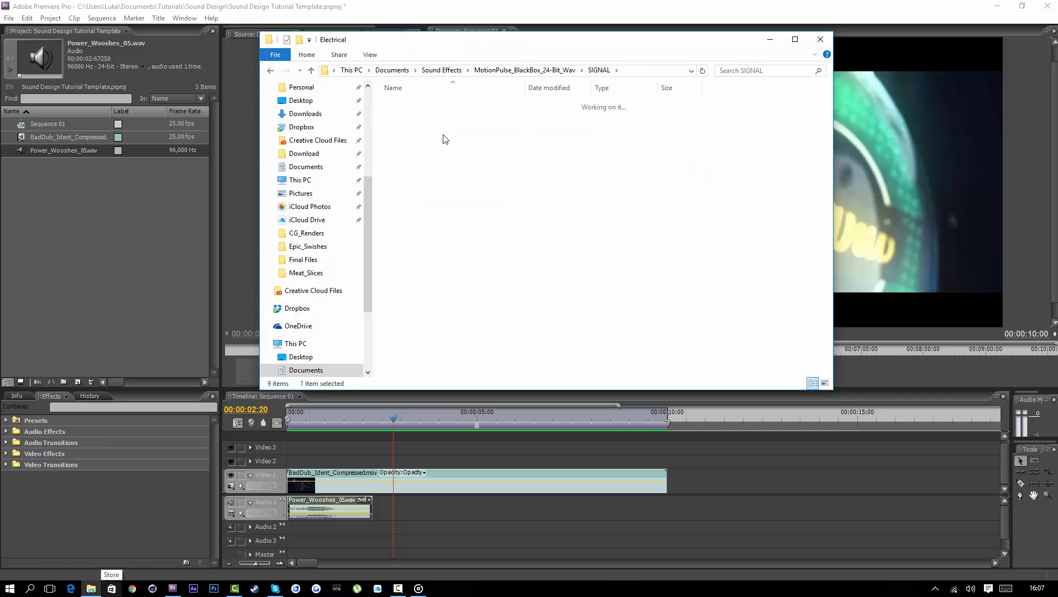
# - Audition the zap sounds in the Electrical folder, from Zap_01.wav through Zap_06.wav
pyautogui.doubleClick(451, 141)
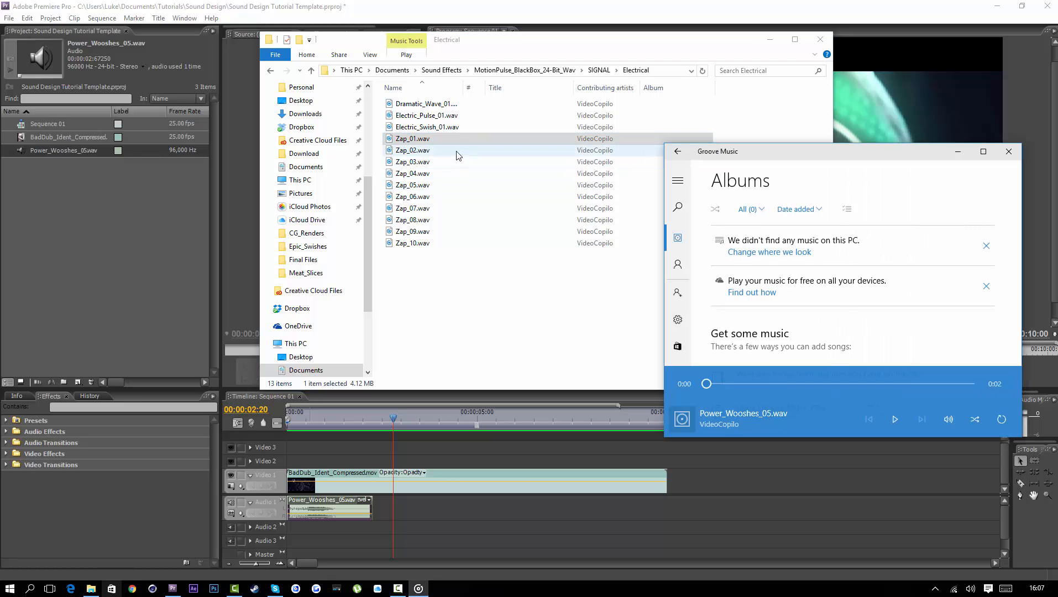
pyautogui.click(457, 152)
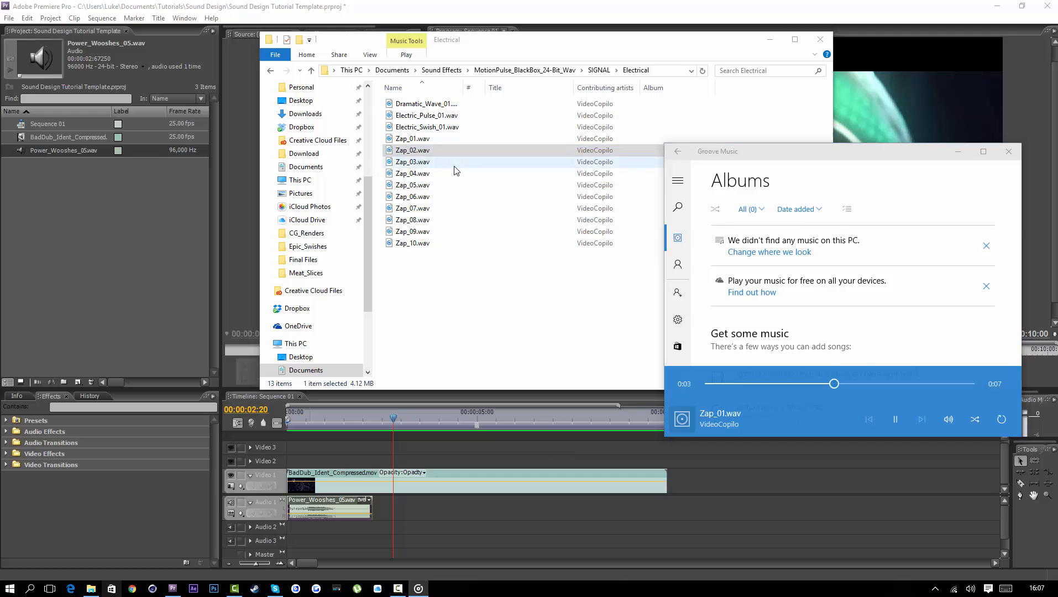
pyautogui.doubleClick(455, 173)
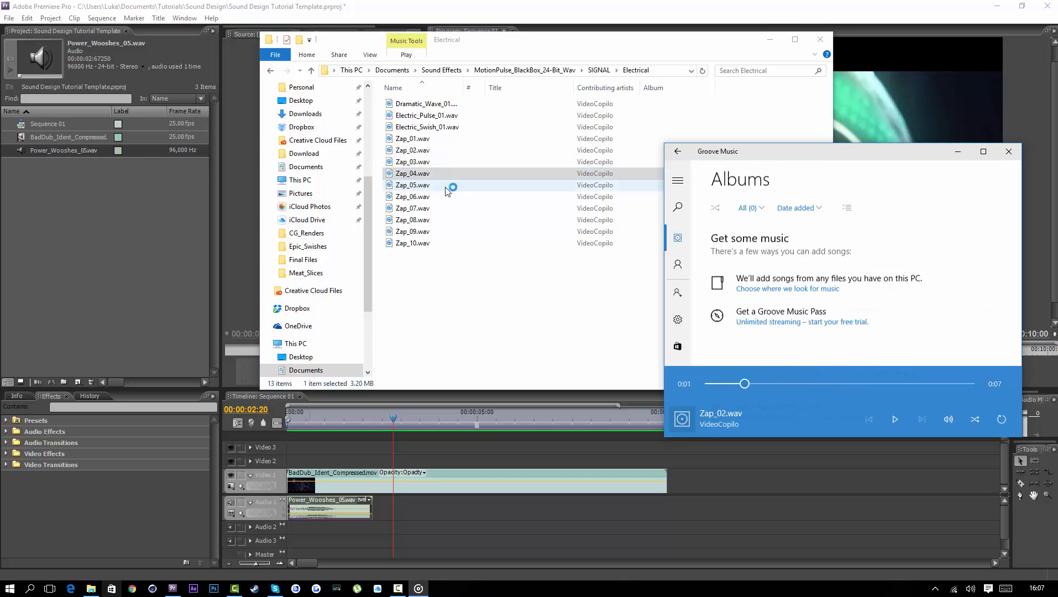
pyautogui.doubleClick(447, 188)
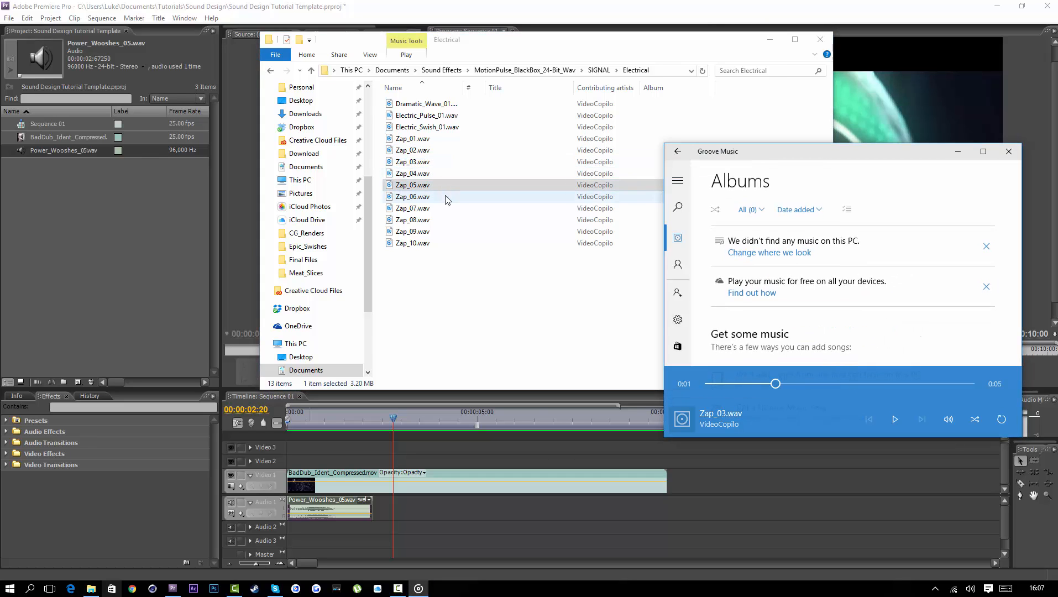
pyautogui.doubleClick(448, 198)
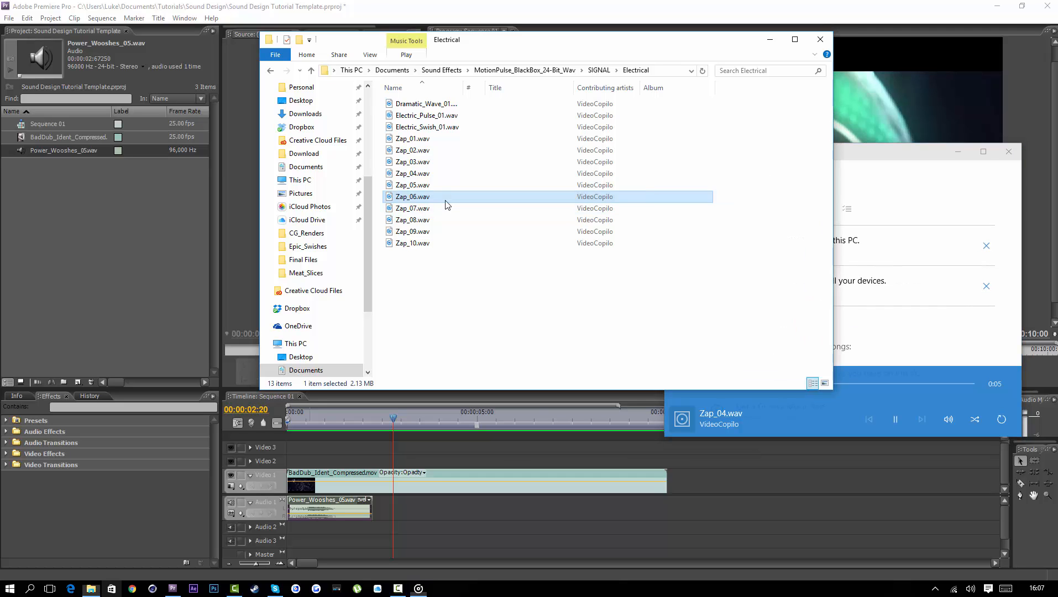
# - Import Zap_06.wav into the Premiere Pro project and place it on Audio 2 starting at about 1.75 seconds
pyautogui.moveTo(417, 200); pyautogui.dragTo(158, 227)
pyautogui.moveTo(33, 164); pyautogui.dragTo(354, 529)
pyautogui.click(345, 420)
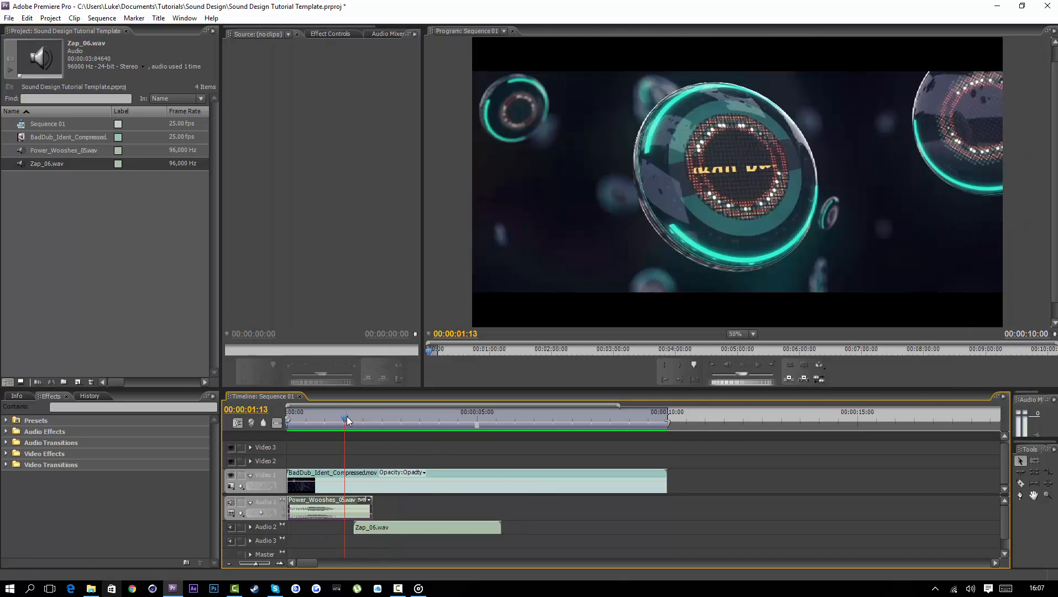
pyautogui.moveTo(347, 421); pyautogui.dragTo(430, 421)
# - Set the audio gain of the Zap_06 clip on Audio 2 to -10 dB and play the sequence from 00:00:01:13
pyautogui.rightClick(418, 528)
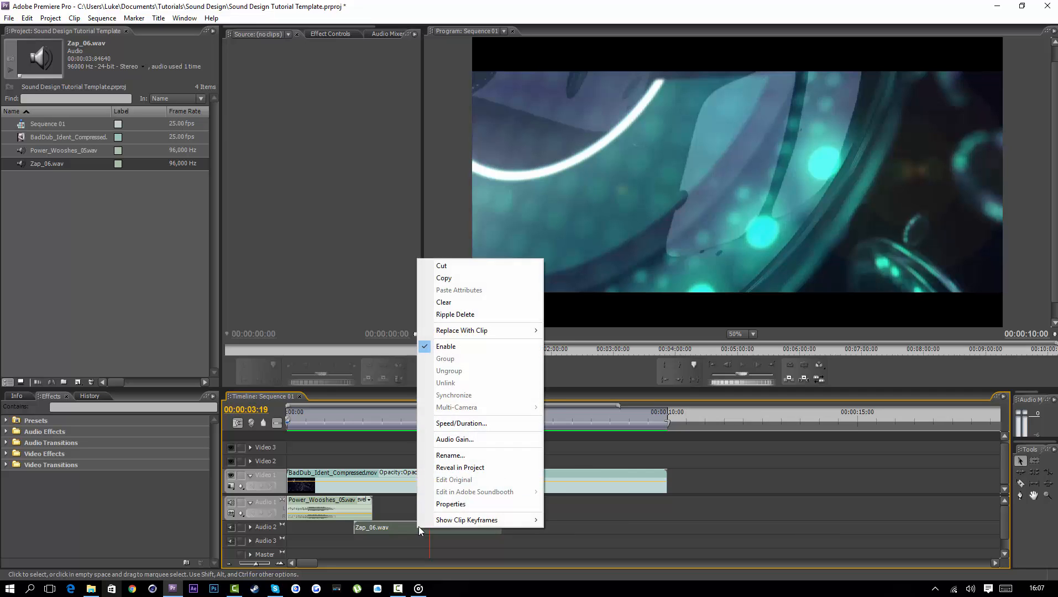
pyautogui.click(454, 439)
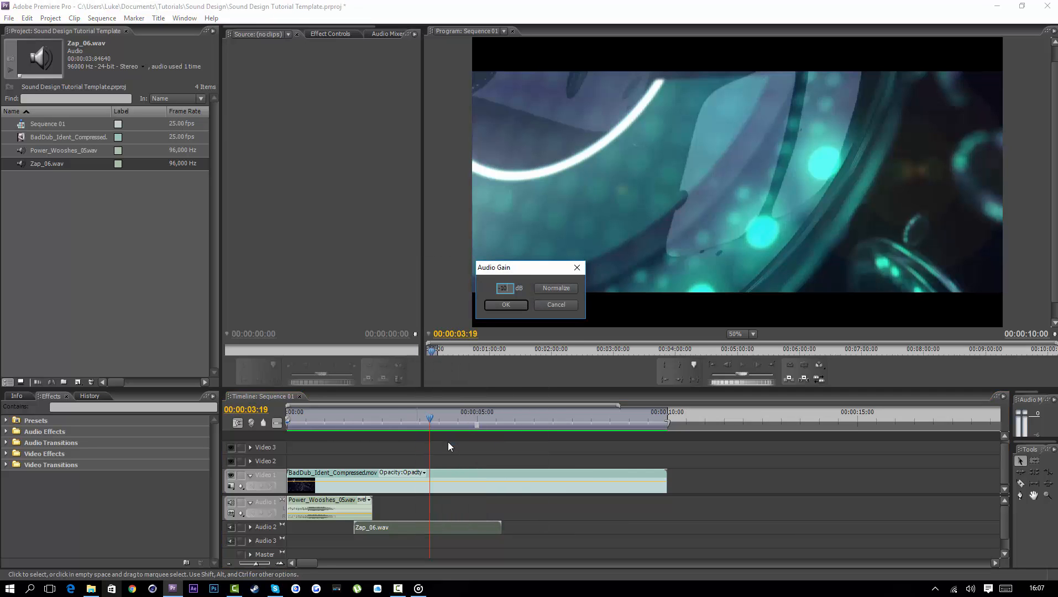
pyautogui.press('Return')
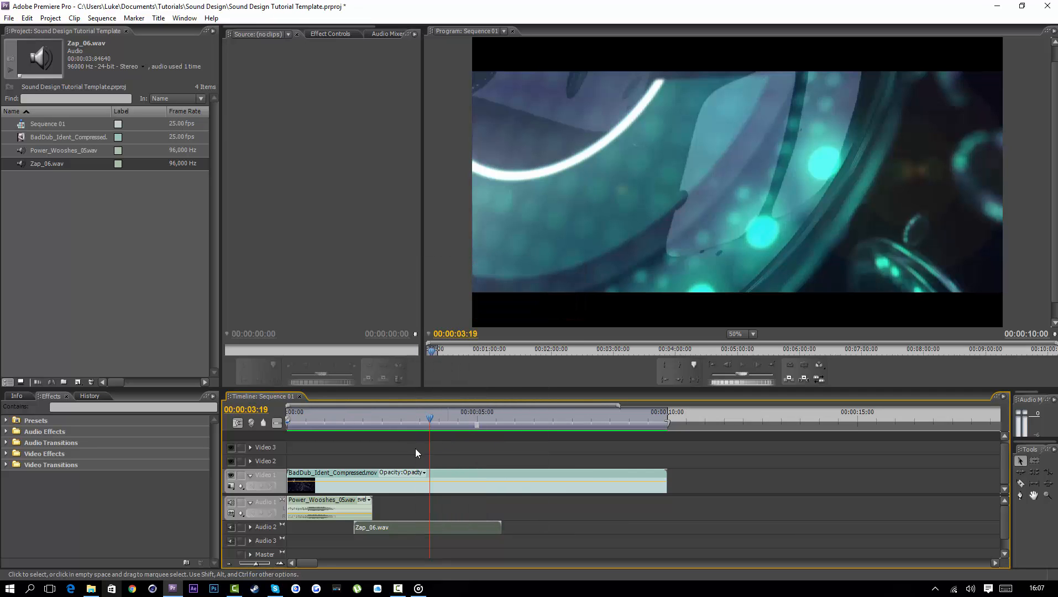
pyautogui.click(1004, 553)
pyautogui.click(381, 427)
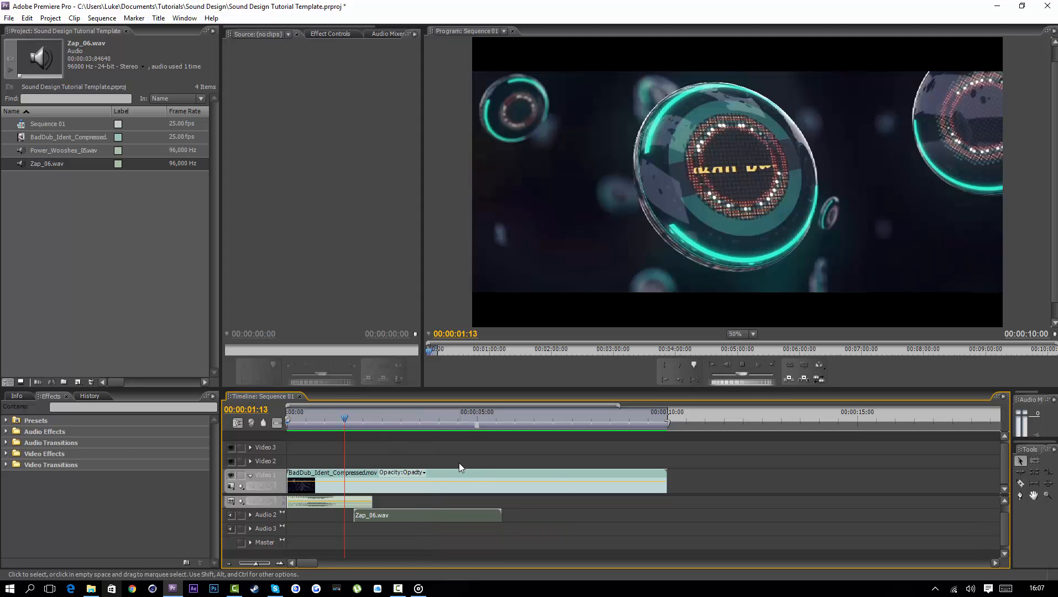
pyautogui.press('space')
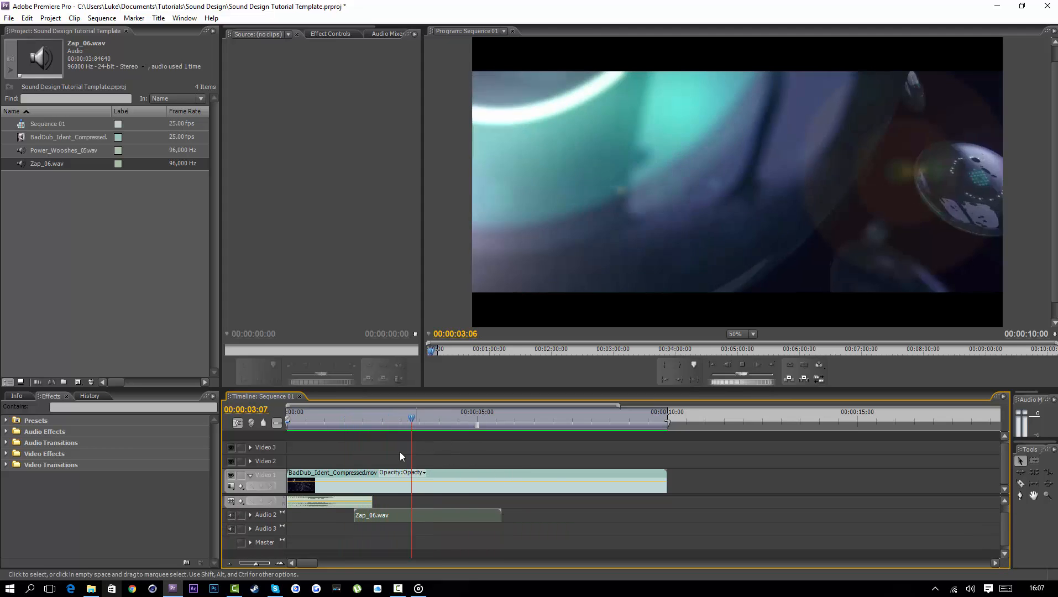
# - Readjust the audio gain of the Zap_06 clip and replay the section where it comes in
pyautogui.rightClick(401, 512)
pyautogui.click(439, 422)
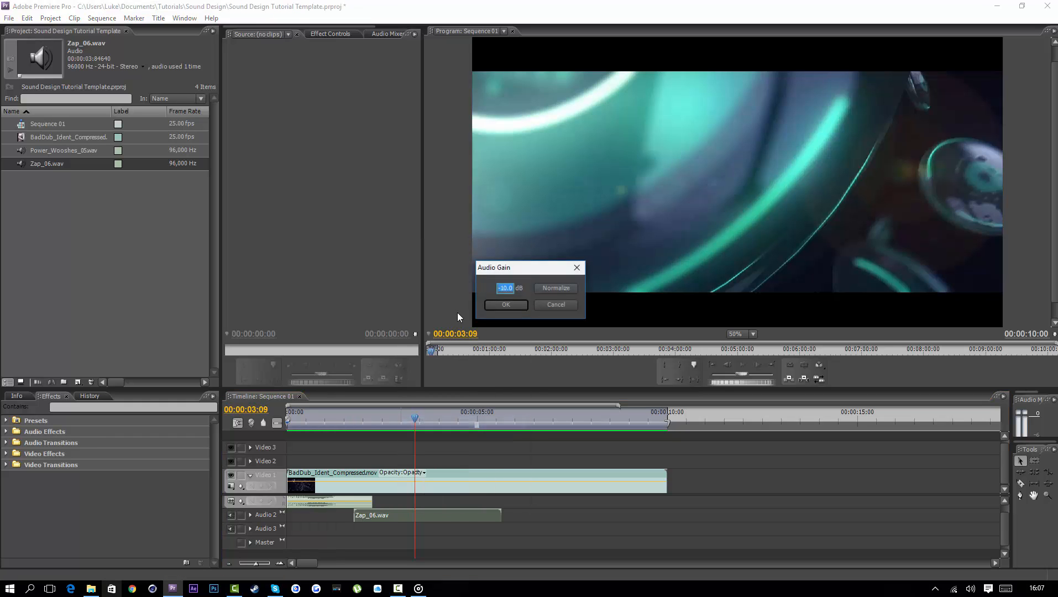
pyautogui.press('Return')
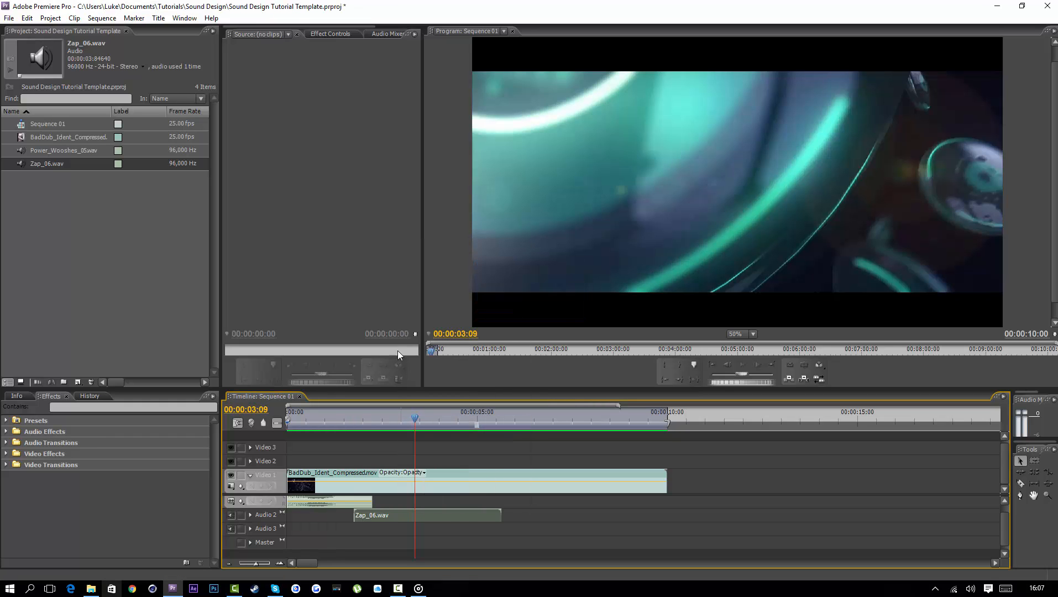
pyautogui.click(347, 423)
pyautogui.press('space')
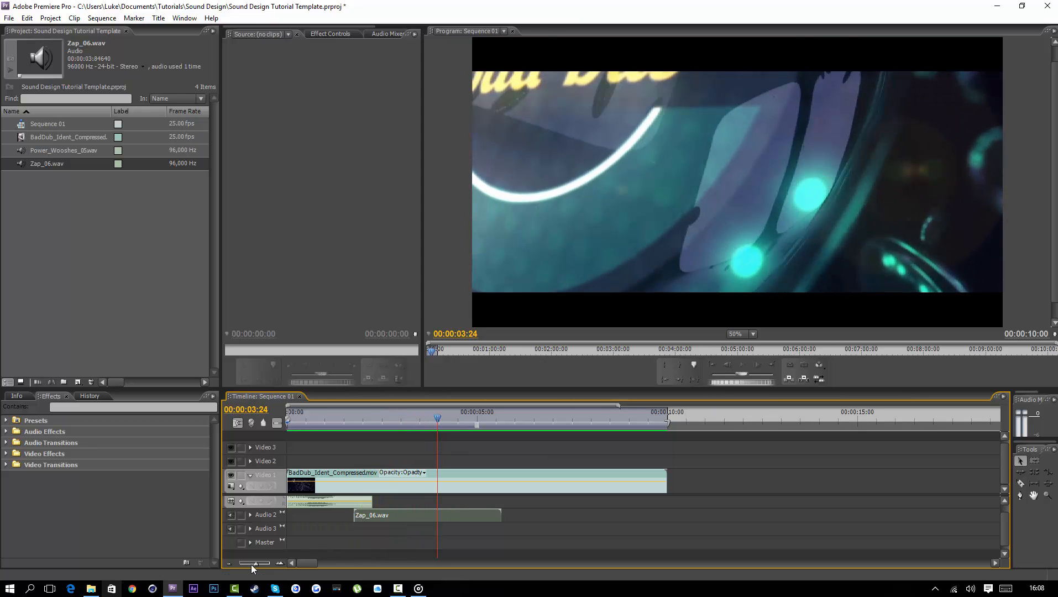
# - Audition more zap sounds in the Electrical folder and the tech and tone beeps in the SIGNAL > Beeps folder
pyautogui.click(91, 589)
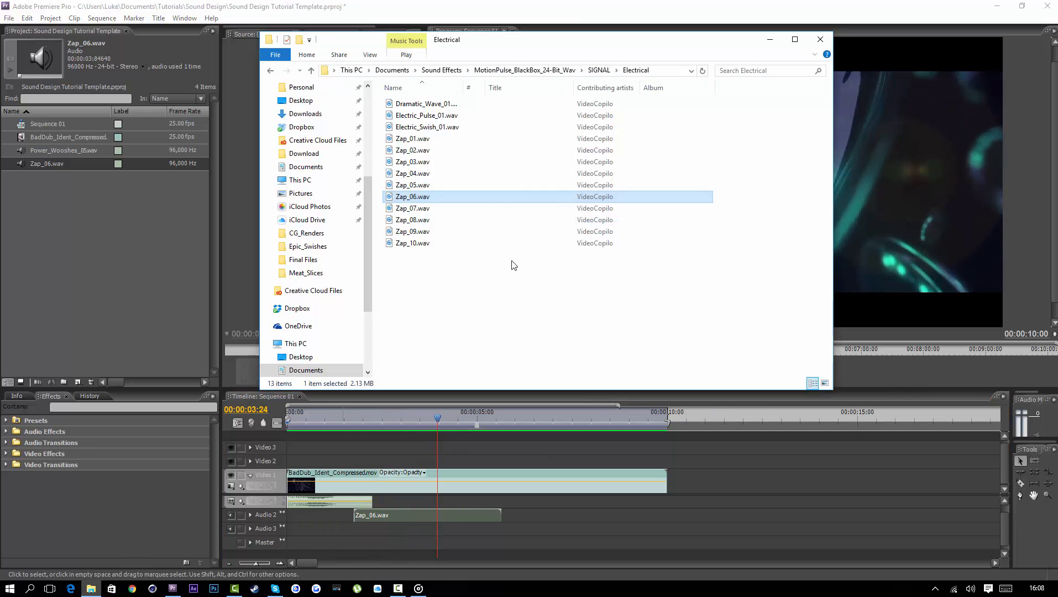
pyautogui.click(448, 227)
pyautogui.click(445, 221)
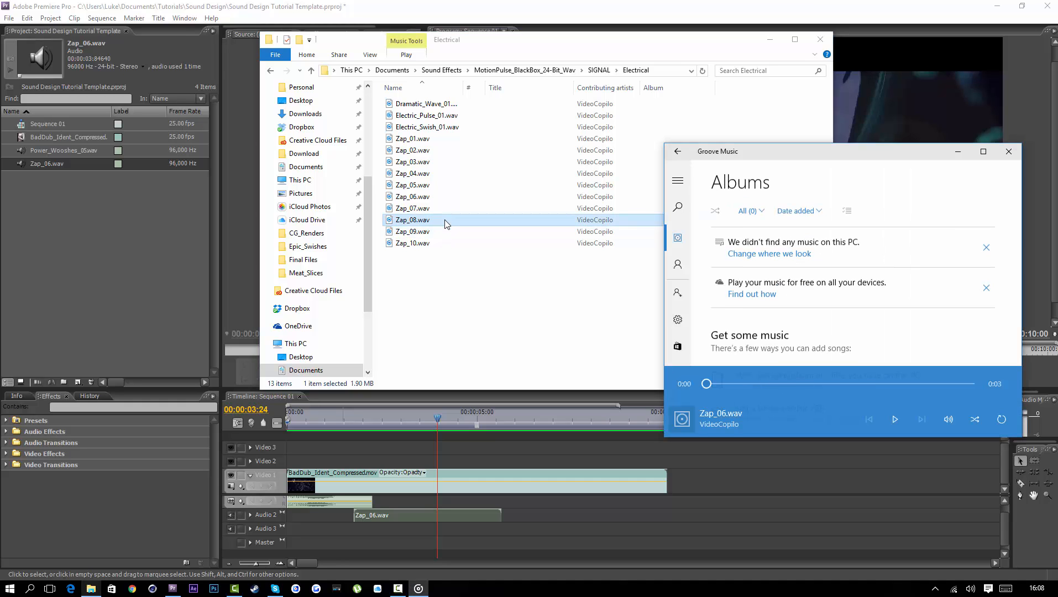
pyautogui.doubleClick(443, 231)
pyautogui.doubleClick(441, 150)
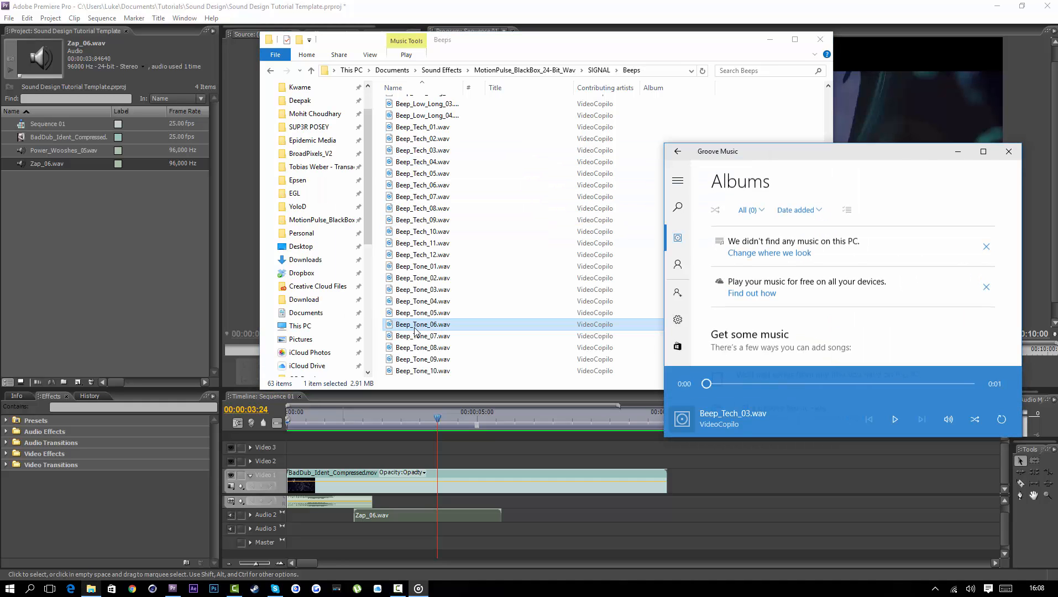
# - Import Beep_Tone_10.wav into the Premiere Pro project and place it on Audio 3, aligned with the start of the Zap_06 clip
pyautogui.doubleClick(420, 371)
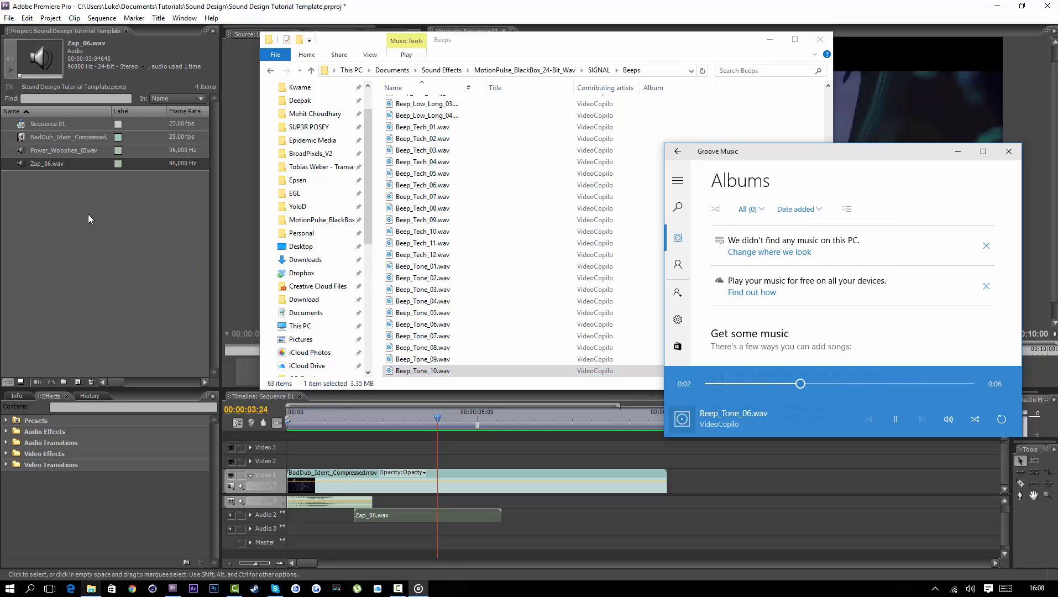
pyautogui.moveTo(88, 214); pyautogui.dragTo(86, 212)
pyautogui.click(47, 186)
pyautogui.moveTo(358, 501); pyautogui.dragTo(365, 525)
# - Lower the audio gain of the Beep_Tone_10 clip on Audio 3 and play the section where it comes in
pyautogui.rightClick(385, 528)
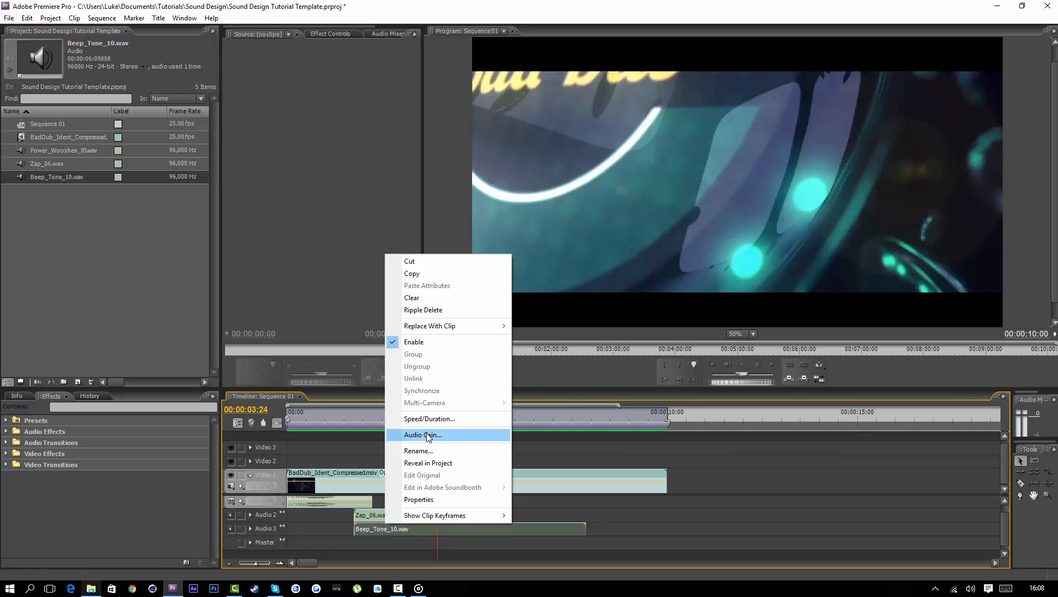
pyautogui.click(427, 435)
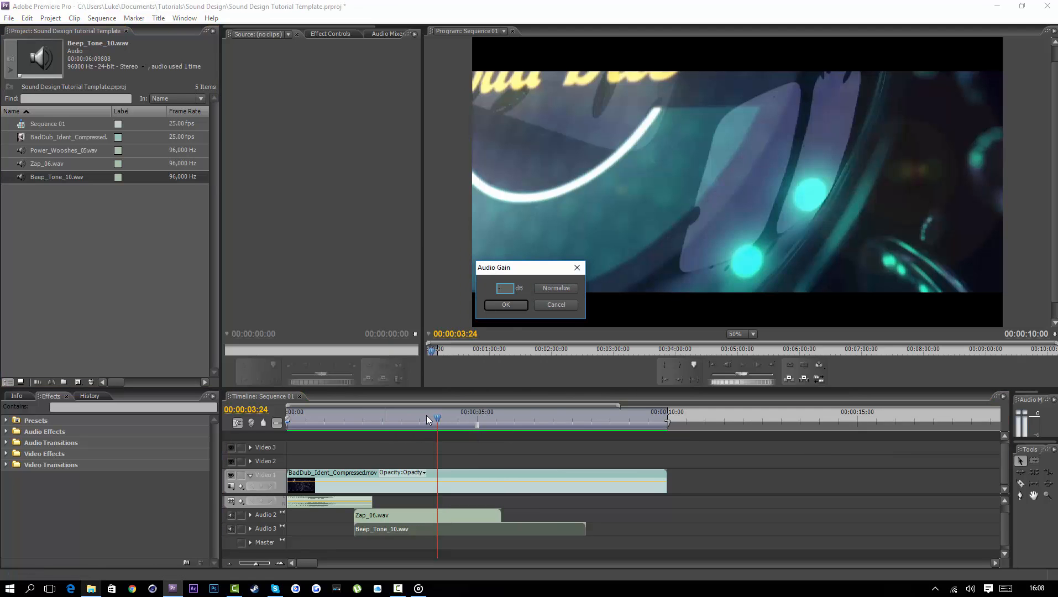
pyautogui.press('Return')
pyautogui.click(342, 417)
pyautogui.press('space')
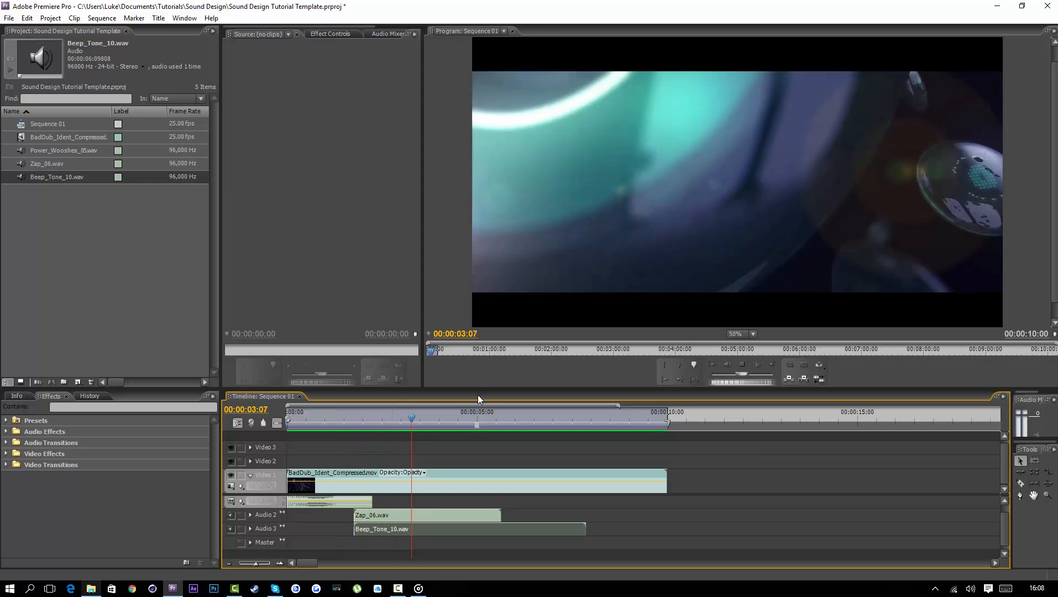
# - Play the whole mix from the sequence start and scrub to 00:00:04:20, just before the logo sphere shatters
pyautogui.moveTo(404, 415); pyautogui.dragTo(287, 423)
pyautogui.press('space')
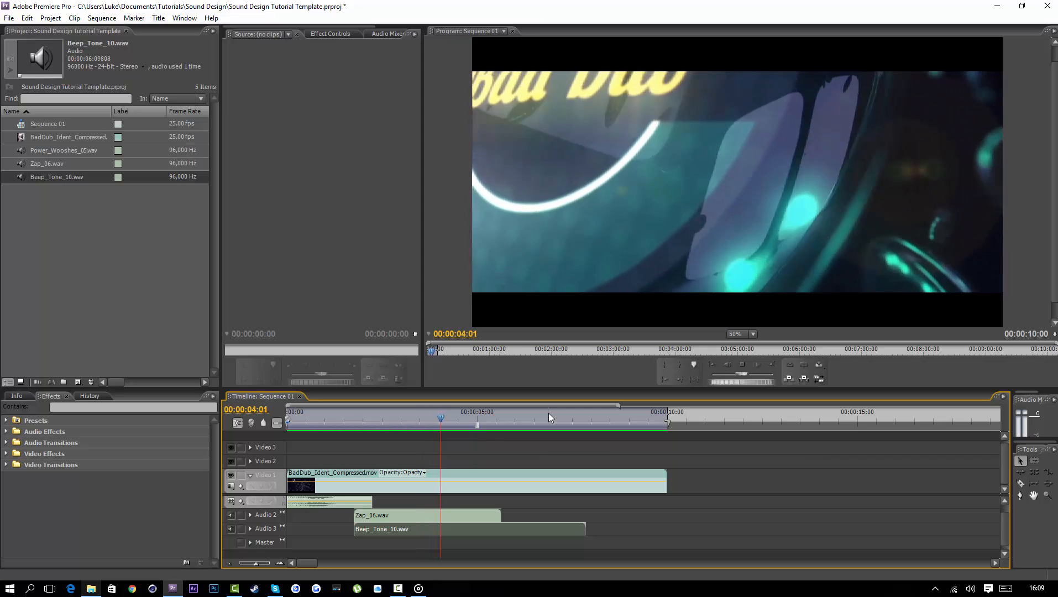
pyautogui.press('space')
pyautogui.moveTo(473, 421)
pyautogui.mouseDown()
pyautogui.moveTo(457, 418)
pyautogui.moveTo(490, 425)
pyautogui.moveTo(474, 429)
pyautogui.mouseUp()
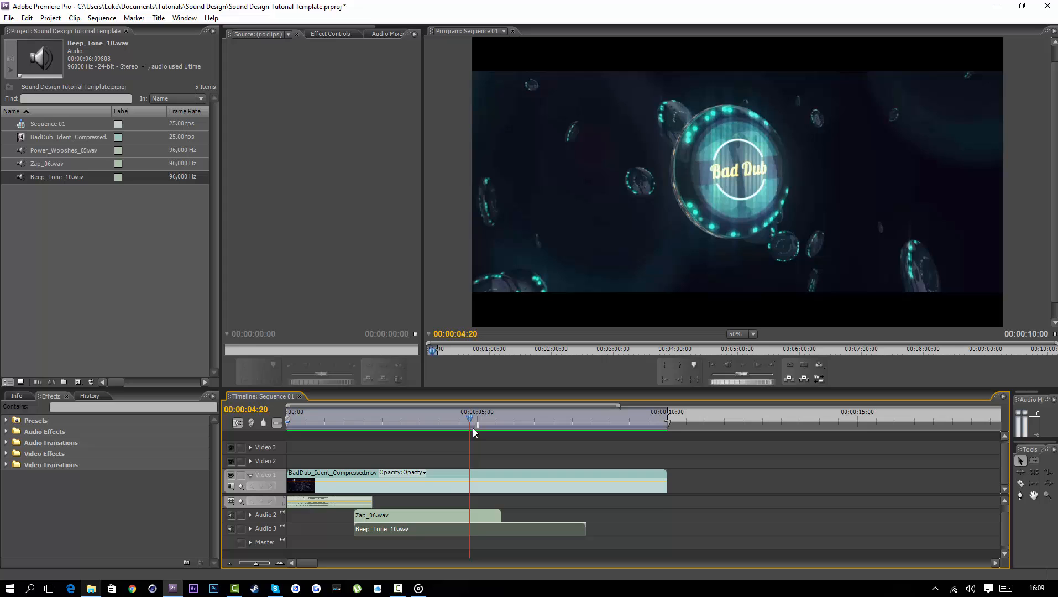
# - Open the IMPACT > Trailer_Hits folder of the MotionPulse sound library in File Explorer
pyautogui.click(93, 590)
pyautogui.click(271, 72)
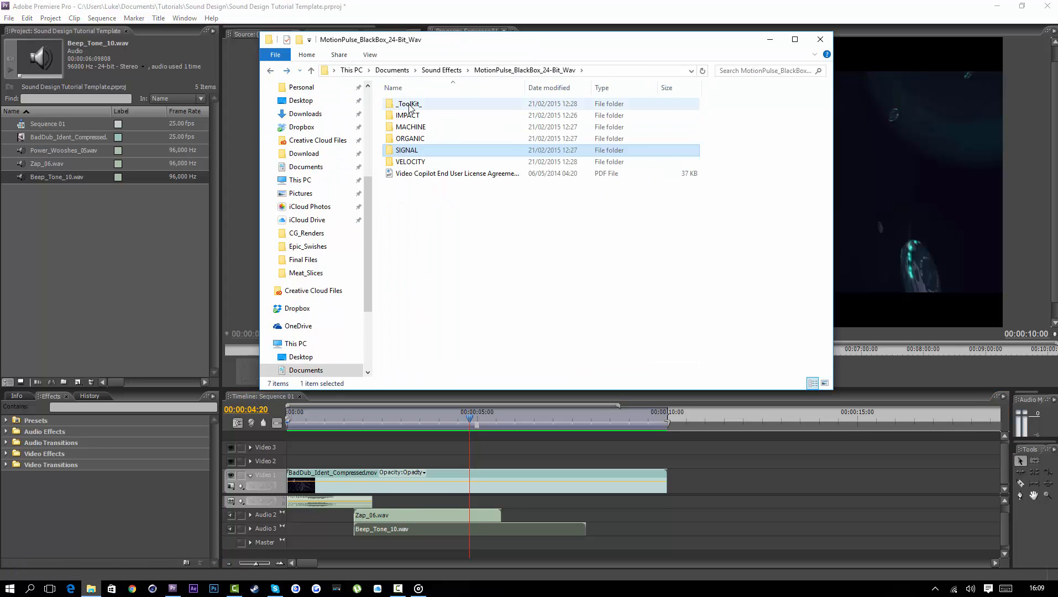
pyautogui.doubleClick(409, 115)
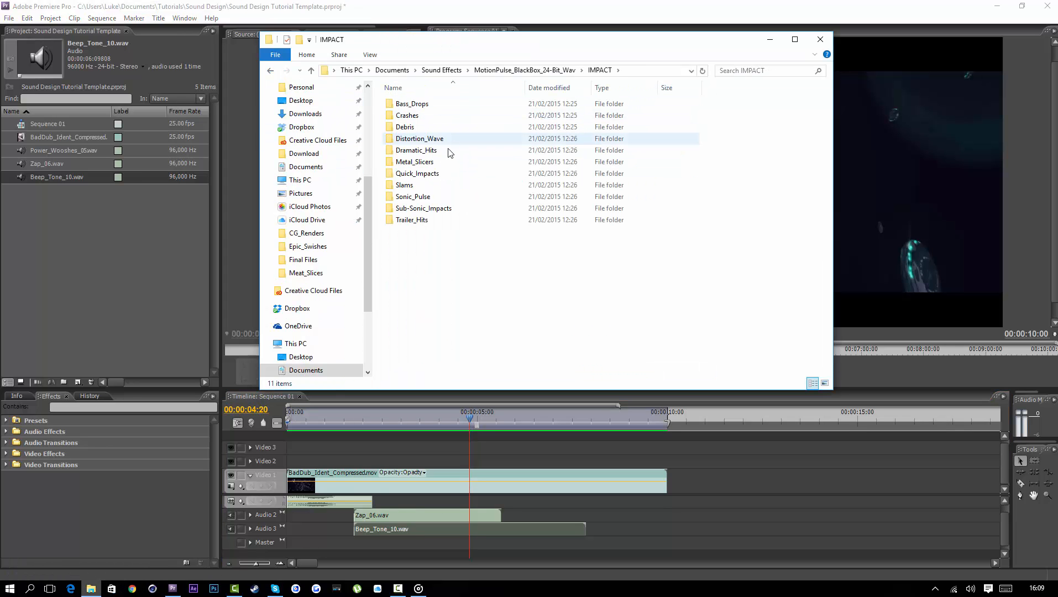
pyautogui.doubleClick(462, 220)
# - Audition Trailer_Hits_Impact_01.wav, import it into the Premiere Pro project, and place it on Audio 1 starting at about 00:00:04:09
pyautogui.doubleClick(425, 209)
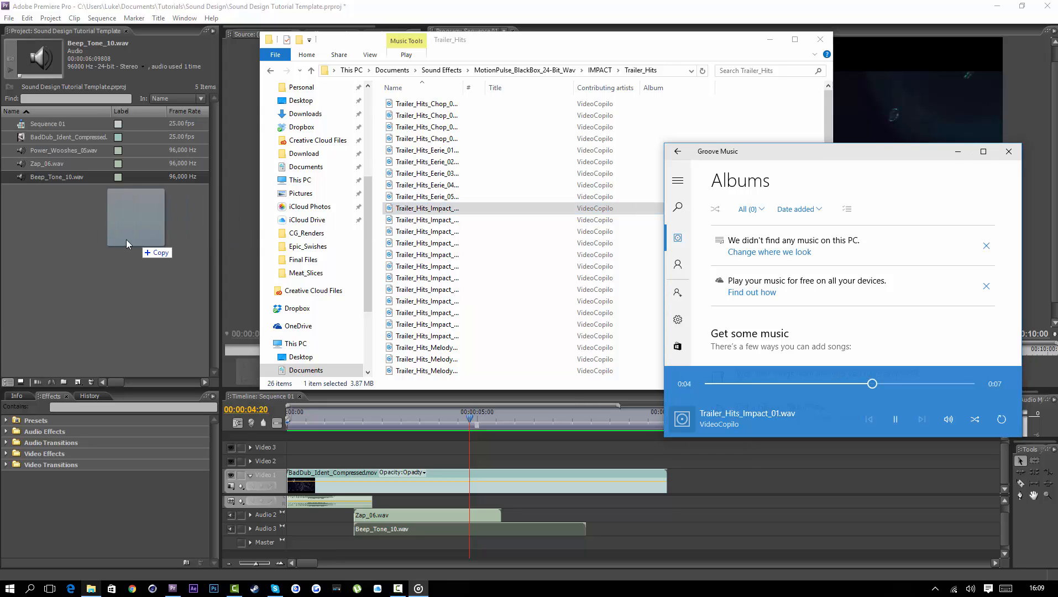
pyautogui.moveTo(76, 206); pyautogui.dragTo(395, 558)
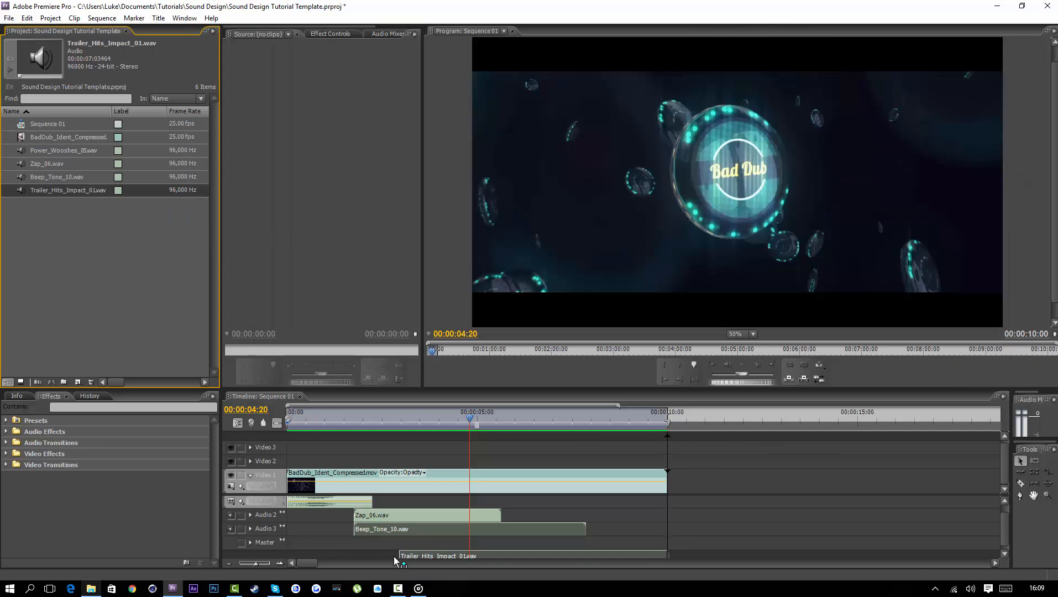
pyautogui.moveTo(458, 500); pyautogui.dragTo(455, 500)
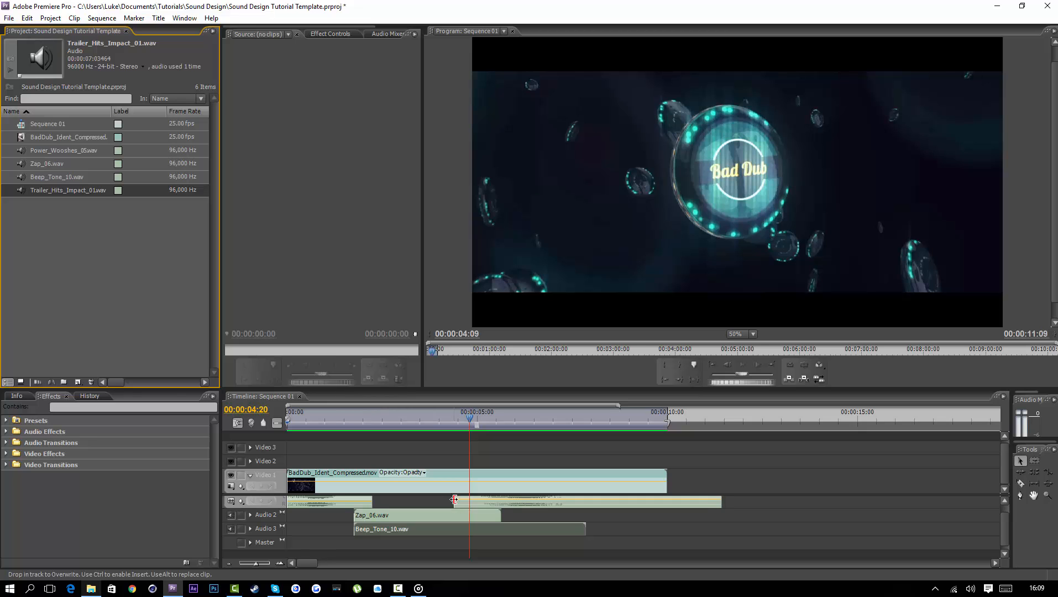
# - Move the Trailer_Hits_Impact_01 clip earlier on Audio 1, to start at about 00:00:03:20, using the sphere's shatter frame at 00:00:04:21 as reference
pyautogui.moveTo(437, 420); pyautogui.dragTo(469, 422)
pyautogui.press('Right')
pyautogui.moveTo(663, 497); pyautogui.dragTo(638, 506)
pyautogui.scroll(-2, 522, 512)
pyautogui.scroll(7, 521, 512)
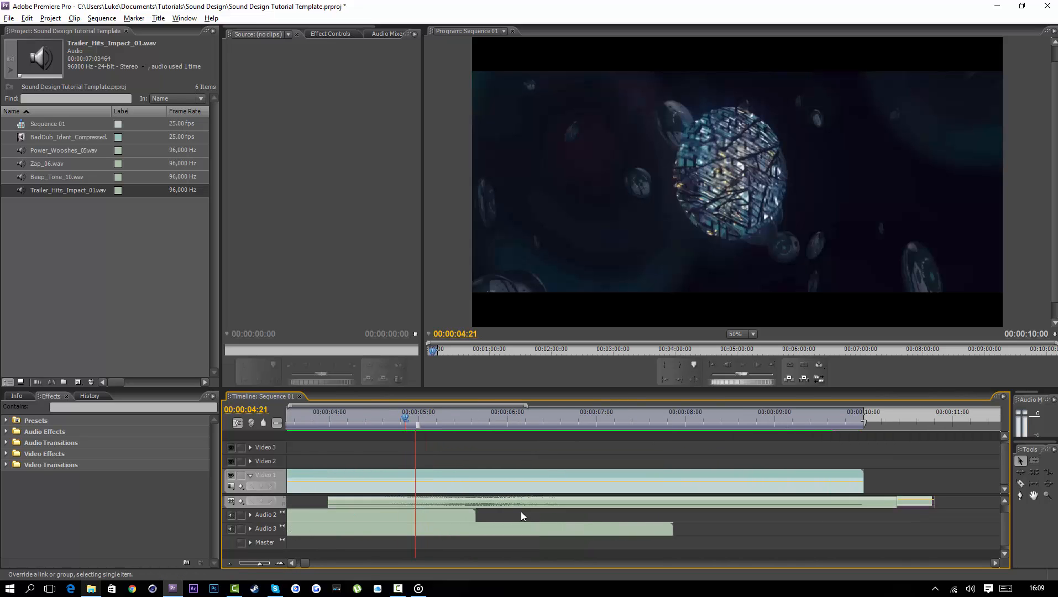
pyautogui.scroll(-2, 521, 512)
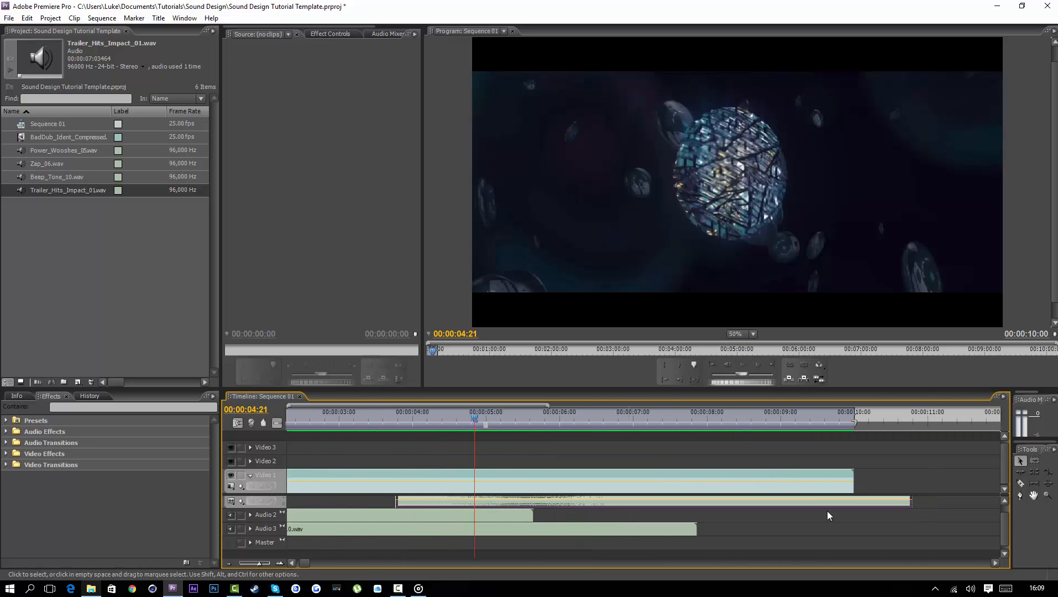
pyautogui.click(1005, 502)
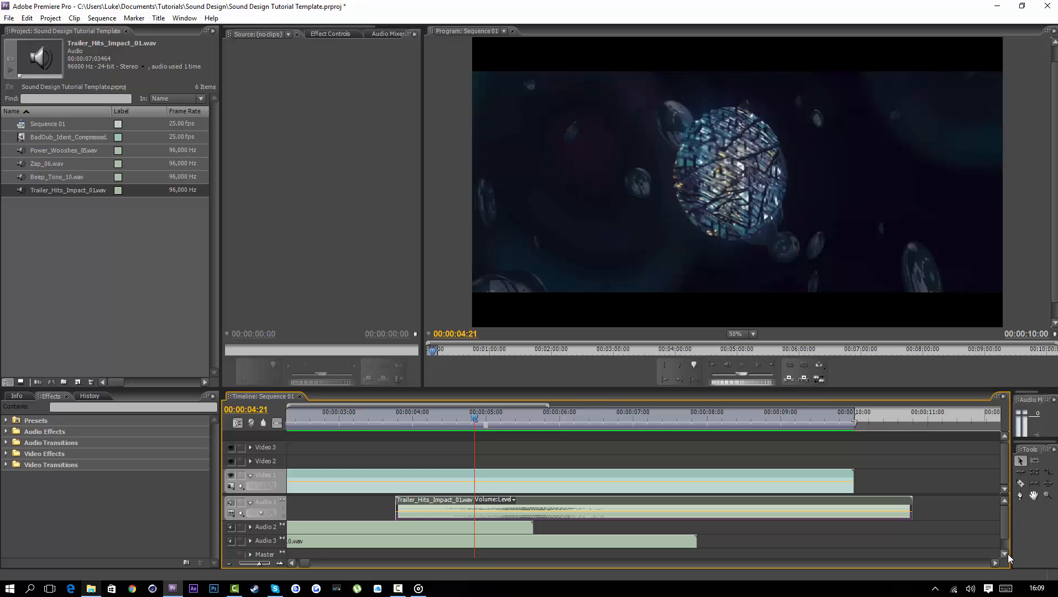
# - Move the Trailer_Hits_Impact_01 clip earlier on Audio 1, to start at about 00:00:03:07, and check its timing in playback
pyautogui.click(1006, 554)
pyautogui.click(1004, 501)
pyautogui.click(557, 519)
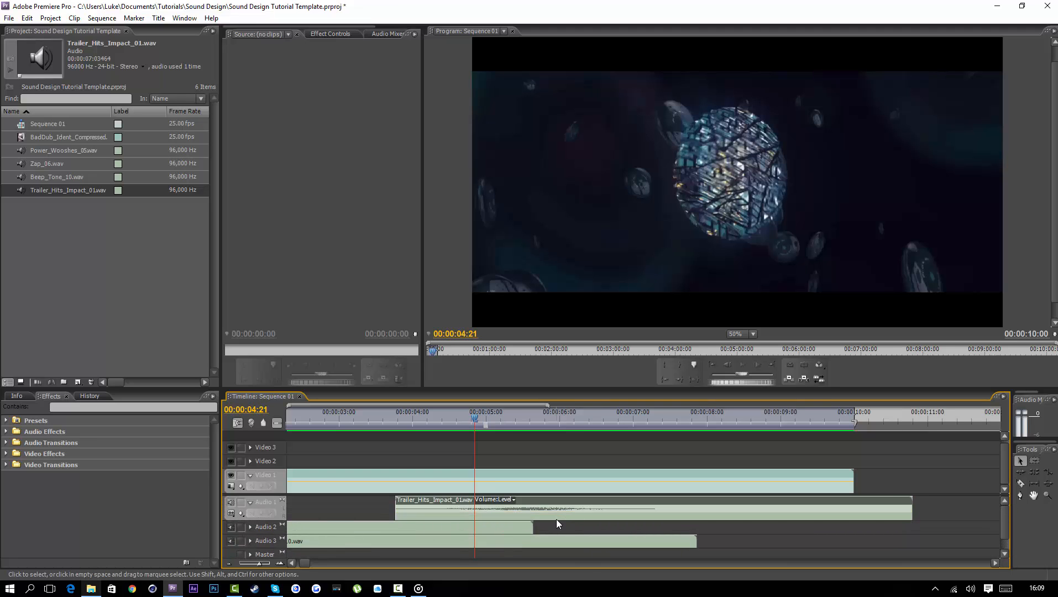
pyautogui.moveTo(397, 413); pyautogui.dragTo(384, 413)
pyautogui.press('space')
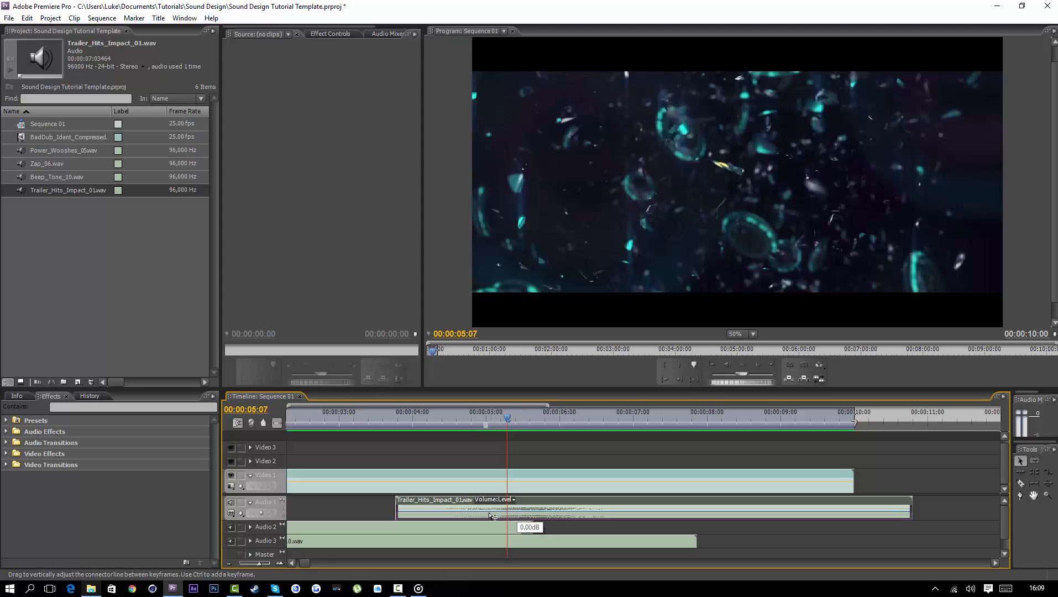
pyautogui.moveTo(476, 519); pyautogui.dragTo(440, 519)
pyautogui.moveTo(345, 415); pyautogui.dragTo(359, 414)
pyautogui.press('space')
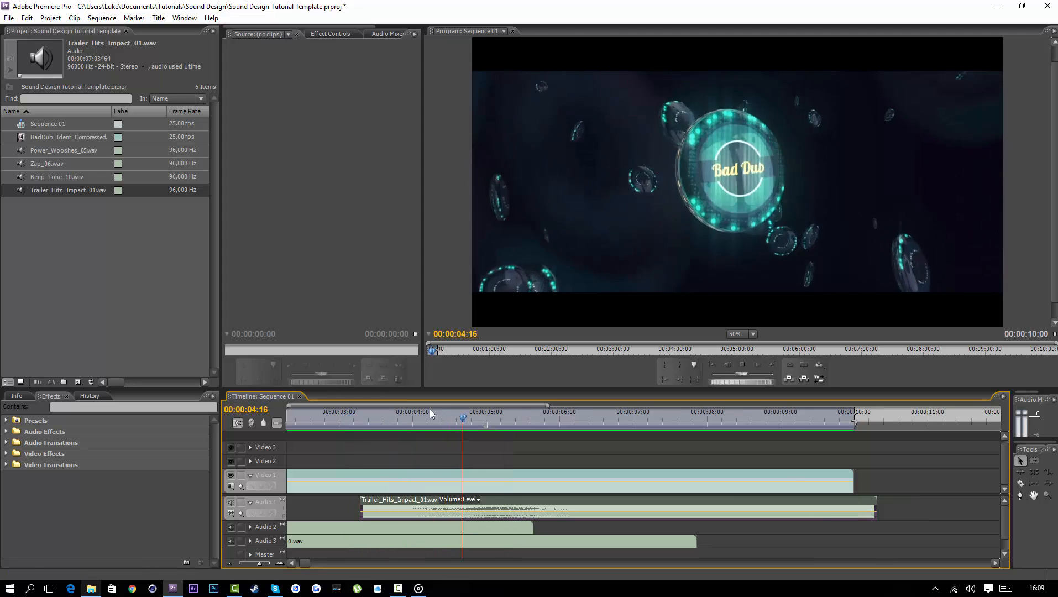
# - Fine-tune the Trailer_Hits_Impact_01 clip against the shatter frame at 00:00:04:21, moving its start to about 00:00:03:04, and play the result
pyautogui.moveTo(430, 409); pyautogui.dragTo(475, 427)
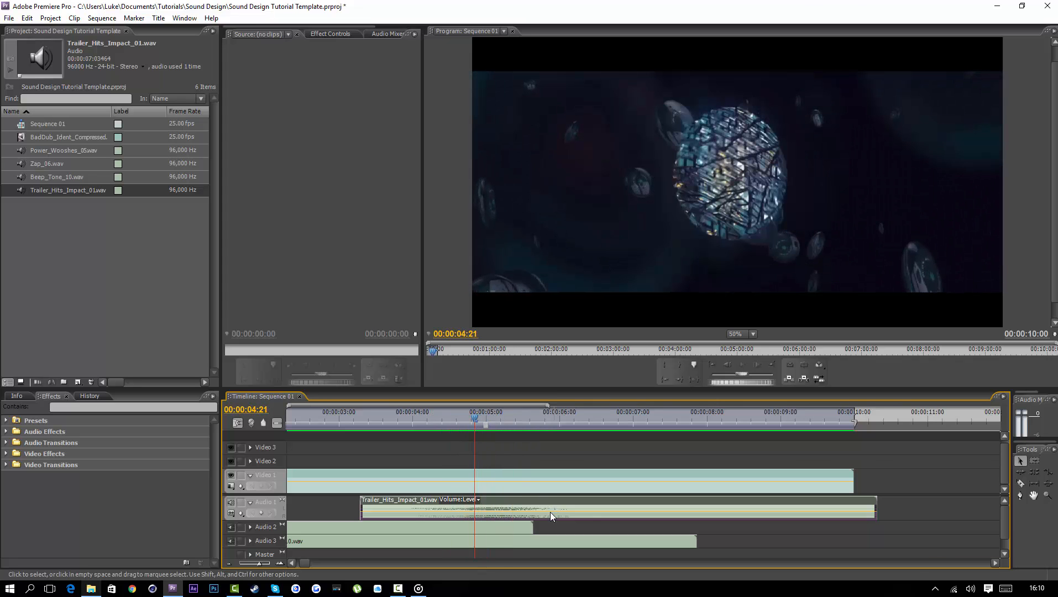
pyautogui.moveTo(549, 512); pyautogui.dragTo(544, 512)
pyautogui.click(420, 416)
pyautogui.press('space')
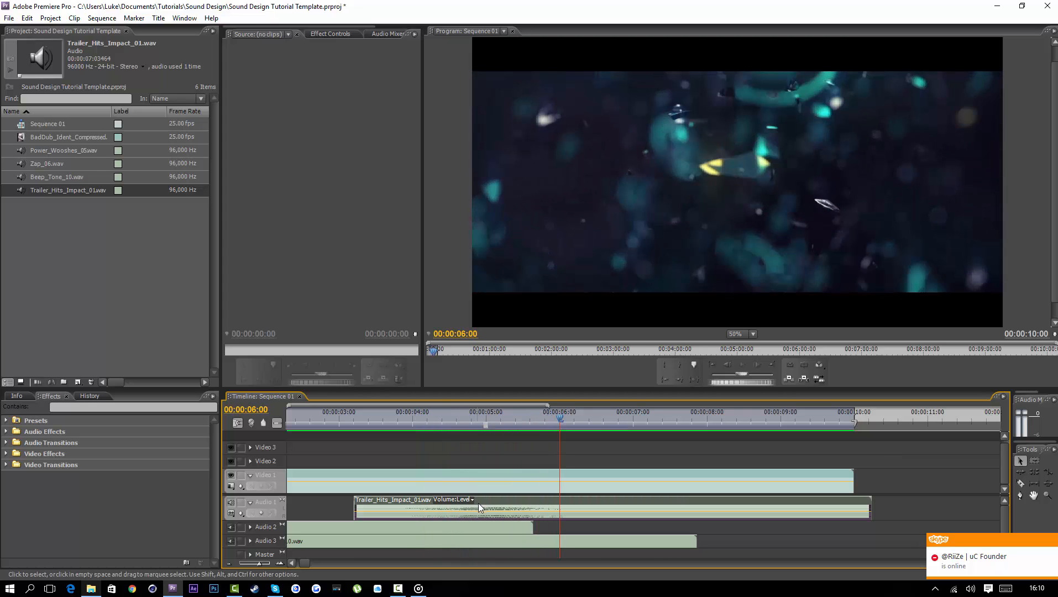
pyautogui.moveTo(471, 515); pyautogui.dragTo(465, 514)
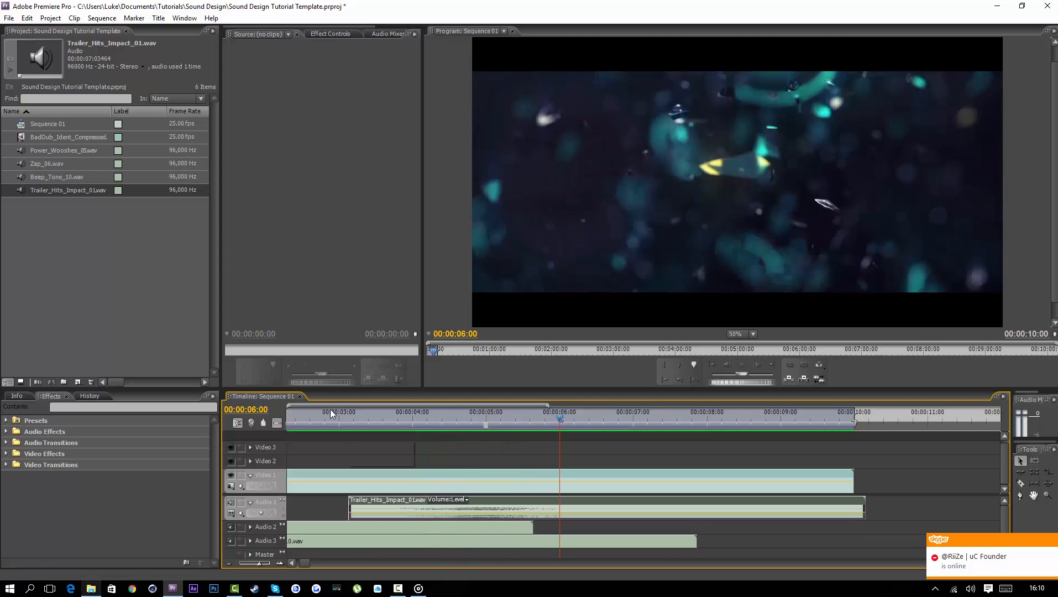
pyautogui.click(331, 414)
pyautogui.press('space')
# - Show the whole edit in the timeline and play the full mix from the sequence start
pyautogui.scroll(-1, 496, 437)
pyautogui.scroll(2, 496, 437)
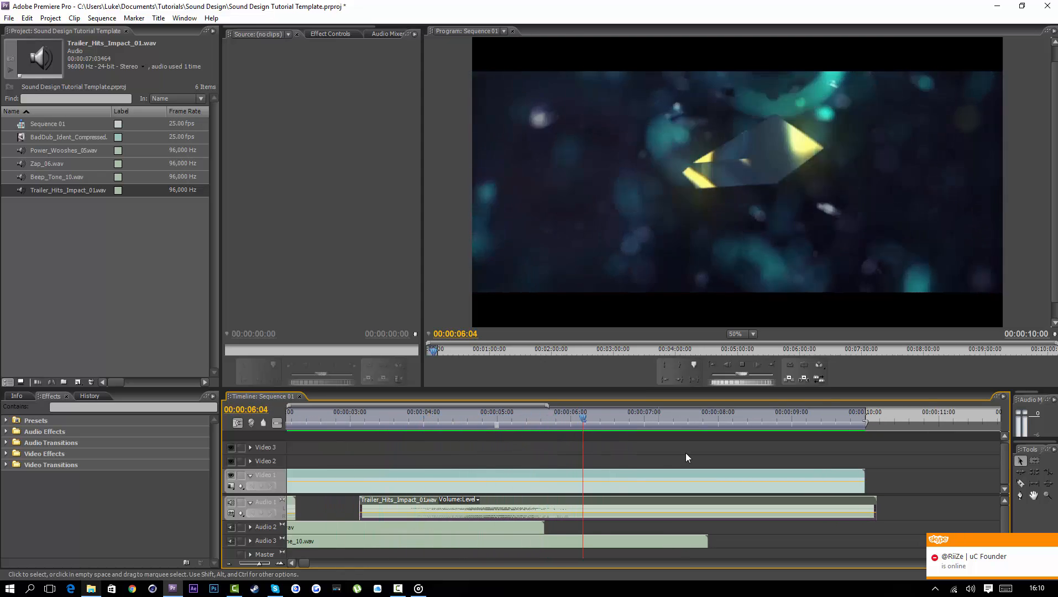
pyautogui.click(1047, 541)
pyautogui.click(343, 8)
pyautogui.click(1006, 554)
pyautogui.scroll(1, 907, 521)
pyautogui.scroll(5, 477, 491)
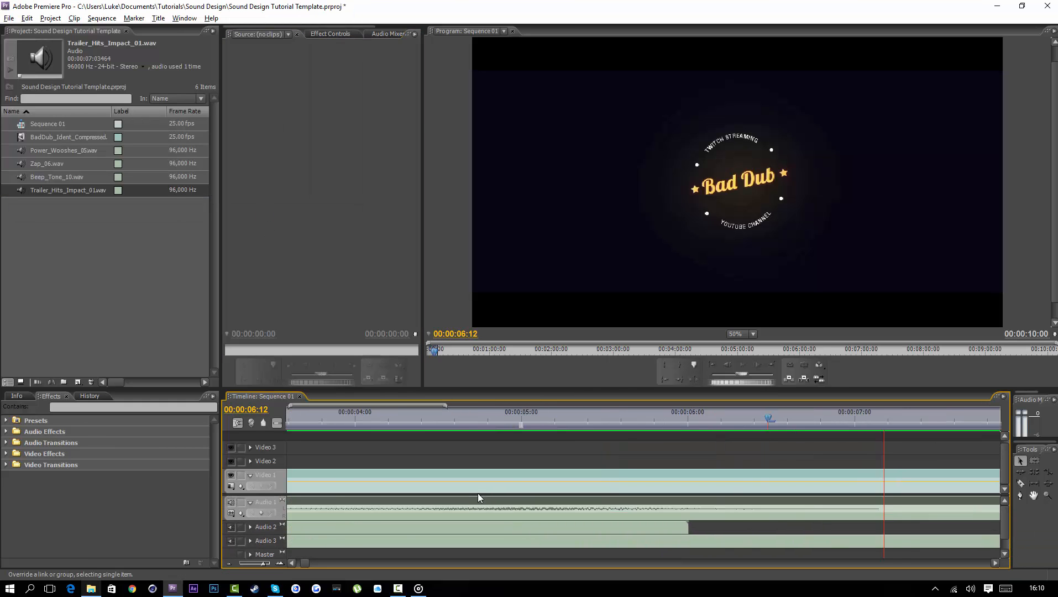
pyautogui.scroll(-9, 479, 495)
pyautogui.scroll(-8, 485, 502)
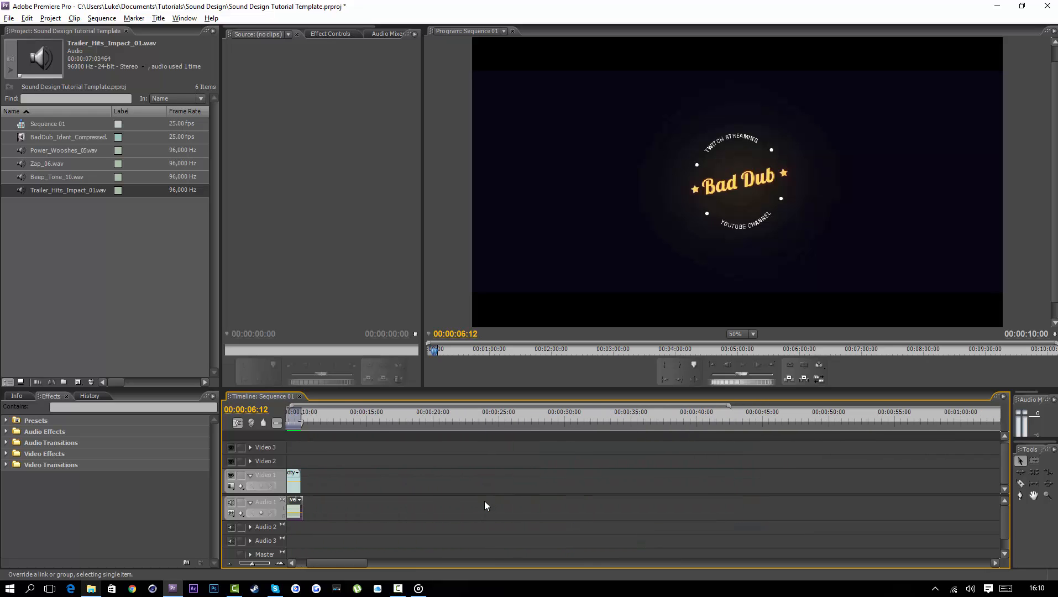
pyautogui.scroll(6, 352, 448)
pyautogui.press('Home')
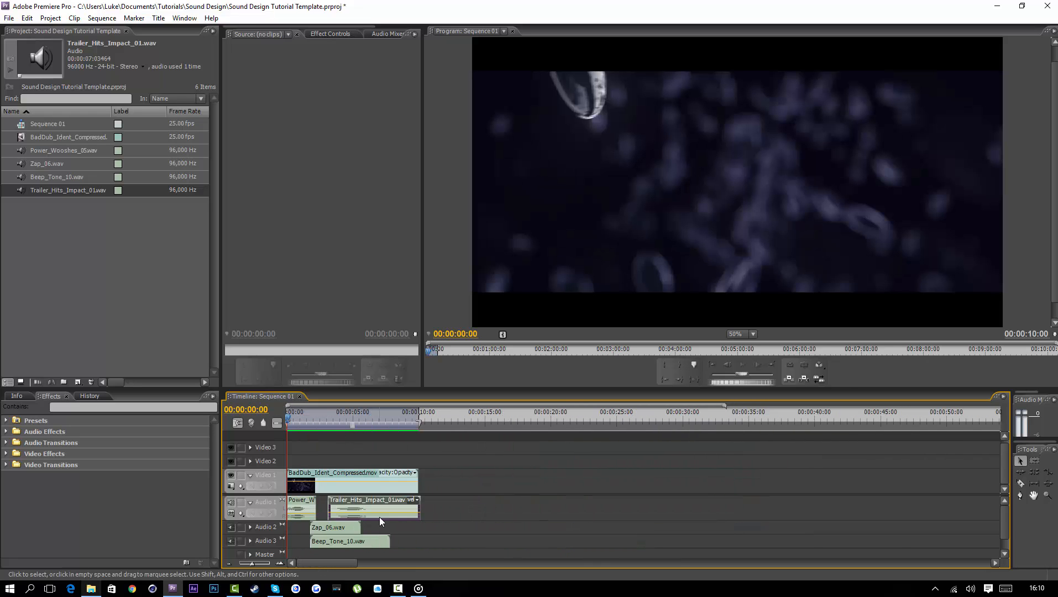
pyautogui.scroll(-1, 414, 487)
pyautogui.scroll(3, 414, 487)
pyautogui.moveTo(339, 564); pyautogui.dragTo(326, 564)
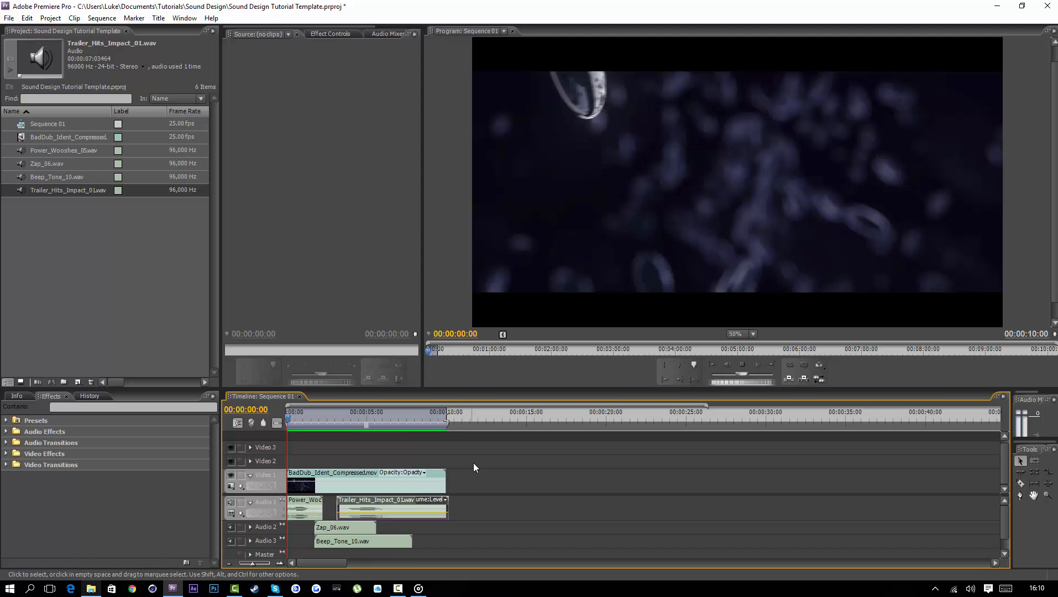
pyautogui.press('space')
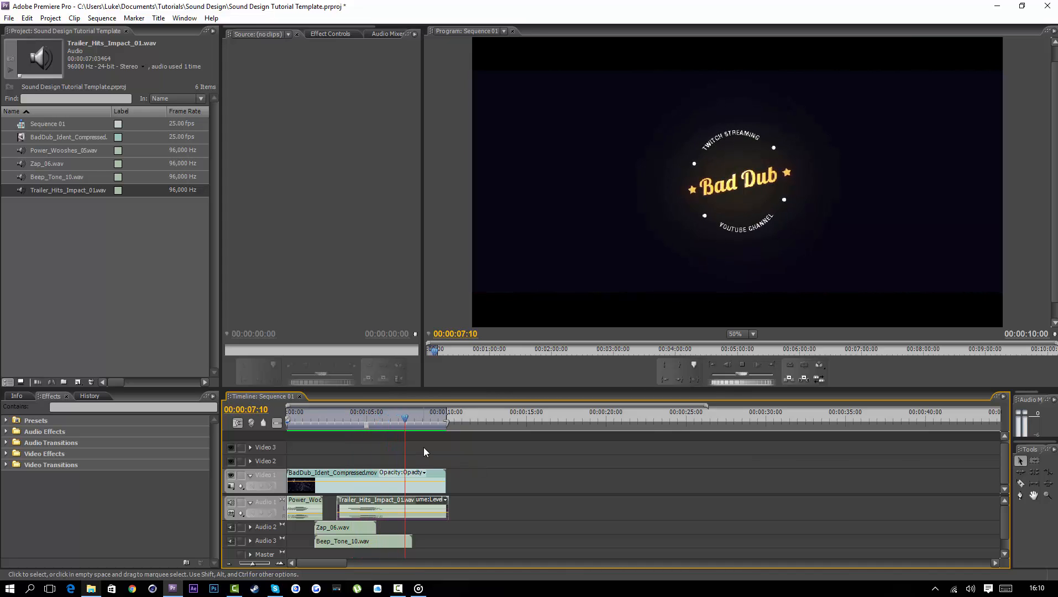
# - Place the playhead at 00:00:06:07 and audition the Trailer_Hits_Eerie sounds 01, 02 and 04 from the Trailer_Hits folder in File Explorer
pyautogui.click(390, 419)
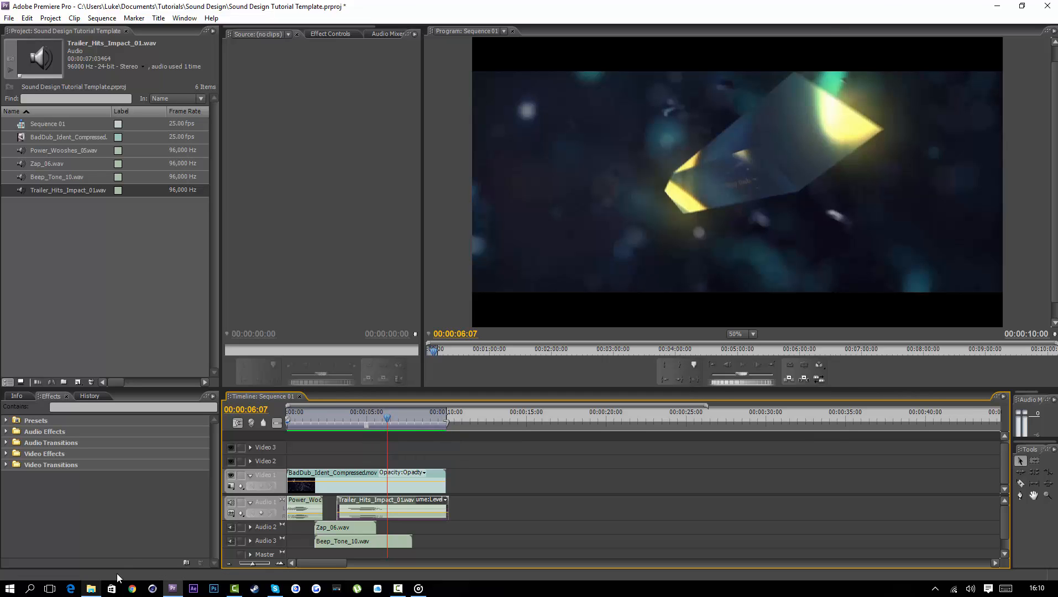
pyautogui.click(91, 589)
pyautogui.doubleClick(427, 150)
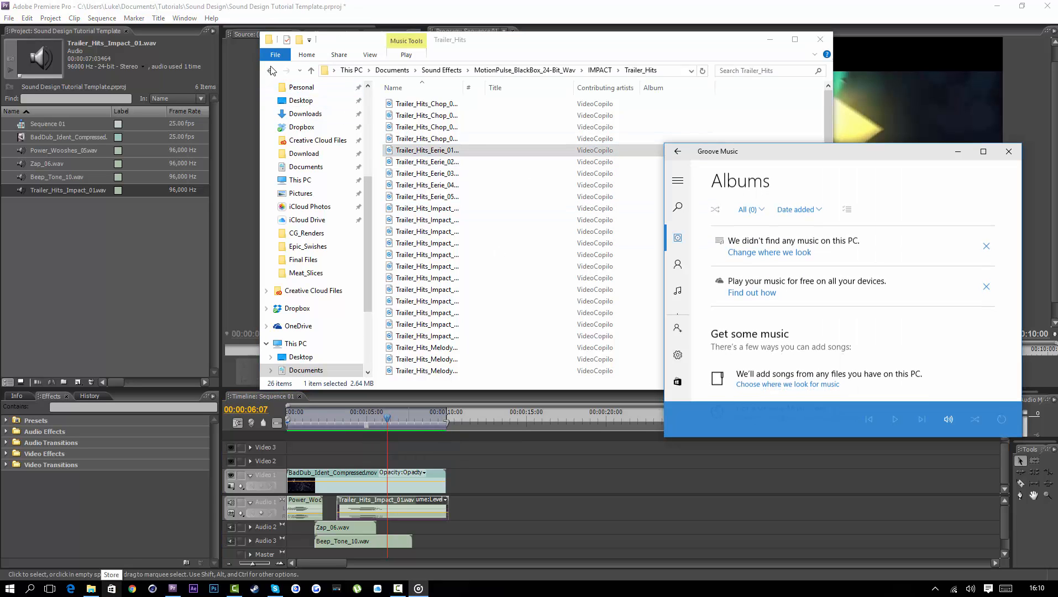
pyautogui.click(271, 71)
pyautogui.doubleClick(437, 219)
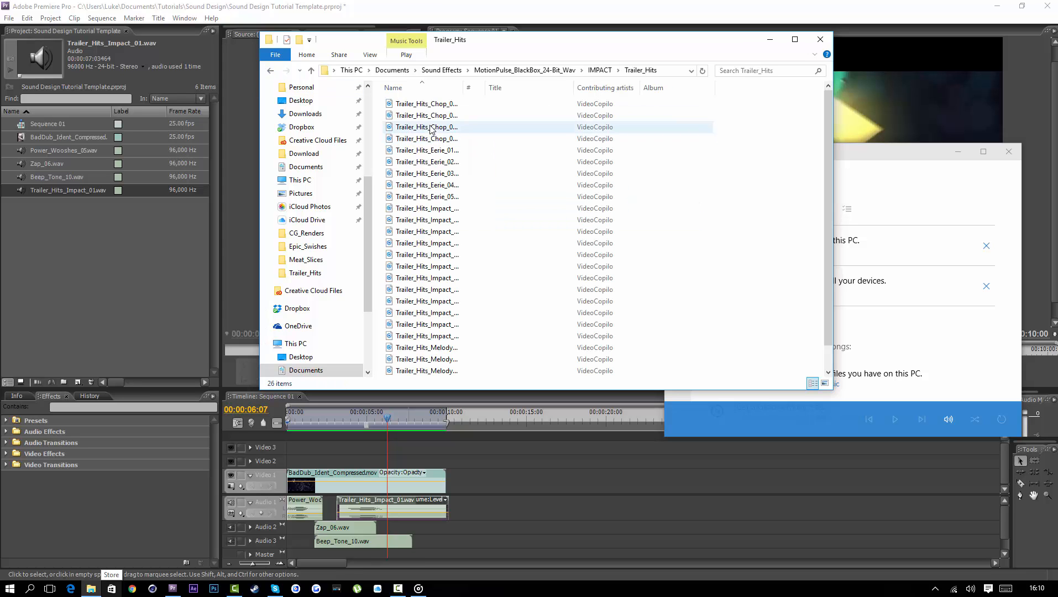
pyautogui.click(429, 139)
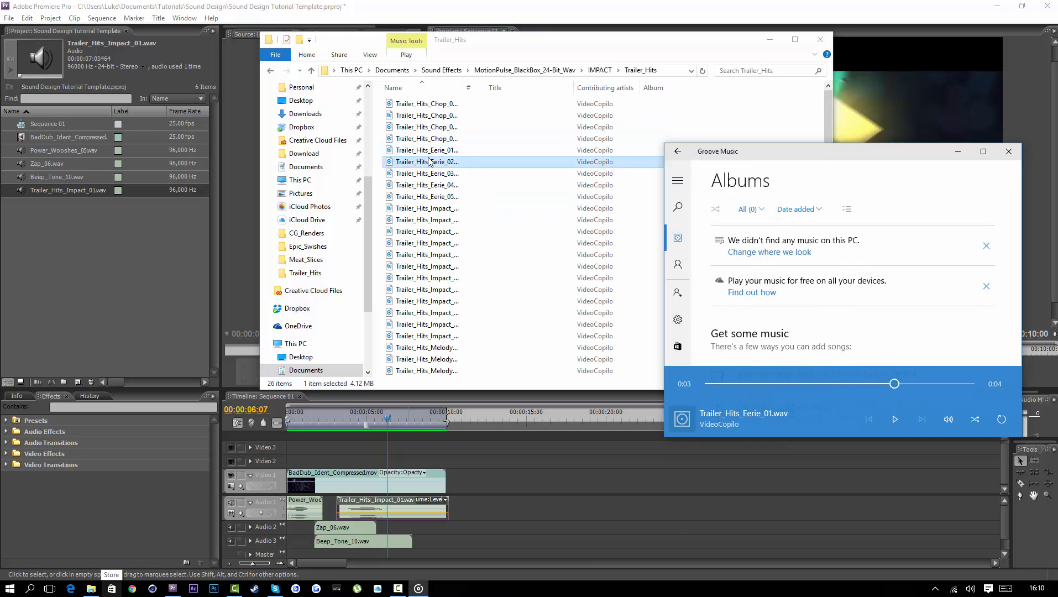
pyautogui.click(426, 197)
pyautogui.doubleClick(436, 186)
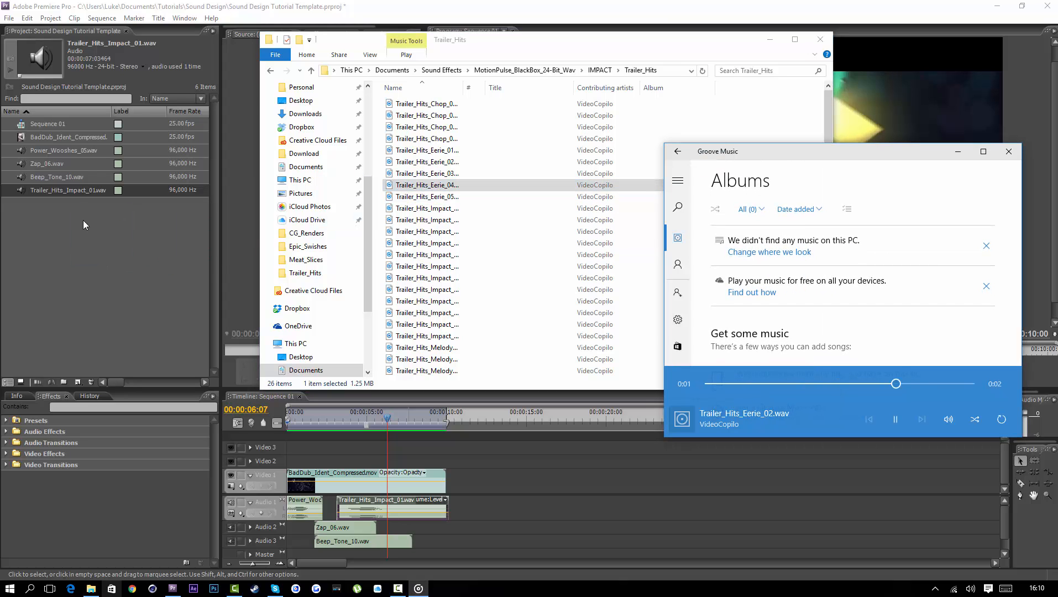
# - Import Trailer_Hits_Eerie_04.wav into the Premiere Pro project, place it on Audio 2 starting at about 00:00:06:07, and play the result
pyautogui.click(56, 220)
pyautogui.moveTo(59, 204); pyautogui.dragTo(401, 528)
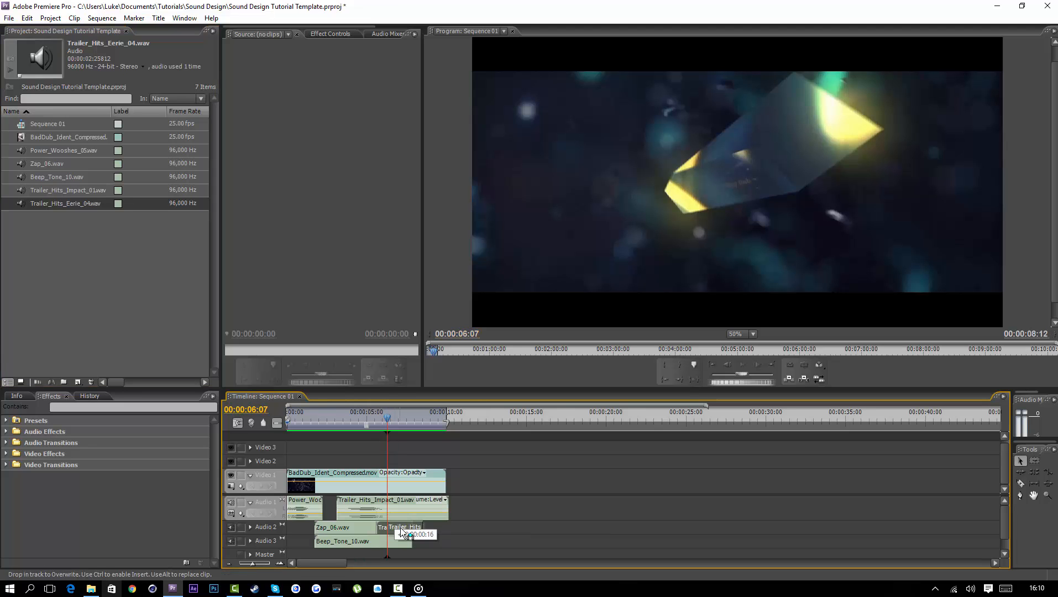
pyautogui.press('=')
pyautogui.press('=')
pyautogui.moveTo(601, 417); pyautogui.dragTo(466, 424)
pyautogui.press('space')
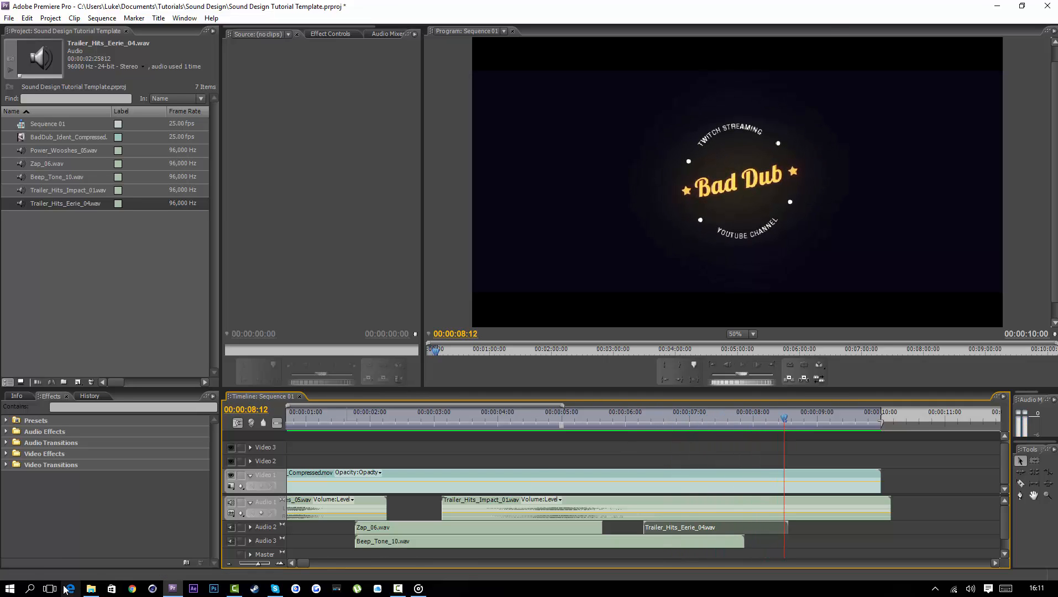
# - Open the VELOCITY > Power_Wooshes folder of the MotionPulse sound library in File Explorer
pyautogui.click(91, 588)
pyautogui.click(271, 71)
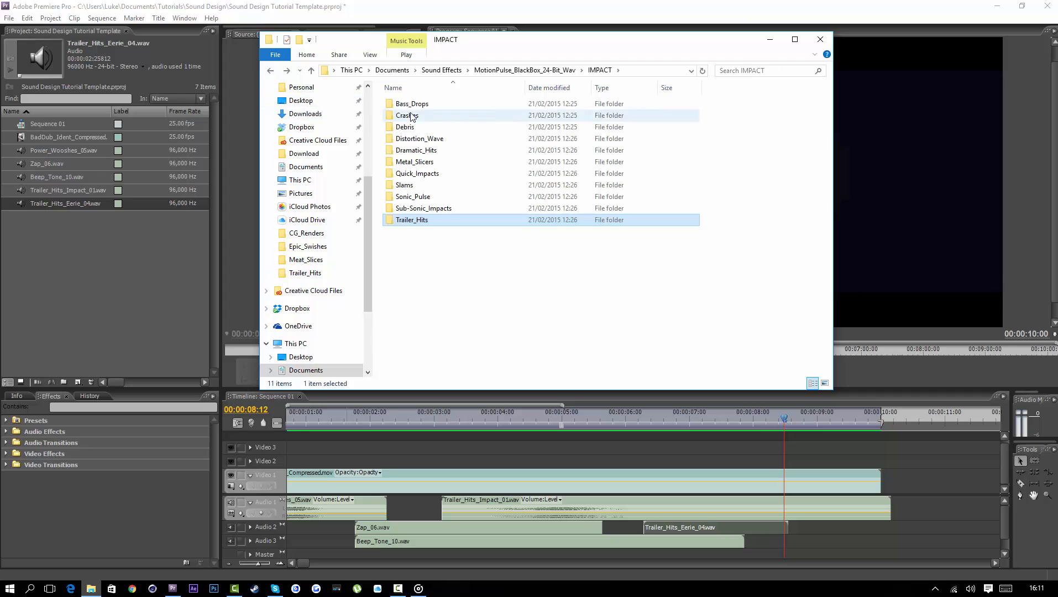
pyautogui.click(270, 71)
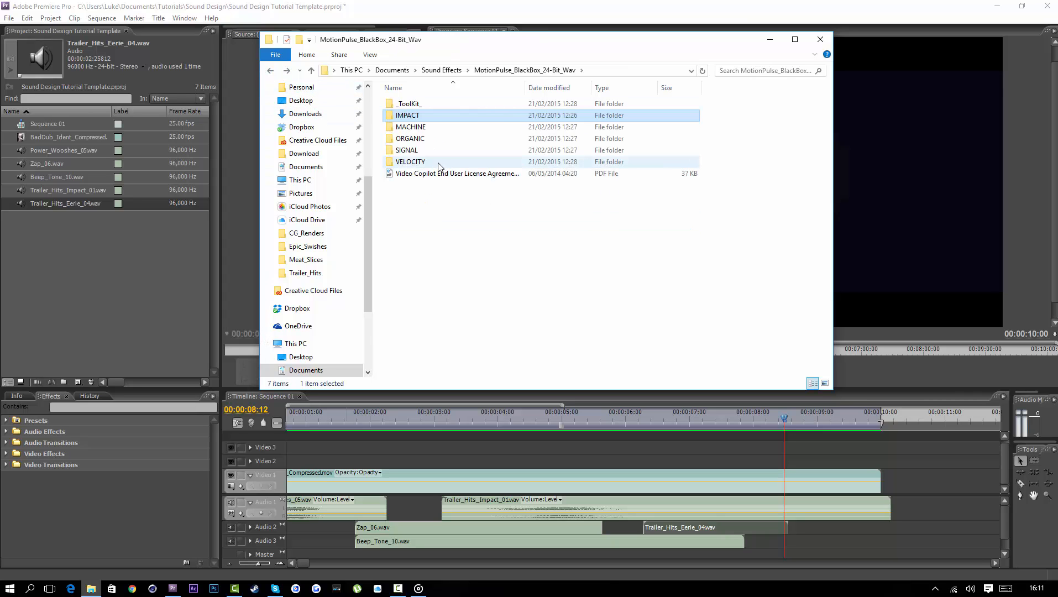
pyautogui.doubleClick(438, 164)
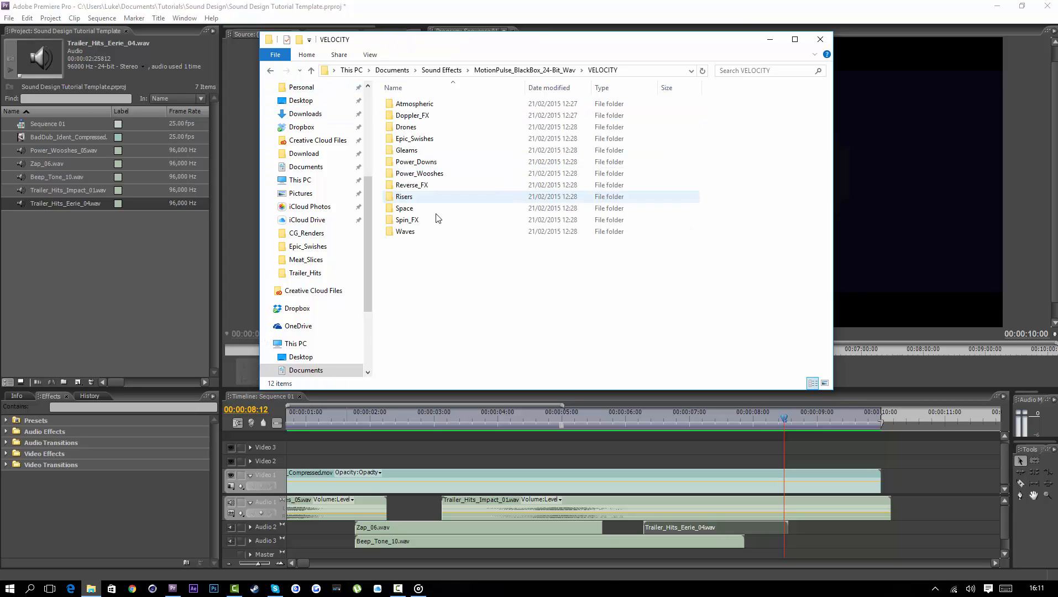
pyautogui.doubleClick(465, 161)
pyautogui.hotkey('alt', 'Left')
pyautogui.doubleClick(465, 174)
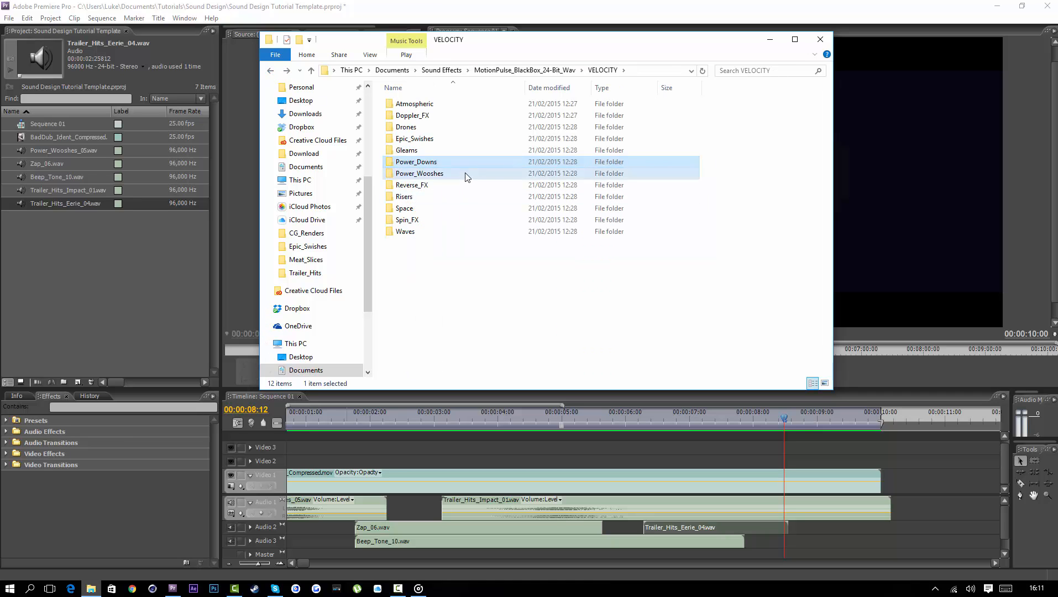
# - Audition Power_Wooshes_10.wav, import it into the Premiere Pro project, and place it on Audio 2 starting at about 00:00:08:24
pyautogui.doubleClick(465, 152)
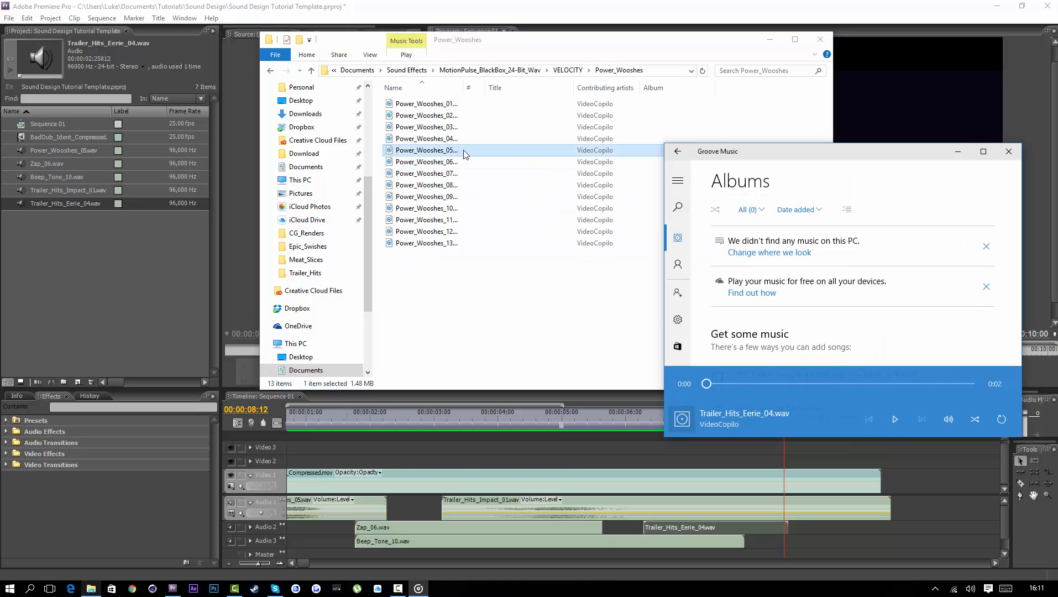
pyautogui.click(410, 127)
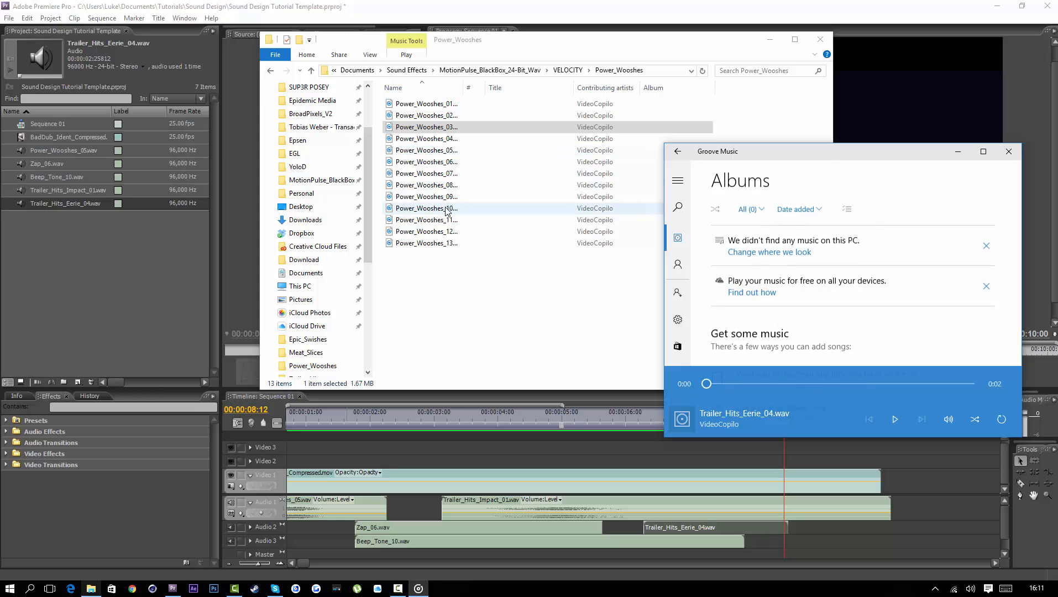
pyautogui.doubleClick(423, 209)
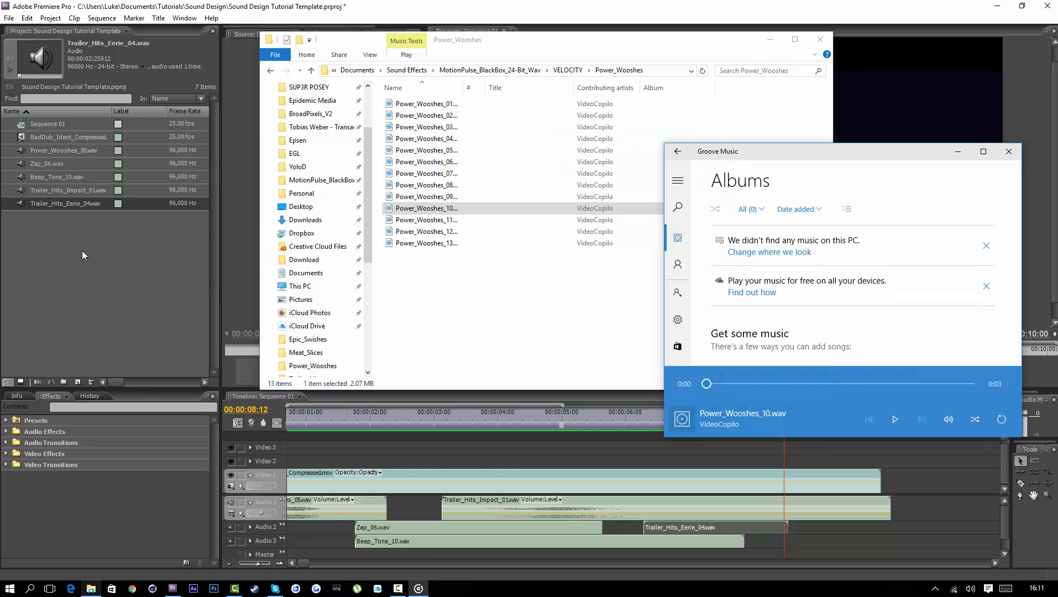
pyautogui.click(64, 245)
pyautogui.moveTo(601, 509); pyautogui.dragTo(819, 529)
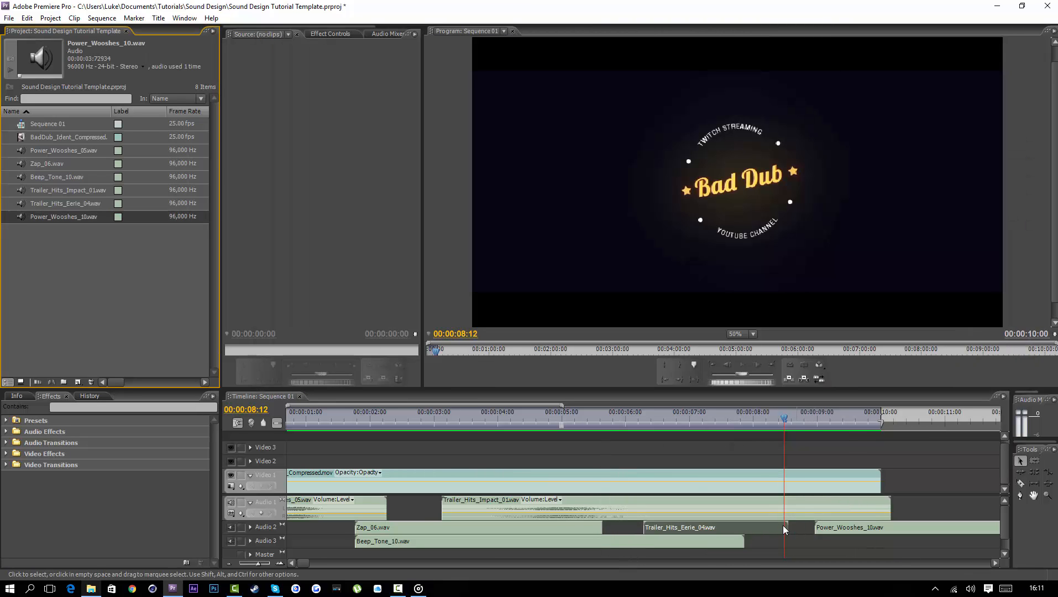
# - Enlarge the timeline and move the Power_Wooshes_10 clip to a new Audio 4 track, starting at about 00:00:05:11
pyautogui.click(1006, 502)
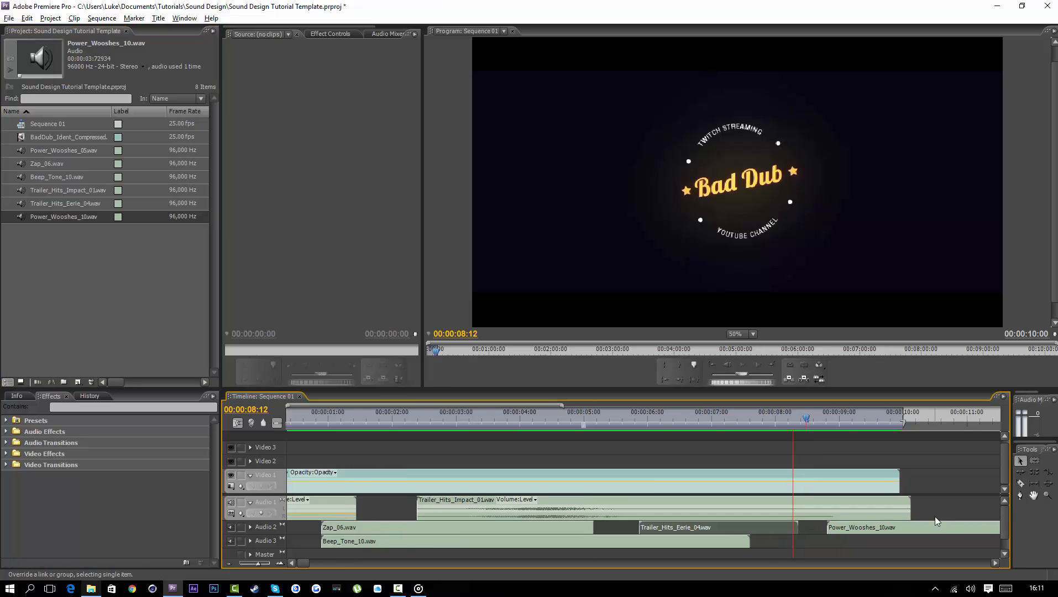
pyautogui.moveTo(879, 389); pyautogui.dragTo(870, 319)
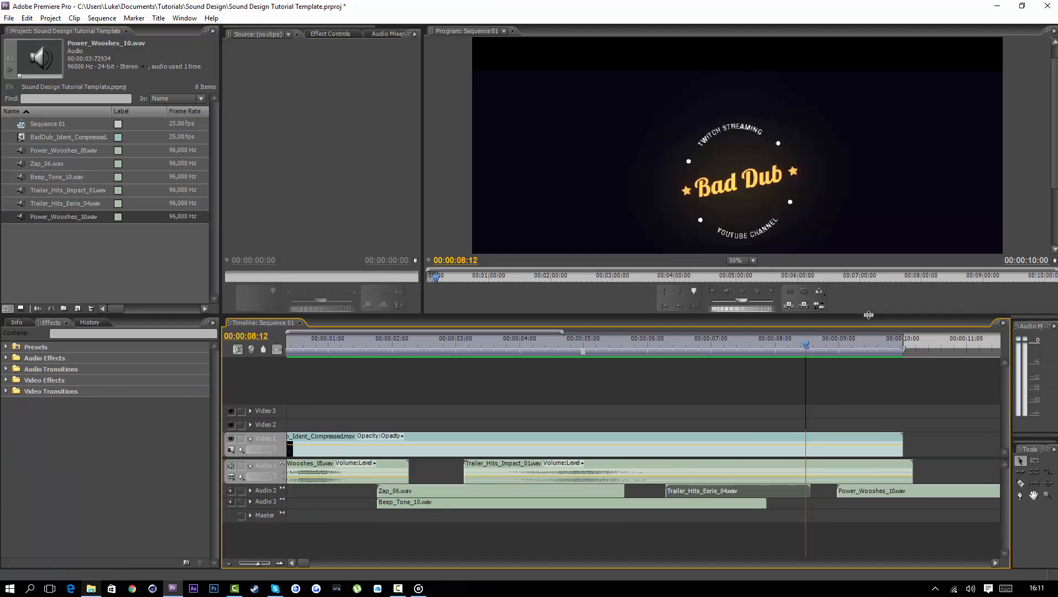
pyautogui.moveTo(689, 564); pyautogui.dragTo(679, 535)
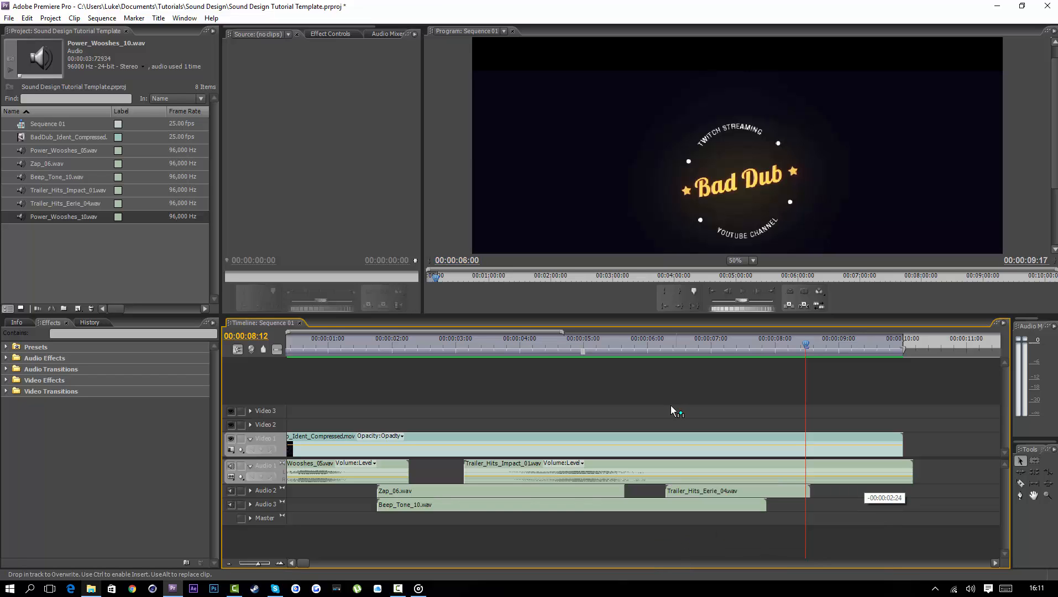
pyautogui.click(651, 346)
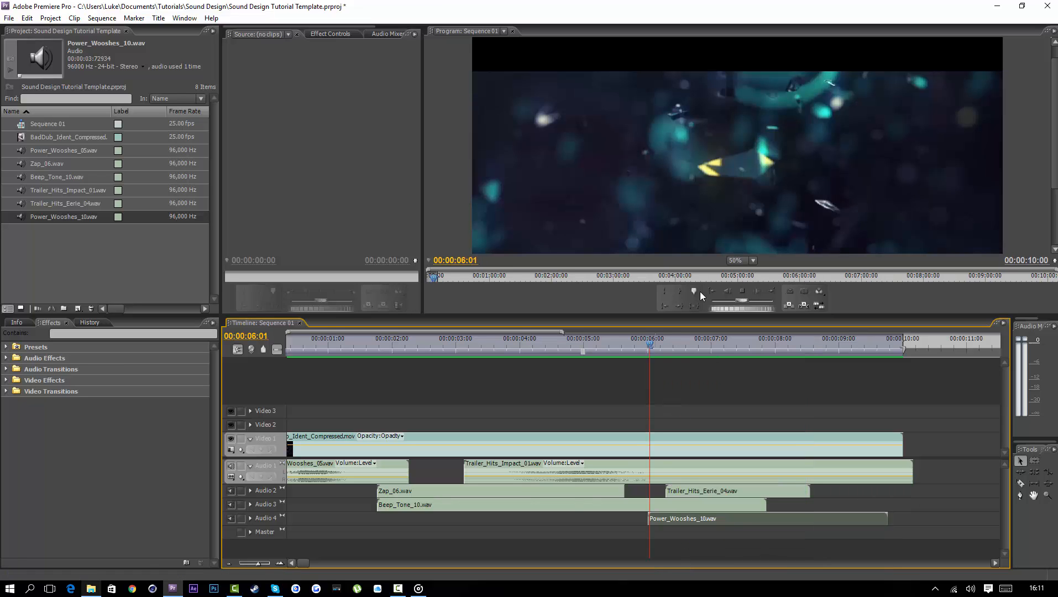
pyautogui.moveTo(844, 319); pyautogui.dragTo(844, 341)
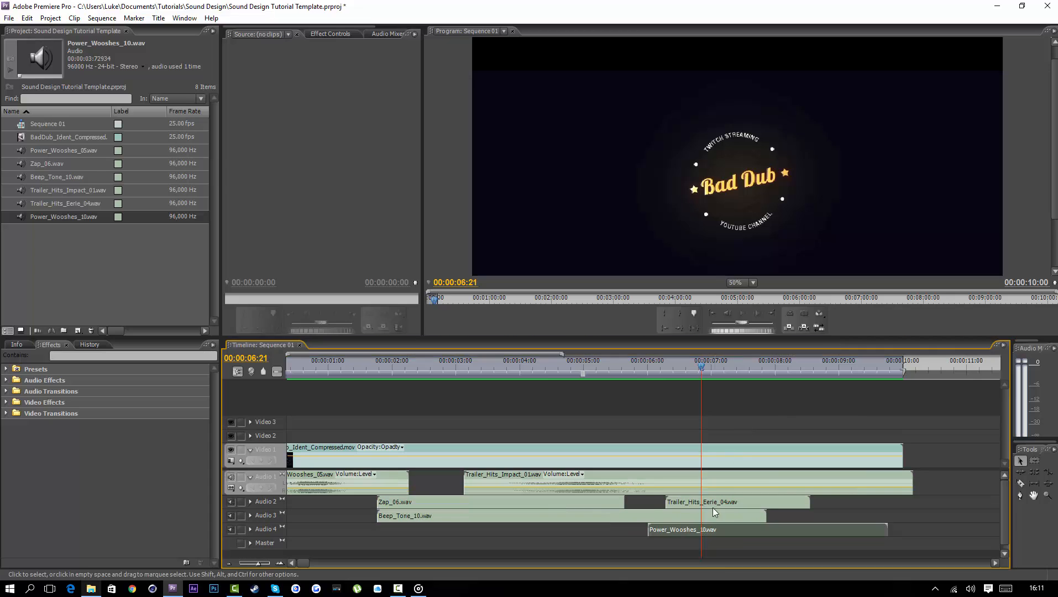
pyautogui.press('space')
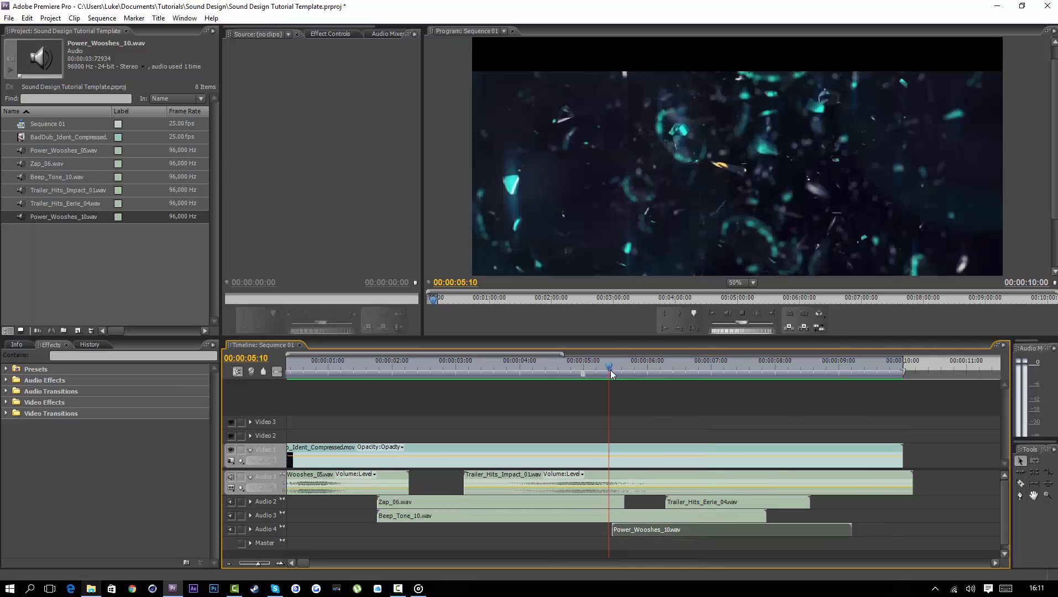
# - Set the Program monitor zoom to Fit and return the playhead to the sequence start
pyautogui.click(741, 283)
pyautogui.click(745, 295)
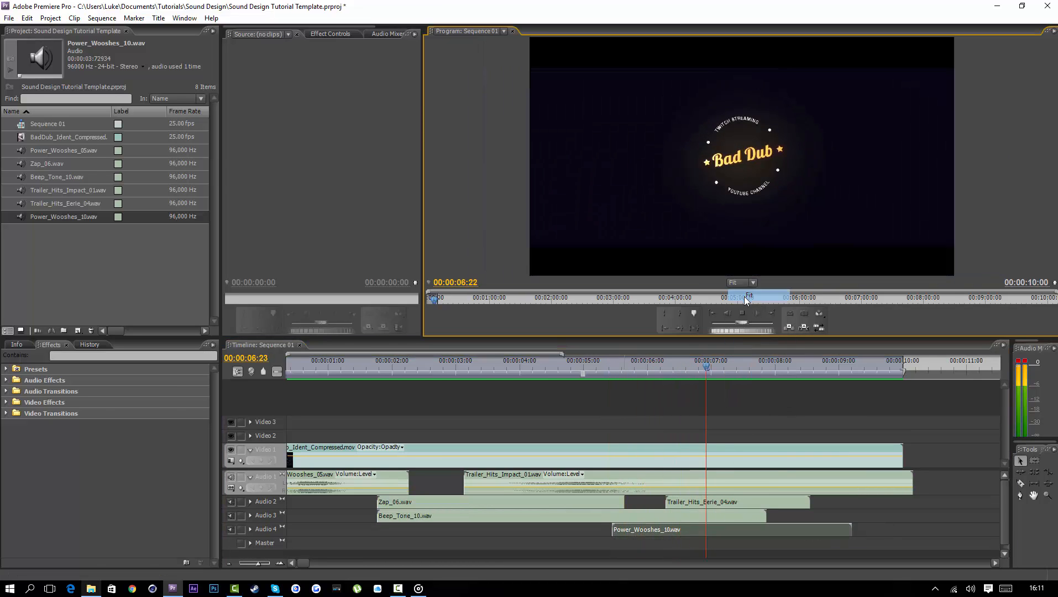
pyautogui.moveTo(620, 366); pyautogui.dragTo(287, 376)
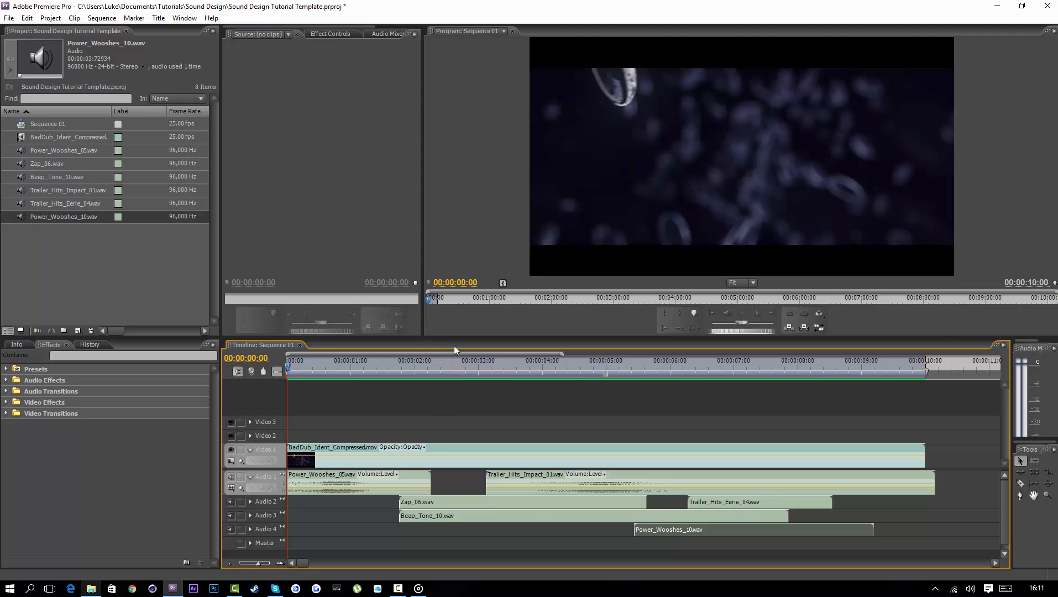
# - Play the sequence from the start and park the playhead at 00:00:08:22, where the logo breaks apart
pyautogui.press('-')
pyautogui.press('space')
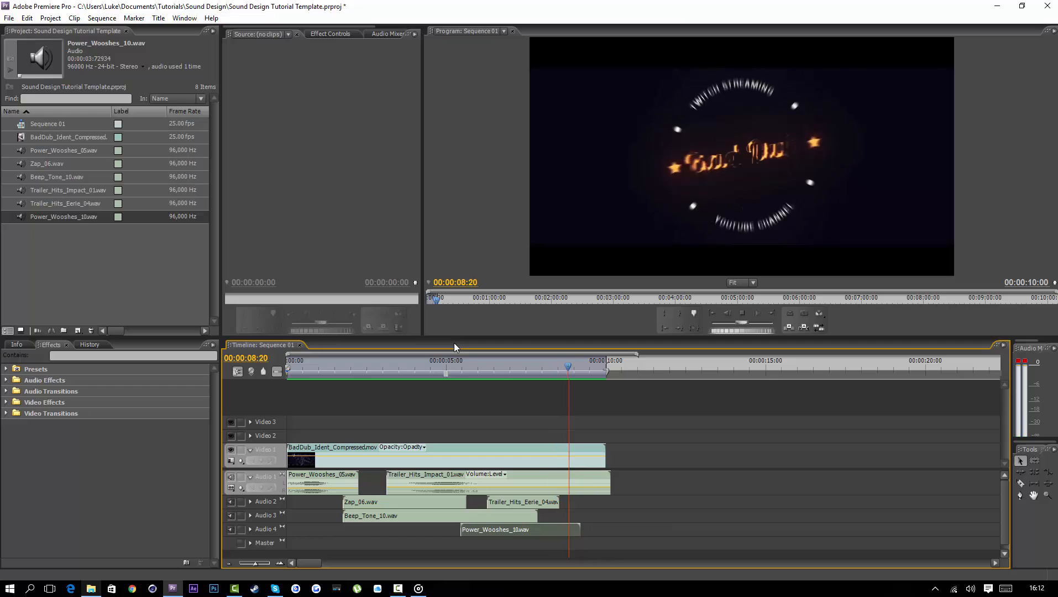
pyautogui.moveTo(582, 366); pyautogui.dragTo(571, 367)
# - Switch to File Explorer and open the SIGNAL > Glitches folder of the MotionPulse sound library
pyautogui.click(92, 589)
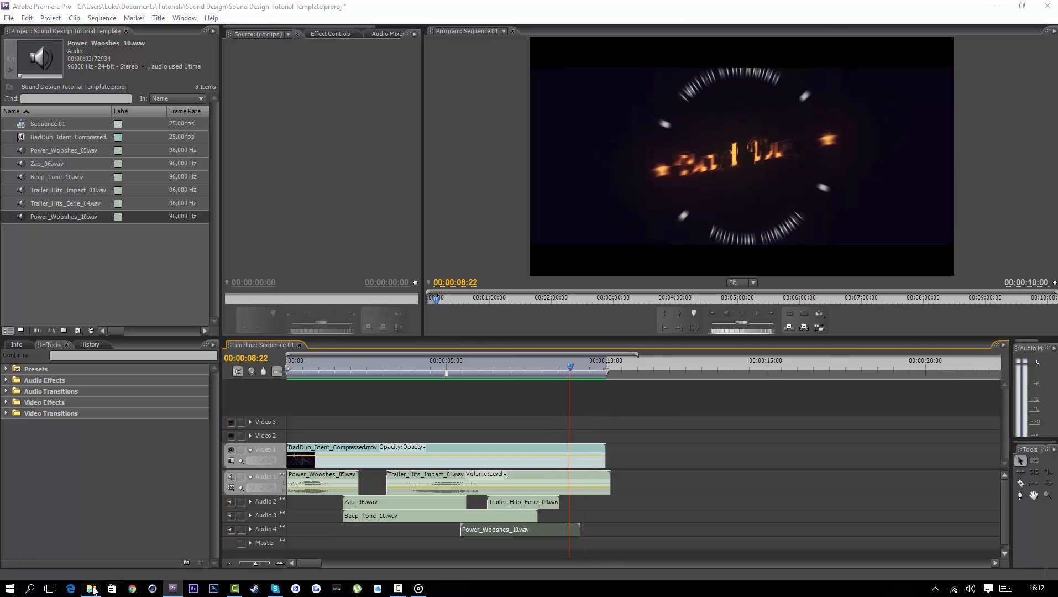
pyautogui.click(271, 72)
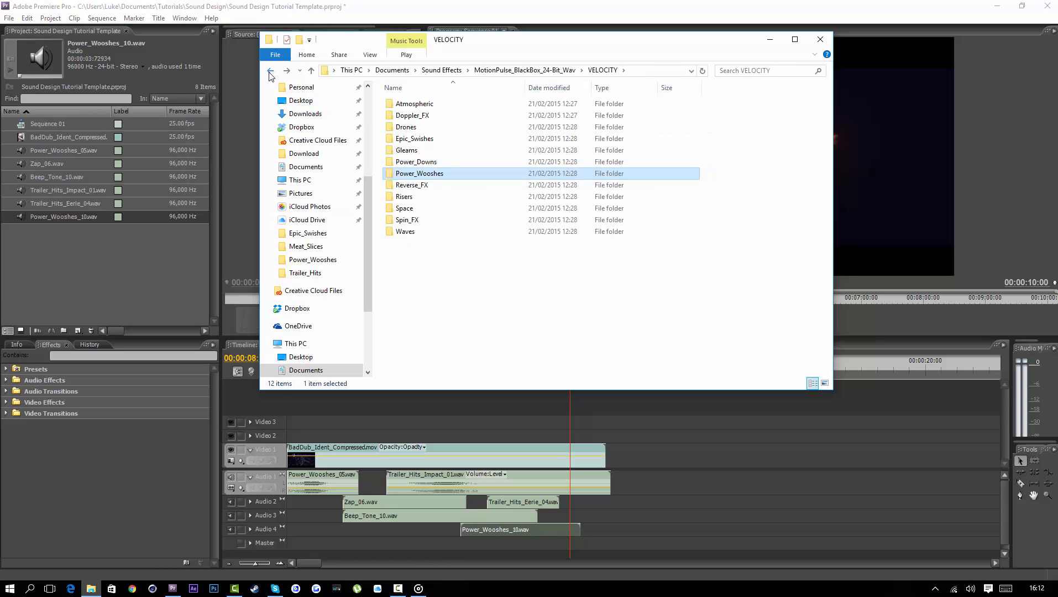
pyautogui.click(270, 71)
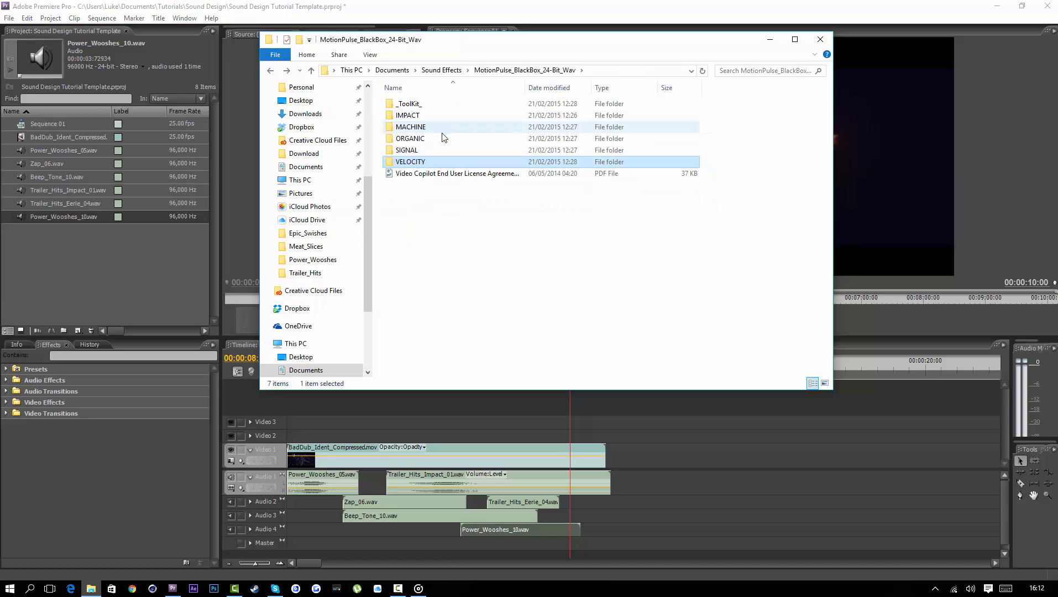
pyautogui.doubleClick(435, 116)
pyautogui.click(271, 71)
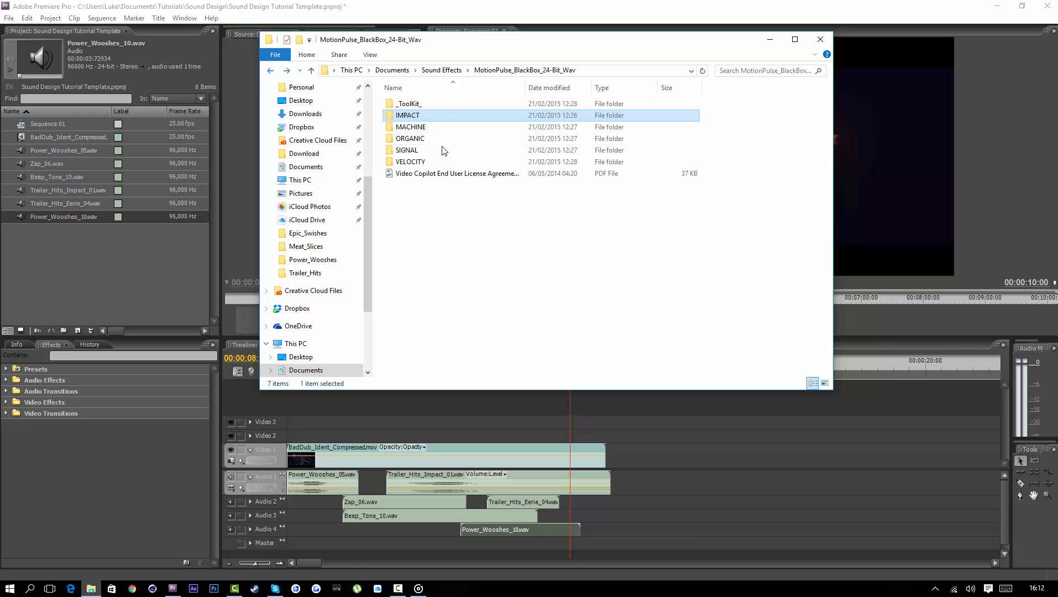
pyautogui.doubleClick(438, 150)
pyautogui.click(438, 150)
pyautogui.doubleClick(438, 149)
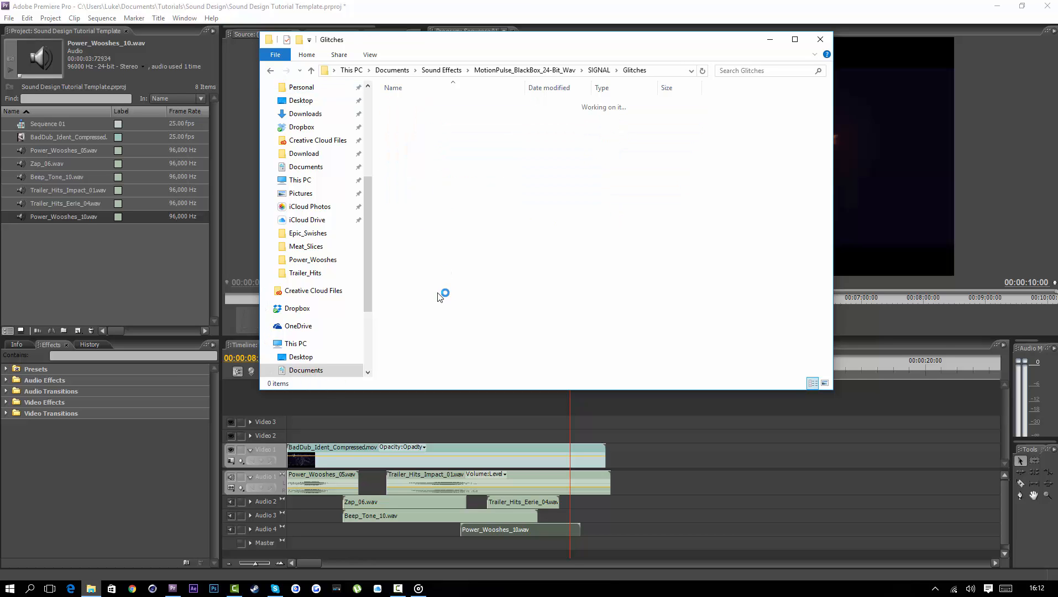
# - Audition Glitch_Tech sounds, import Glitch_Tech_01.wav into the Premiere Pro project, and place it on Audio 3 starting at 00:00:08:22
pyautogui.scroll(-5, 440, 293)
pyautogui.doubleClick(431, 291)
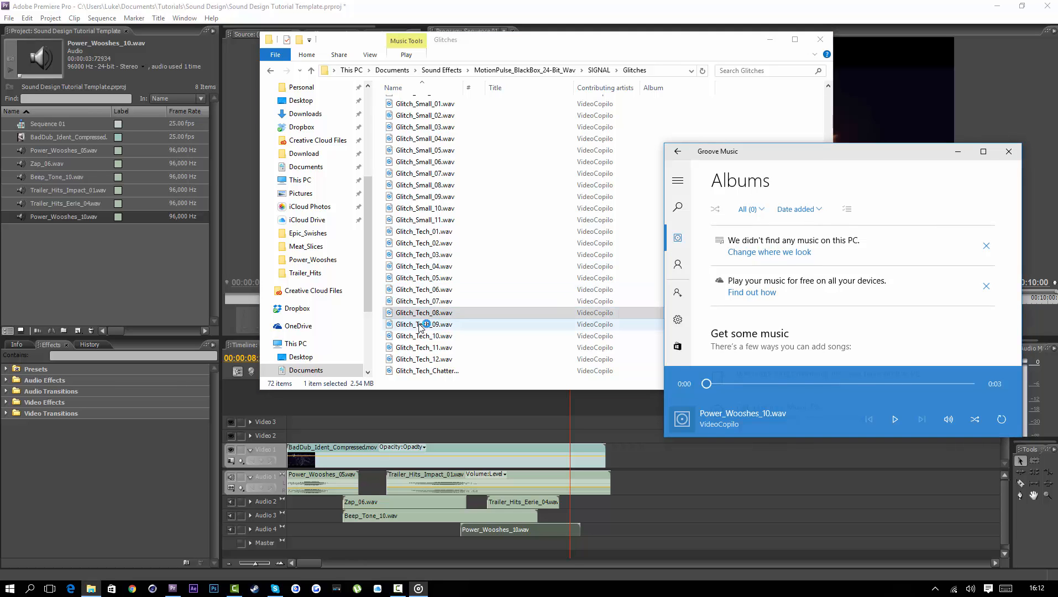
pyautogui.click(423, 313)
pyautogui.doubleClick(424, 232)
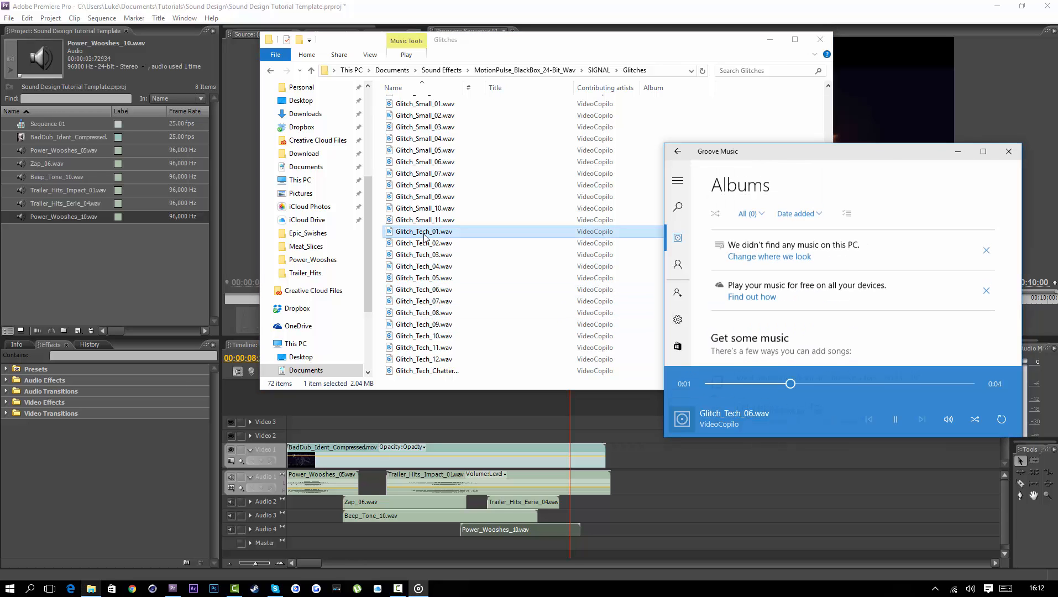
pyautogui.moveTo(434, 235); pyautogui.dragTo(64, 271)
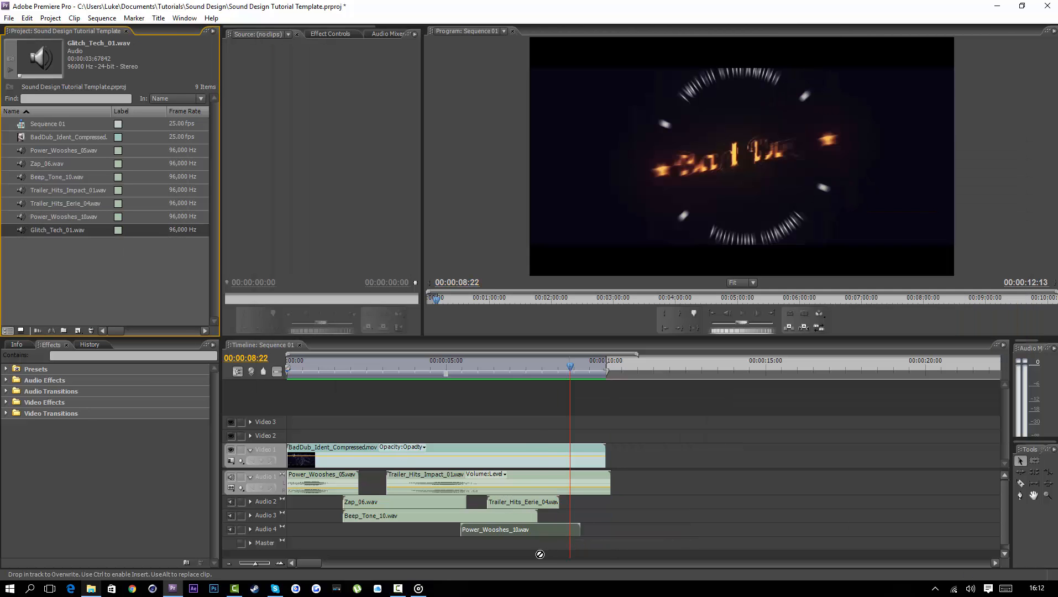
pyautogui.moveTo(546, 517); pyautogui.dragTo(573, 515)
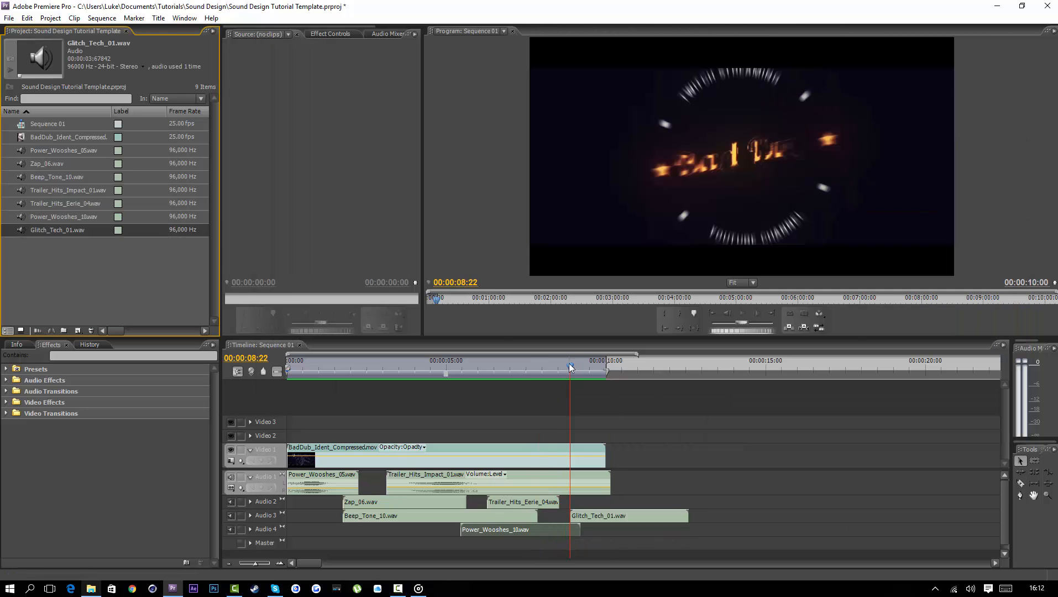
# - Split the Glitch_Tech_01 clip at 00:00:09:06 with the Razor tool and delete the portion after the cut
pyautogui.click(564, 369)
pyautogui.moveTo(566, 371); pyautogui.dragTo(581, 372)
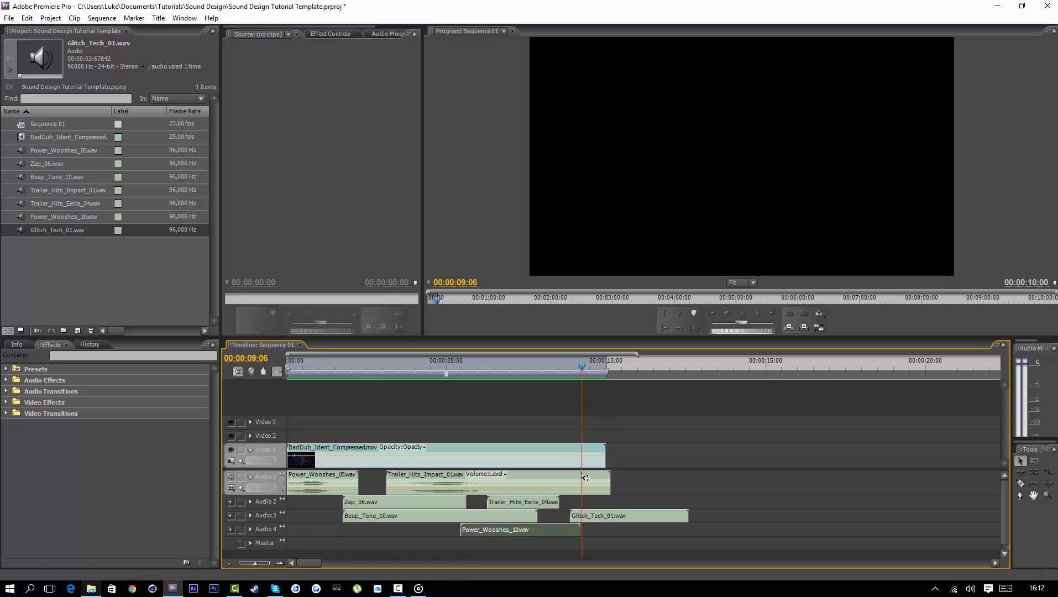
pyautogui.click(680, 515)
pyautogui.click(1021, 484)
pyautogui.click(586, 516)
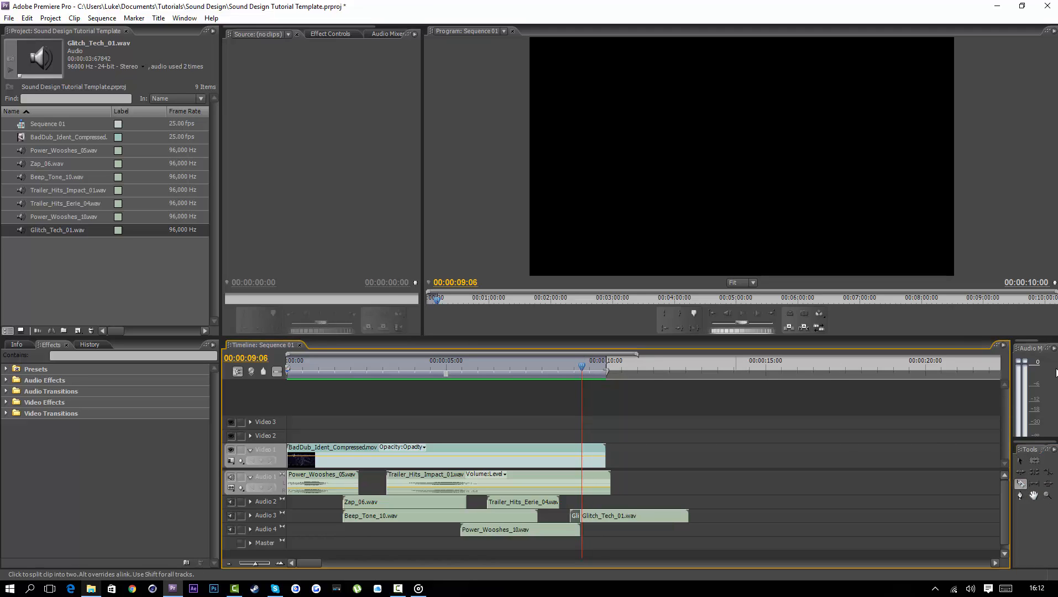
pyautogui.hotkey('ctrl', 'z')
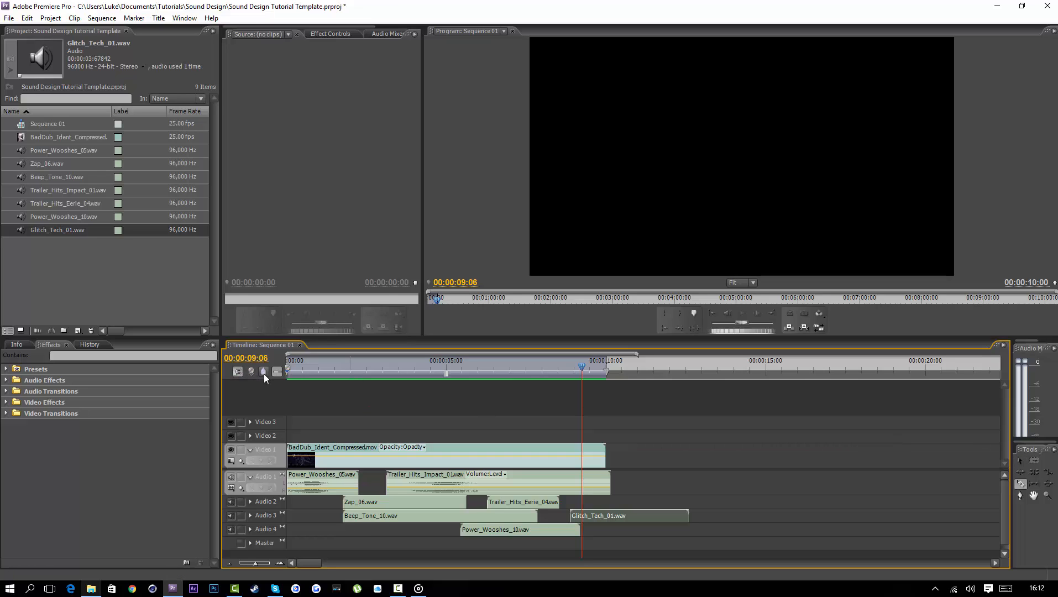
pyautogui.click(584, 515)
pyautogui.press('v')
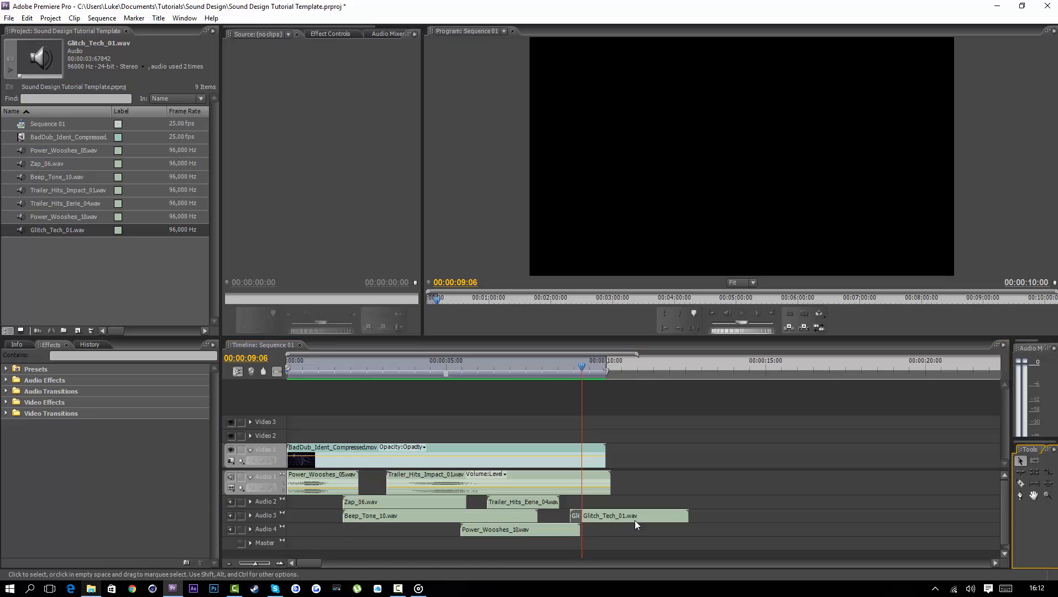
pyautogui.click(634, 521)
pyautogui.press('Delete')
# - Adjust the audio gain of the shortened Glitch_Tech_01 clip and play back the end of the sequence
pyautogui.rightClick(578, 513)
pyautogui.click(616, 418)
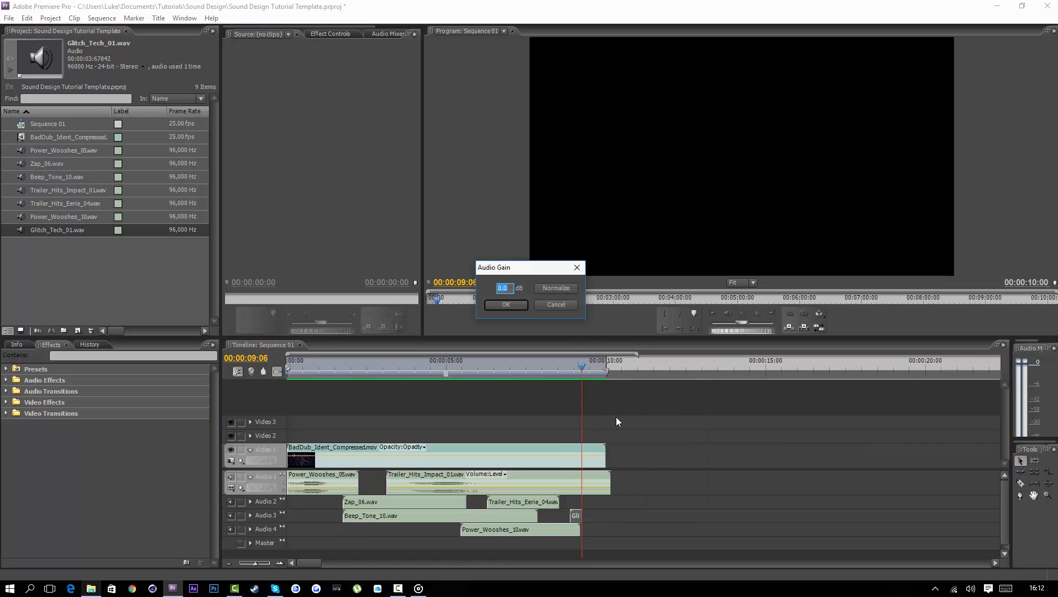
pyautogui.write('5')
pyautogui.press('Return')
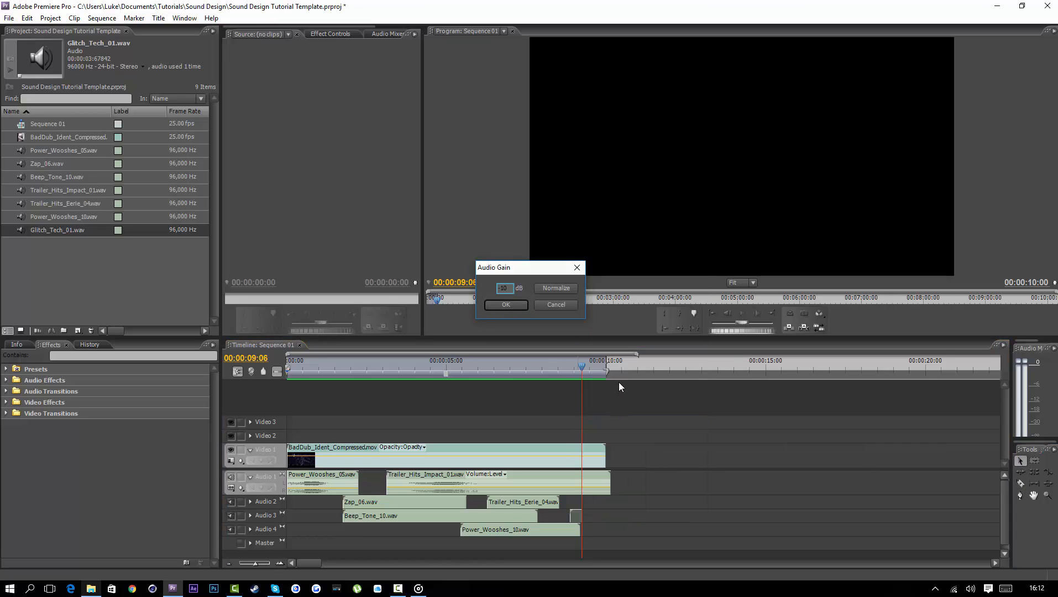
pyautogui.click(561, 367)
pyautogui.press('space')
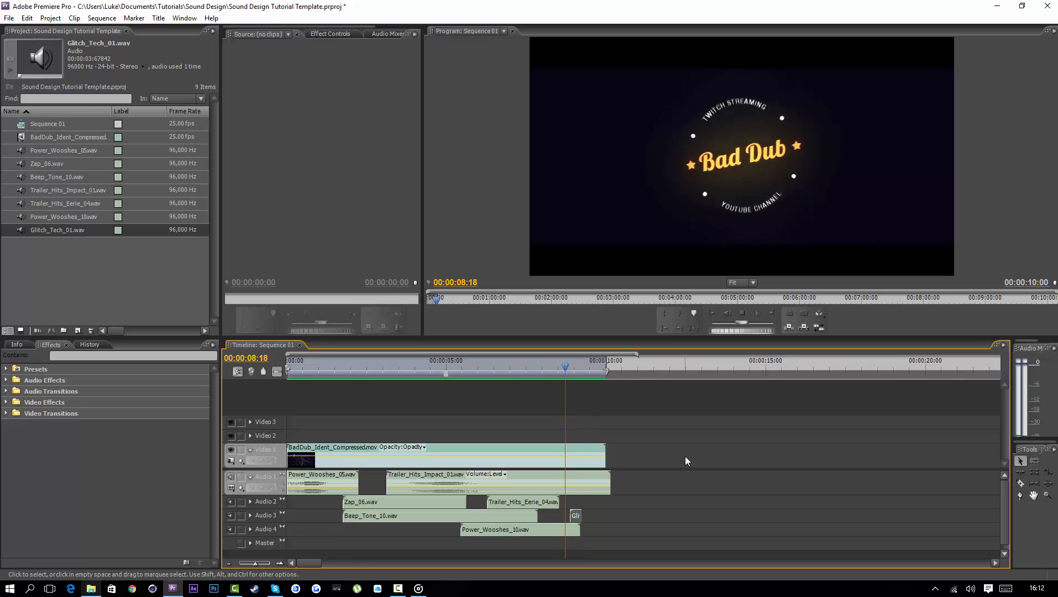
pyautogui.press('space')
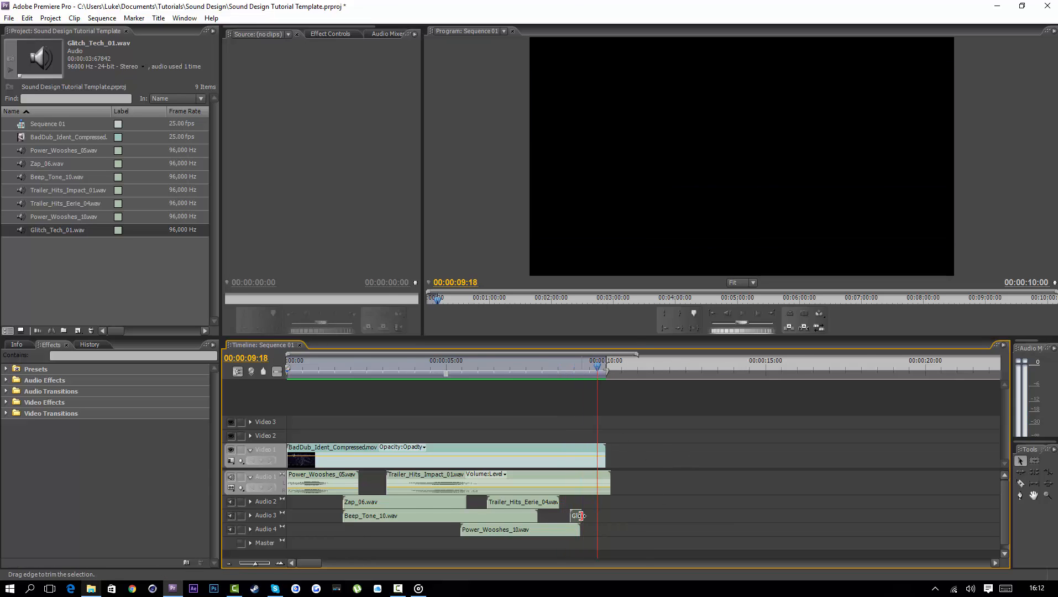
# - Move the Glitch_Tech_01 clip earlier on Audio 3 to start at about 00:00:08:17, checking the timing with playback
pyautogui.press('=')
pyautogui.click(563, 366)
pyautogui.press('space')
pyautogui.moveTo(599, 517); pyautogui.dragTo(587, 518)
pyautogui.click(552, 361)
pyautogui.press('space')
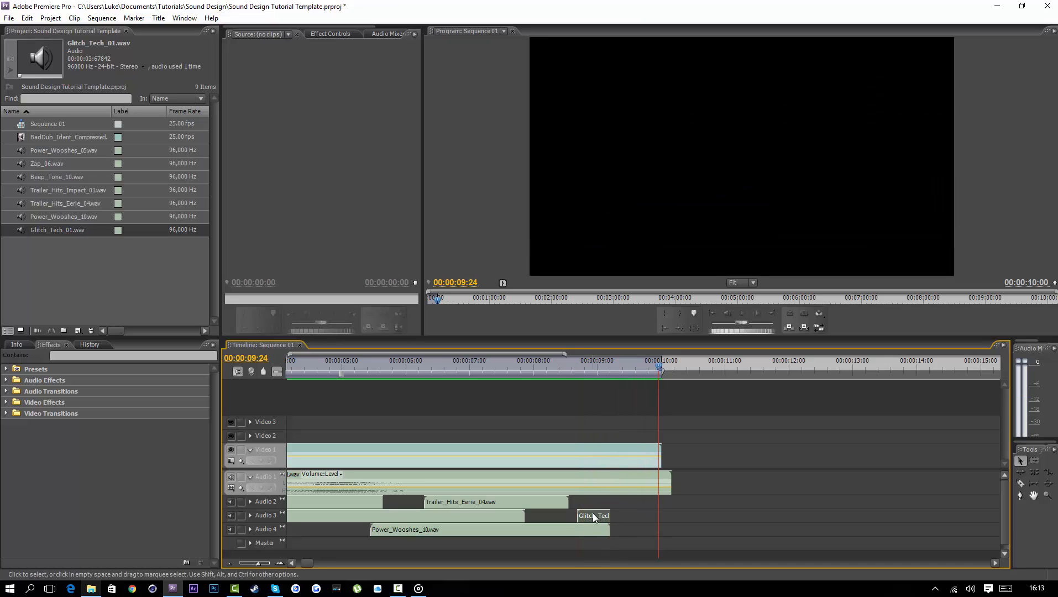
# - Switch to File Explorer and open the VELOCITY > Epic_Swishes folder of the MotionPulse sound library
pyautogui.click(91, 588)
pyautogui.click(270, 70)
pyautogui.click(271, 71)
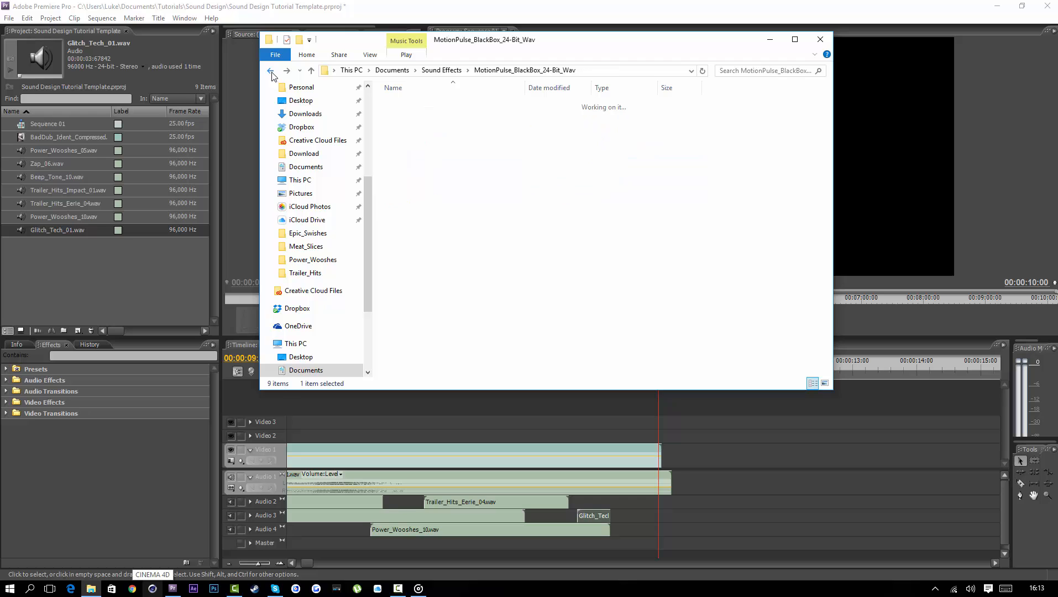
pyautogui.doubleClick(420, 163)
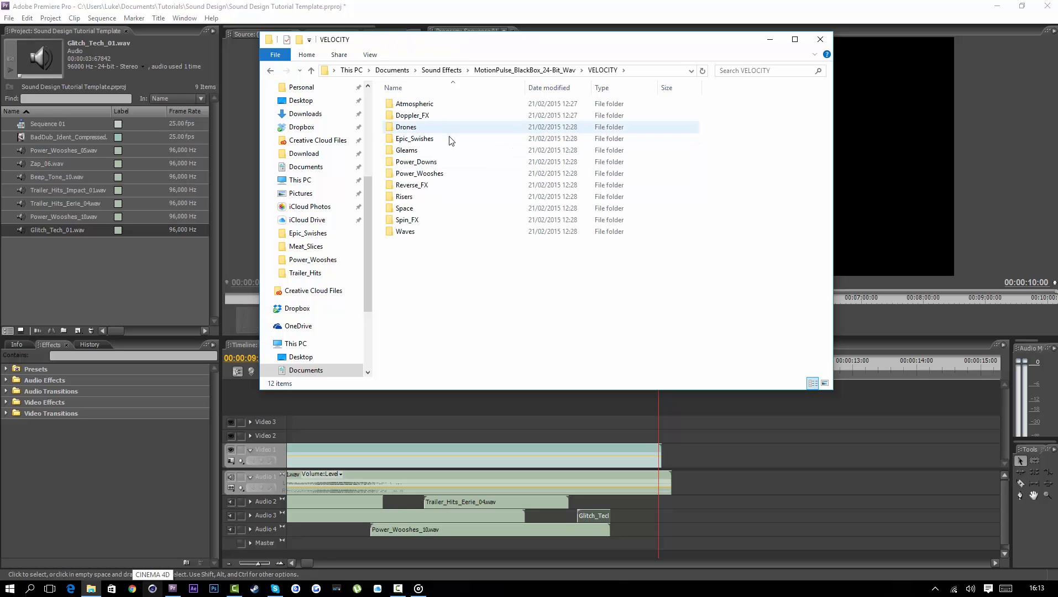
pyautogui.doubleClick(448, 140)
# - Audition sounds in the Epic_Swishes folder and add Epic_Swishes_09.wav to Audio 2 of the Premiere Pro timeline after Trailer_Hits_Eerie_04
pyautogui.doubleClick(441, 235)
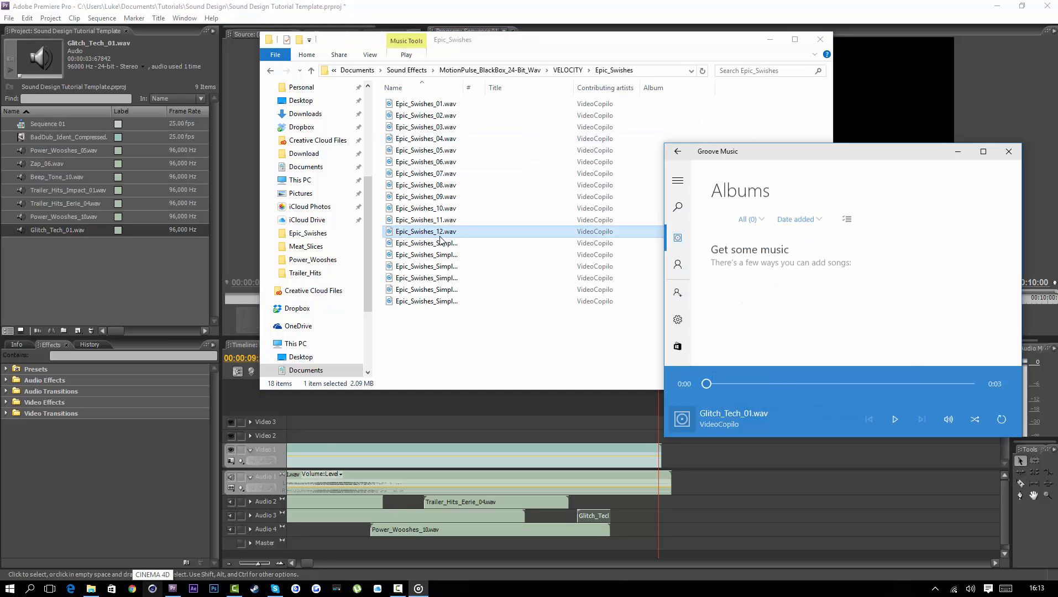
pyautogui.click(434, 199)
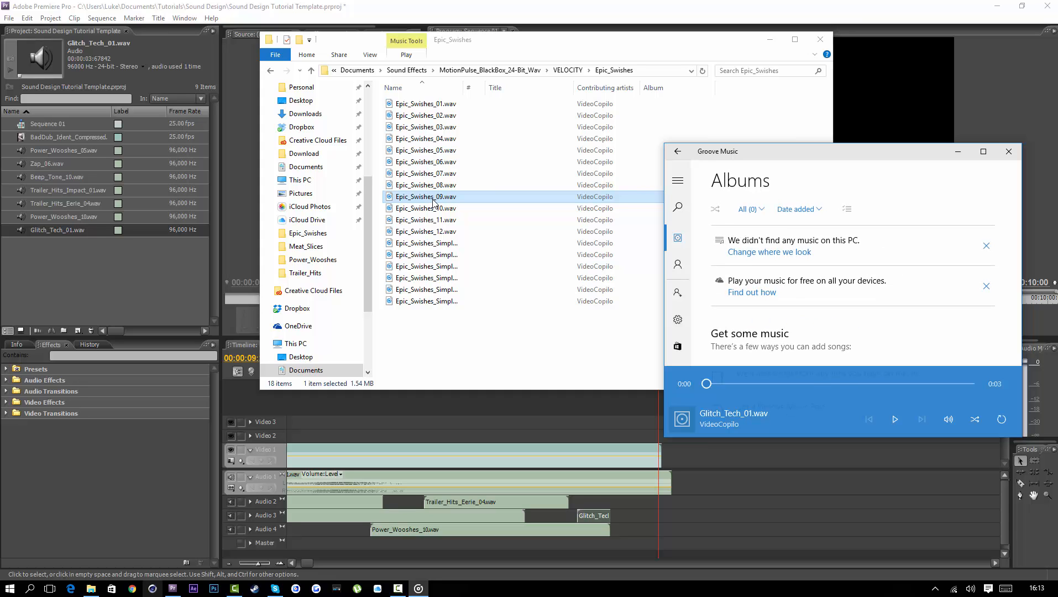
pyautogui.moveTo(428, 200); pyautogui.dragTo(573, 501)
# - Move the Epic_Swishes_09 clip to a new Audio 5 track starting at about 00:00:07:18 and play back the result
pyautogui.moveTo(548, 369)
pyautogui.mouseDown()
pyautogui.moveTo(551, 381)
pyautogui.moveTo(567, 376)
pyautogui.mouseUp()
pyautogui.press('space')
pyautogui.moveTo(617, 502); pyautogui.dragTo(559, 549)
pyautogui.click(501, 360)
pyautogui.press('space')
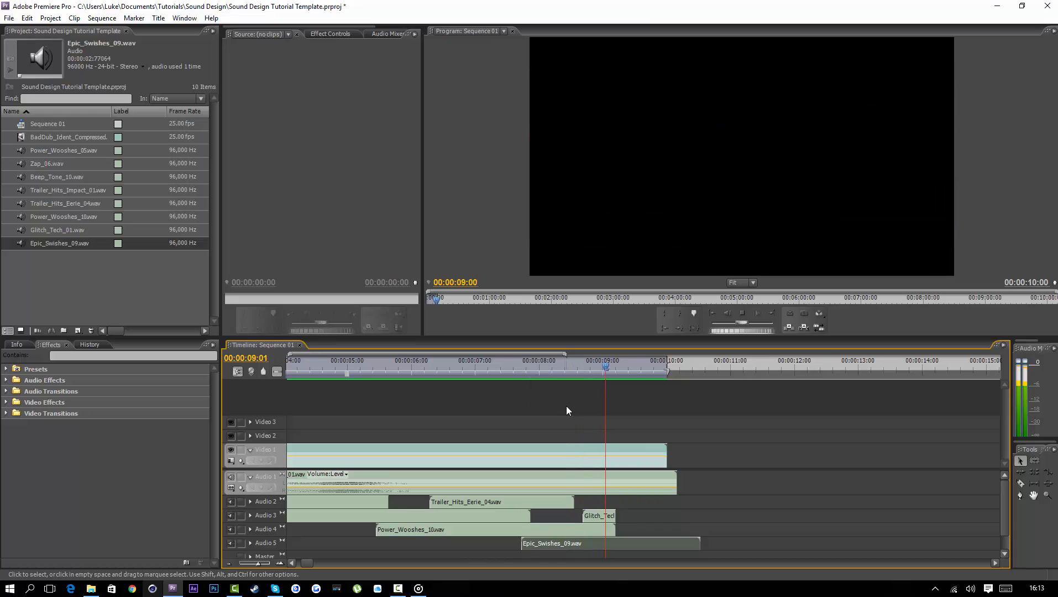
# - Adjust the audio gain of the Epic_Swishes_09 clip and replay the ending from 00:00:07:16
pyautogui.rightClick(563, 547)
pyautogui.click(611, 395)
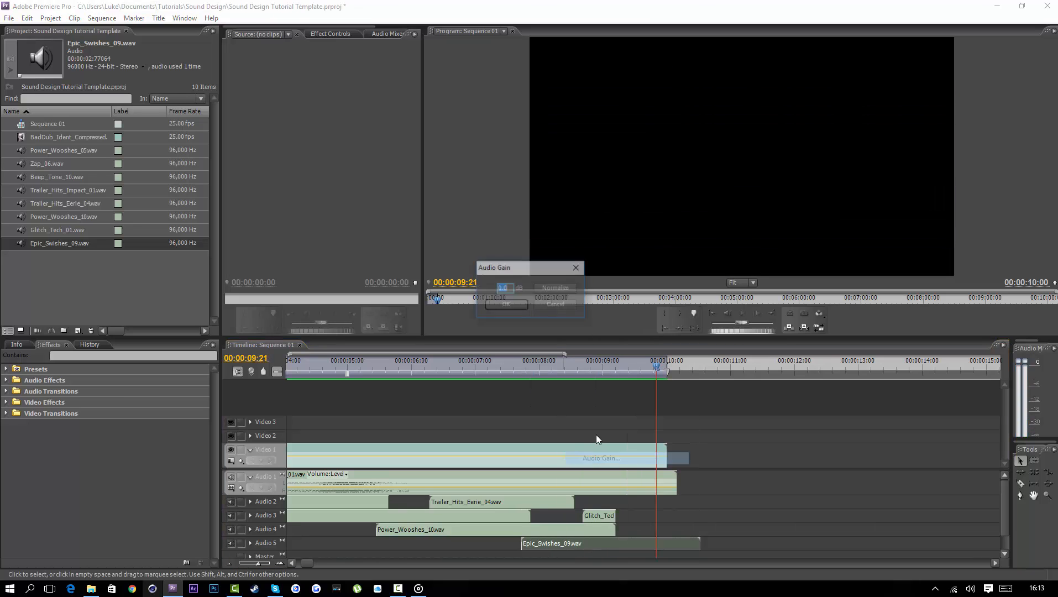
pyautogui.press('Return')
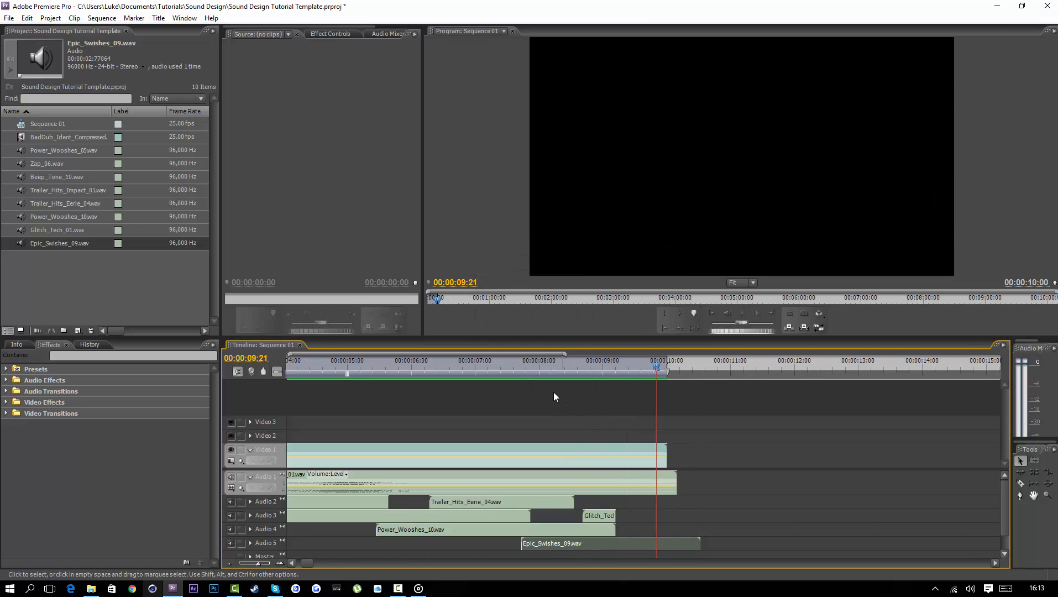
pyautogui.click(515, 366)
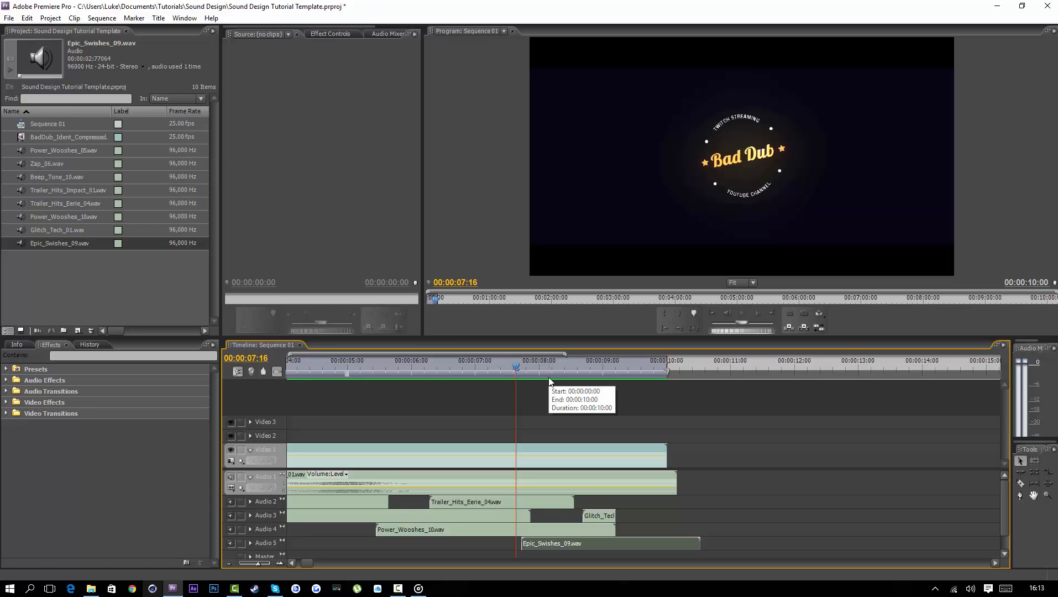
pyautogui.press('space')
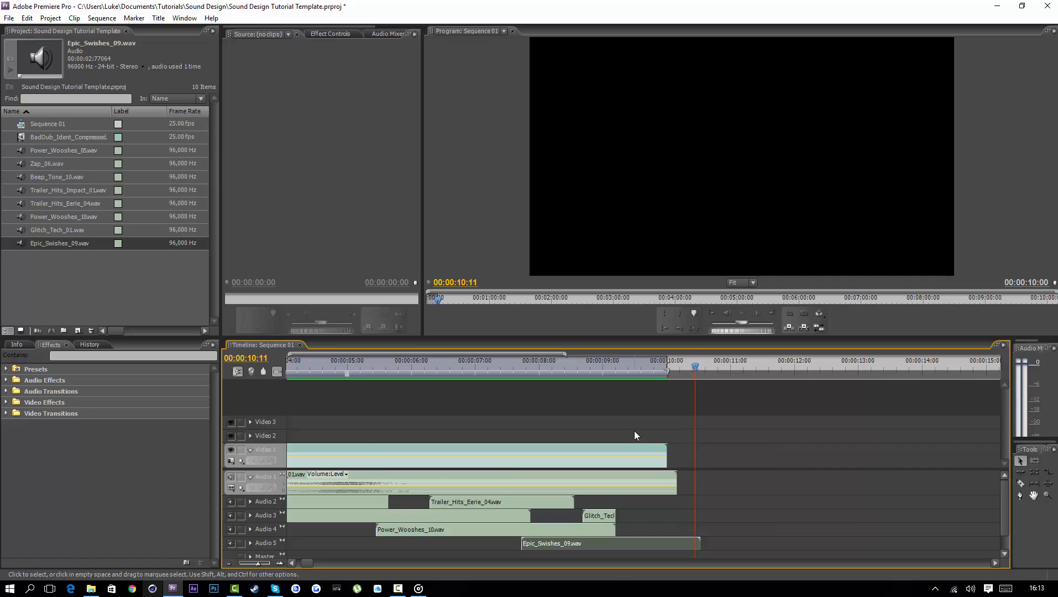
# - Play the full sequence from the start to review the layered sound effects, and return the playhead to 00:00:00:00
pyautogui.press('-')
pyautogui.press('-')
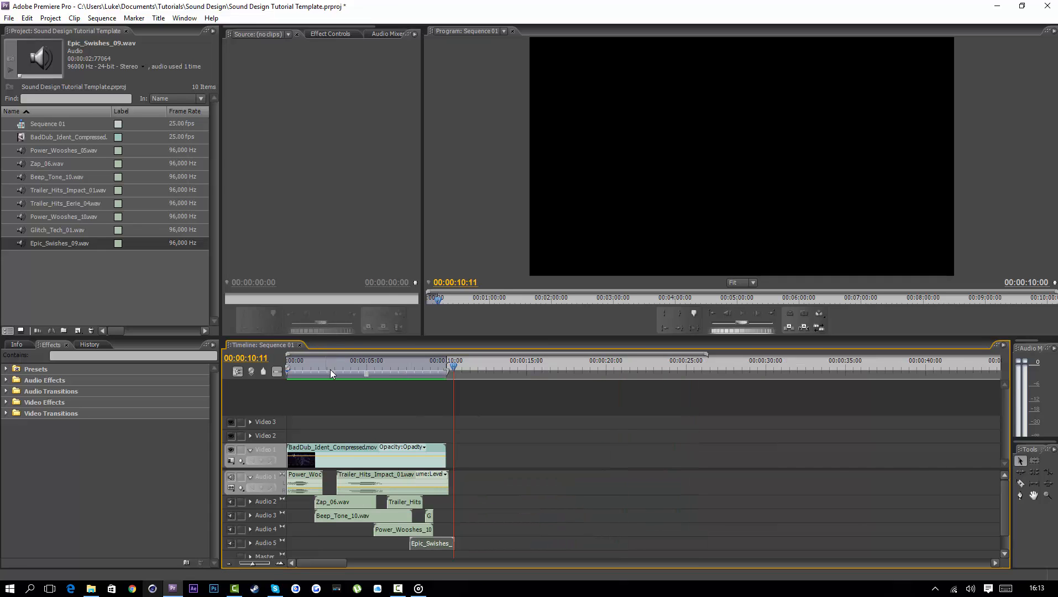
pyautogui.moveTo(322, 369); pyautogui.dragTo(264, 375)
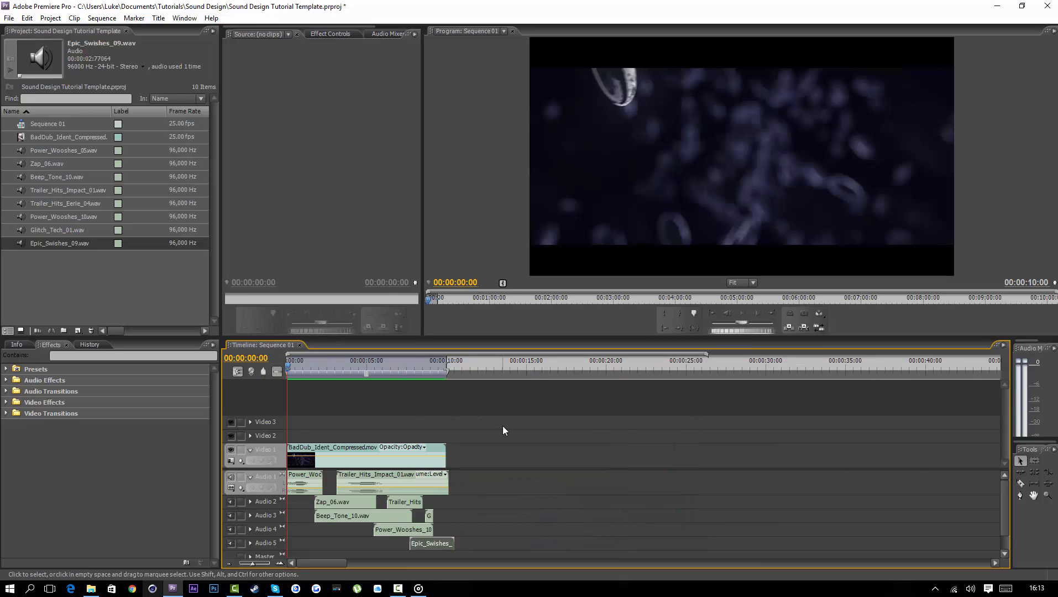
pyautogui.press('space')
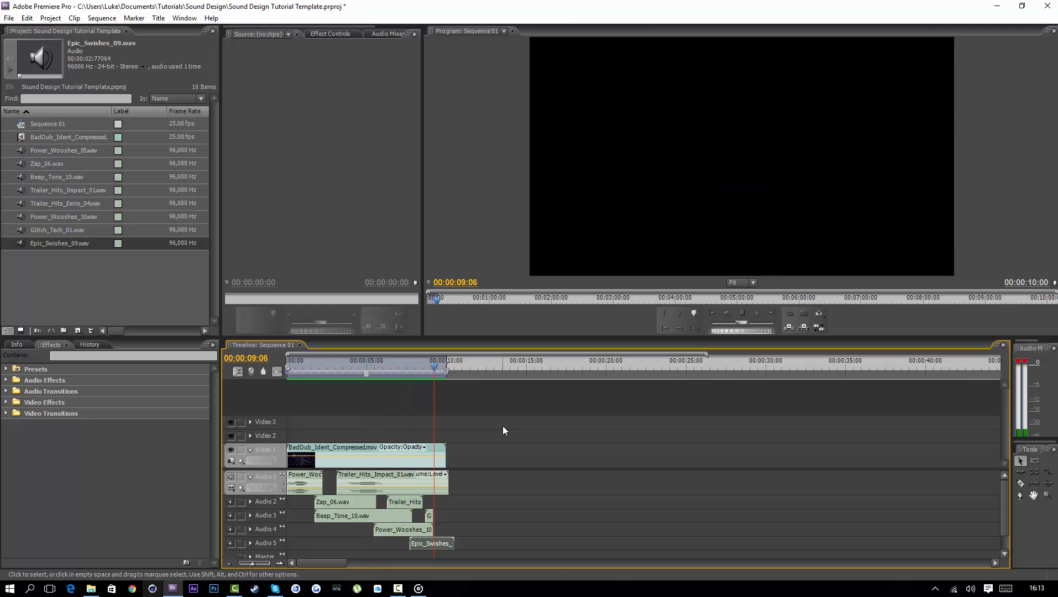
pyautogui.press('Home')
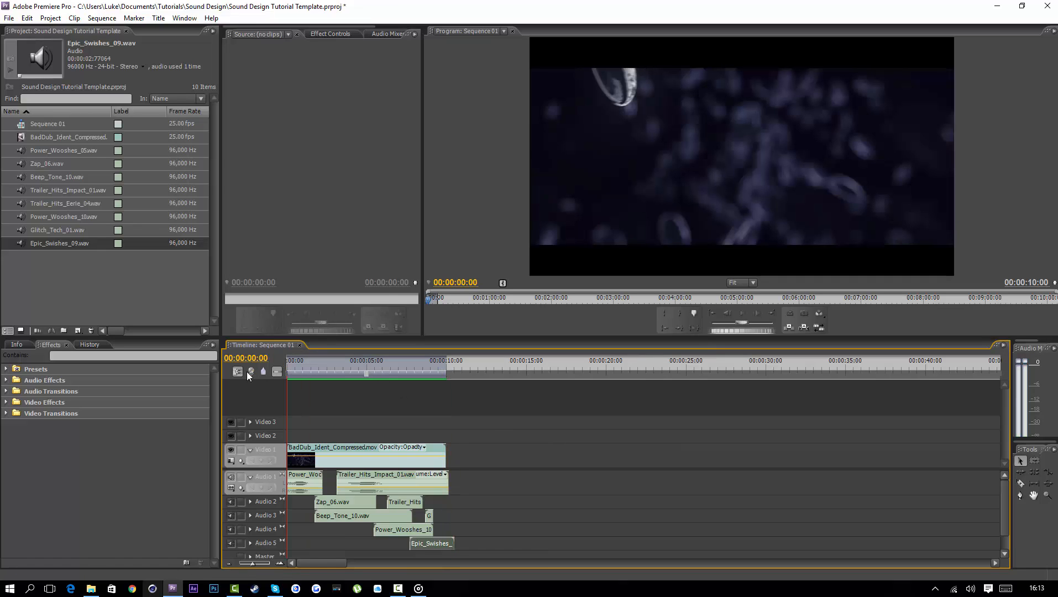
pyautogui.press('=')
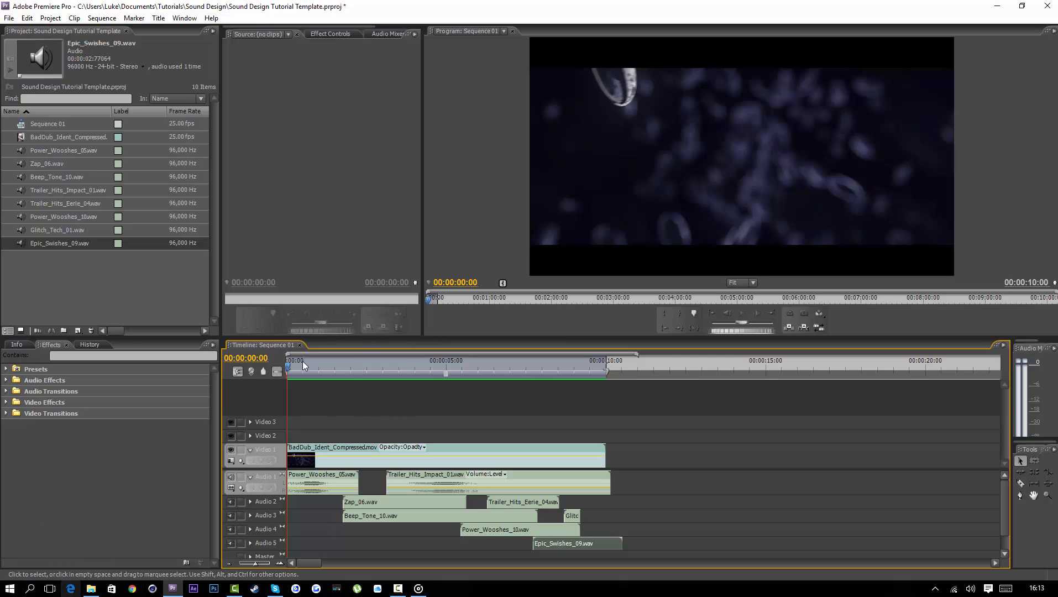
pyautogui.click(90, 590)
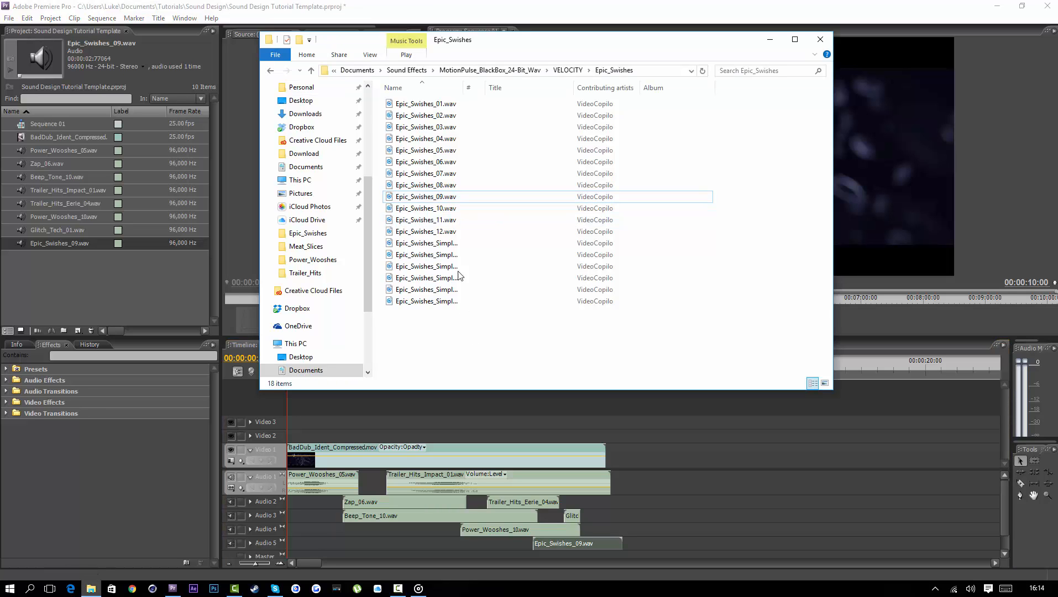
pyautogui.click(570, 460)
pyautogui.moveTo(291, 364); pyautogui.dragTo(374, 374)
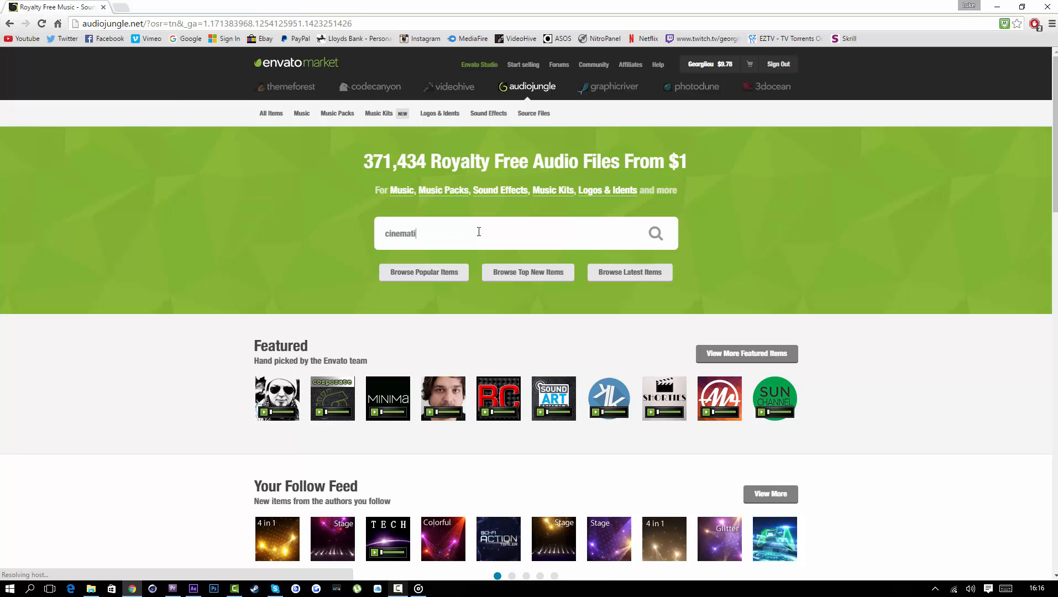
# - Search AudioJungle for "cinematic atmospheric"
pyautogui.write('c atr')
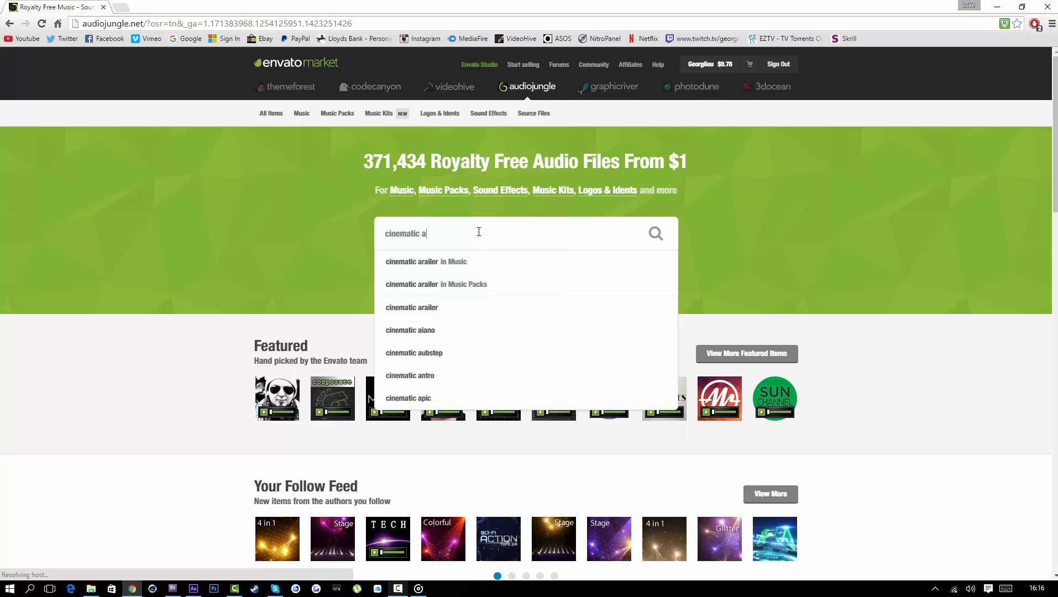
pyautogui.write('m')
pyautogui.press('Down')
pyautogui.press('Down')
pyautogui.press('Return')
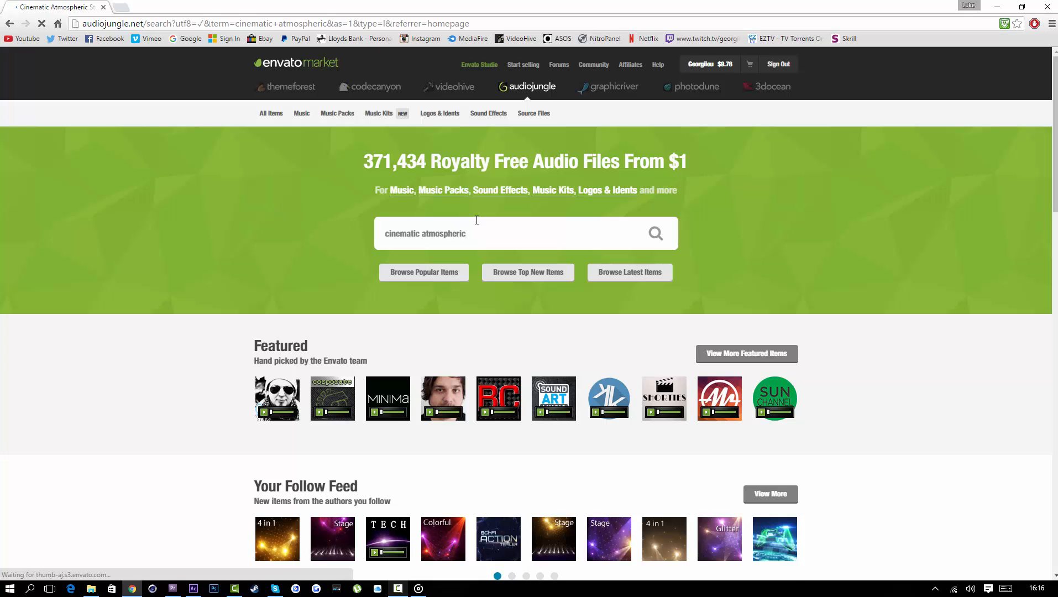
# - Filter the cinematic atmospheric search results to the Logos & Idents category
pyautogui.scroll(-1, 849, 266)
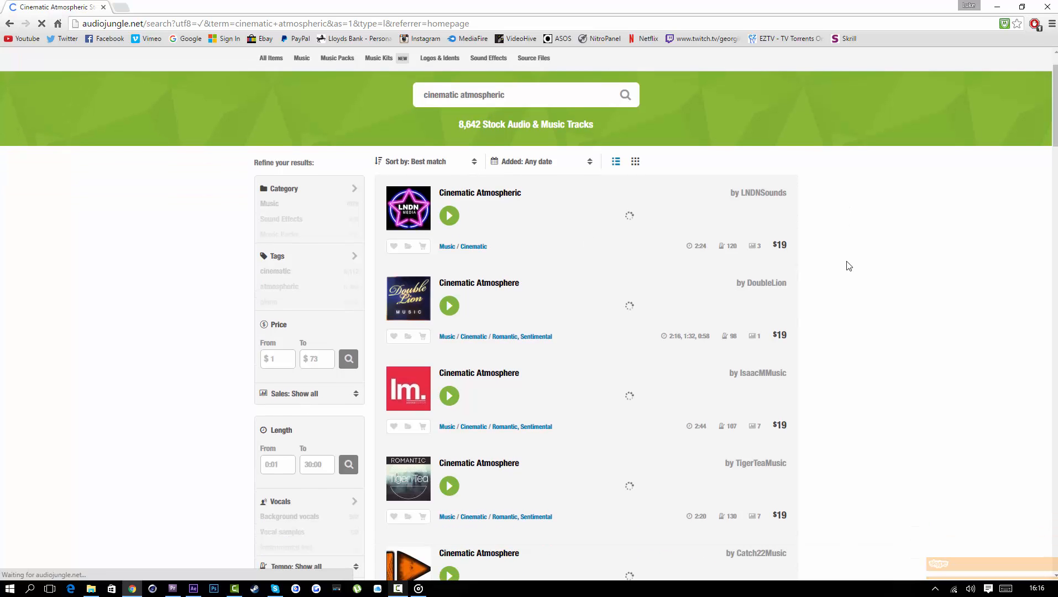
pyautogui.scroll(-1, 849, 266)
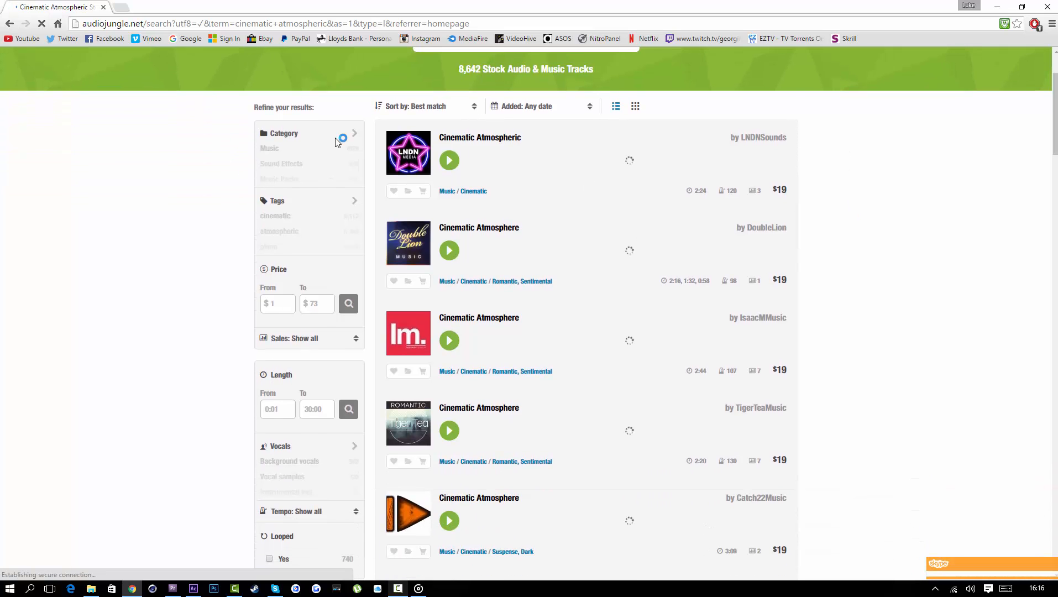
pyautogui.click(304, 158)
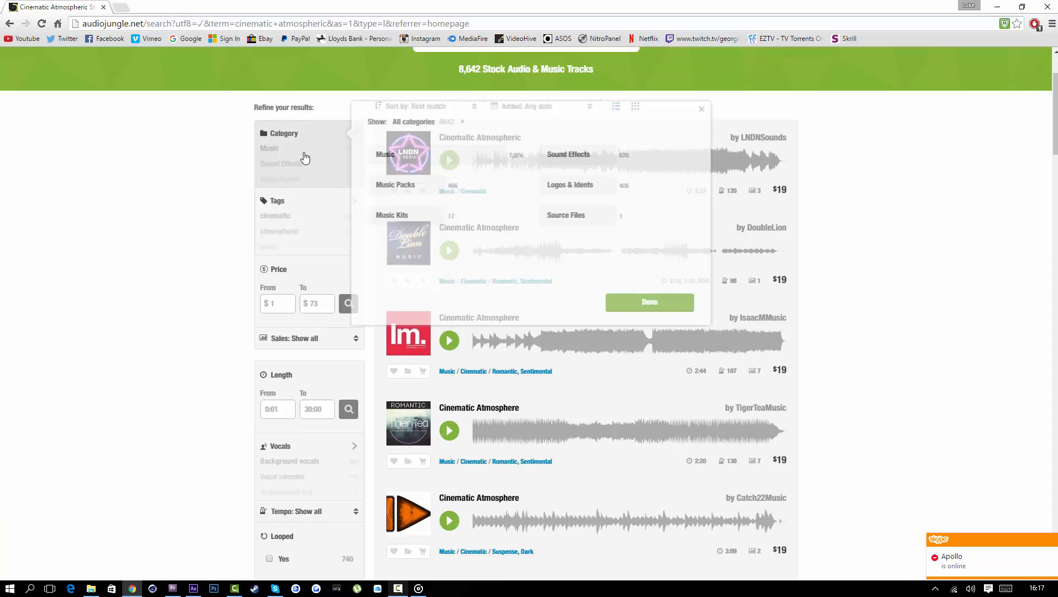
pyautogui.click(603, 187)
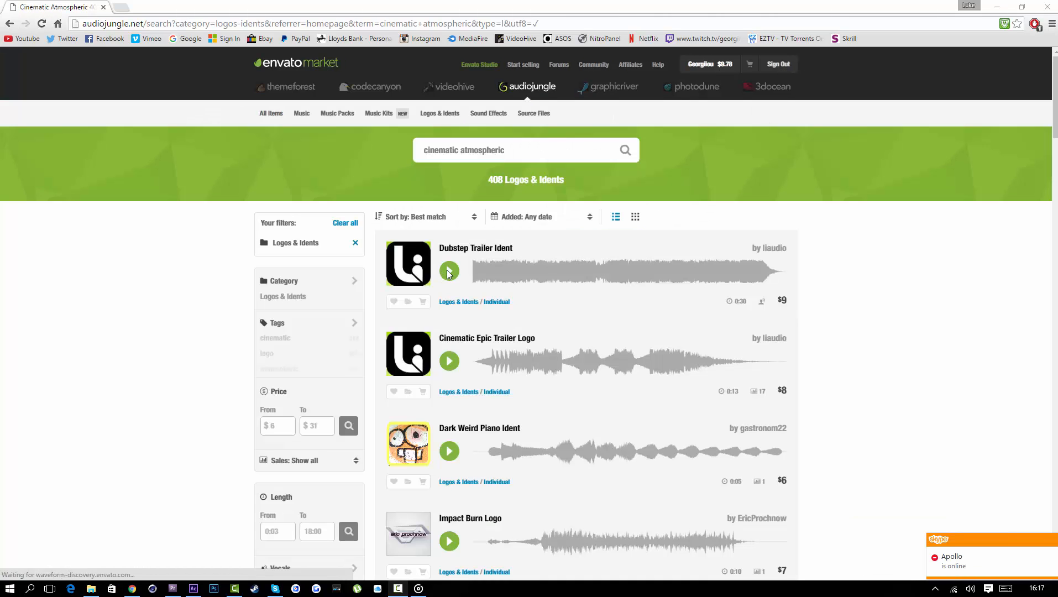
# - Browse the filtered results and preview tracks such as Cinematic Epic Trailer Logo, Impact Burn Logo and Cinematic Logo 5
pyautogui.scroll(-1, 451, 326)
pyautogui.click(451, 313)
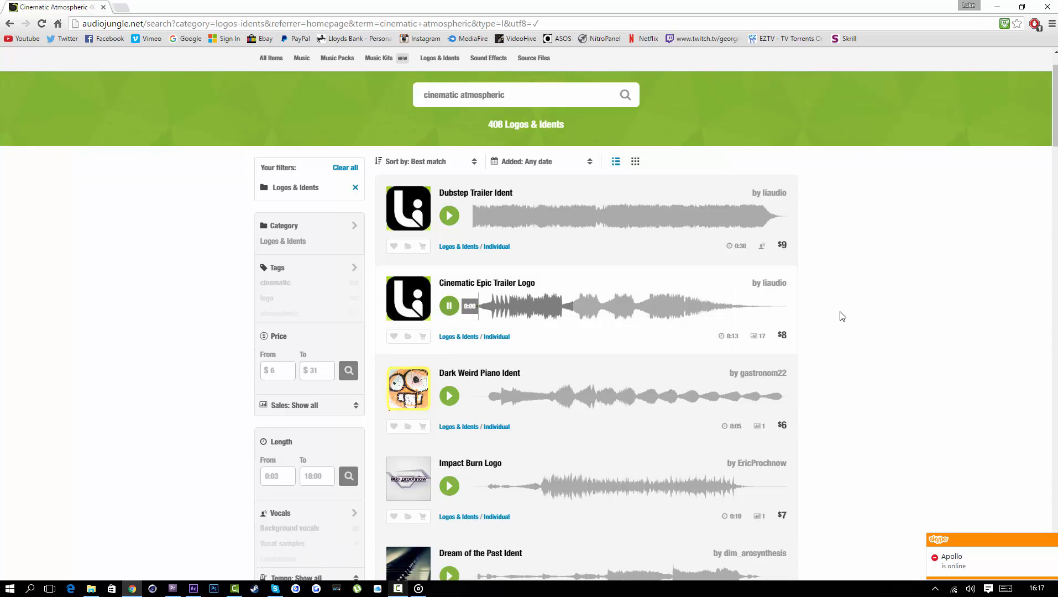
pyautogui.scroll(-1, 451, 299)
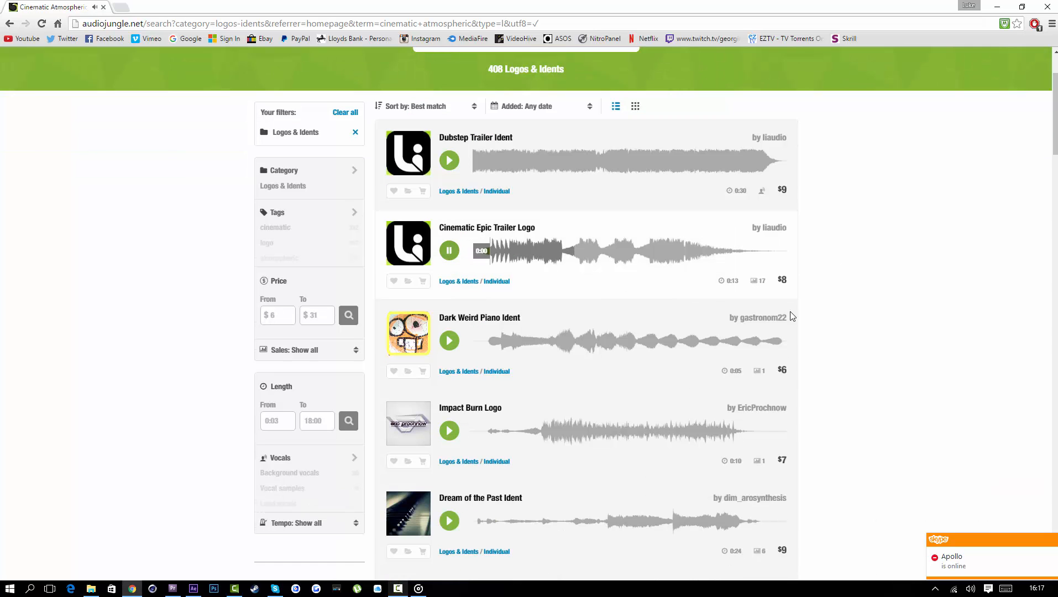
pyautogui.scroll(-3, 453, 255)
pyautogui.click(450, 265)
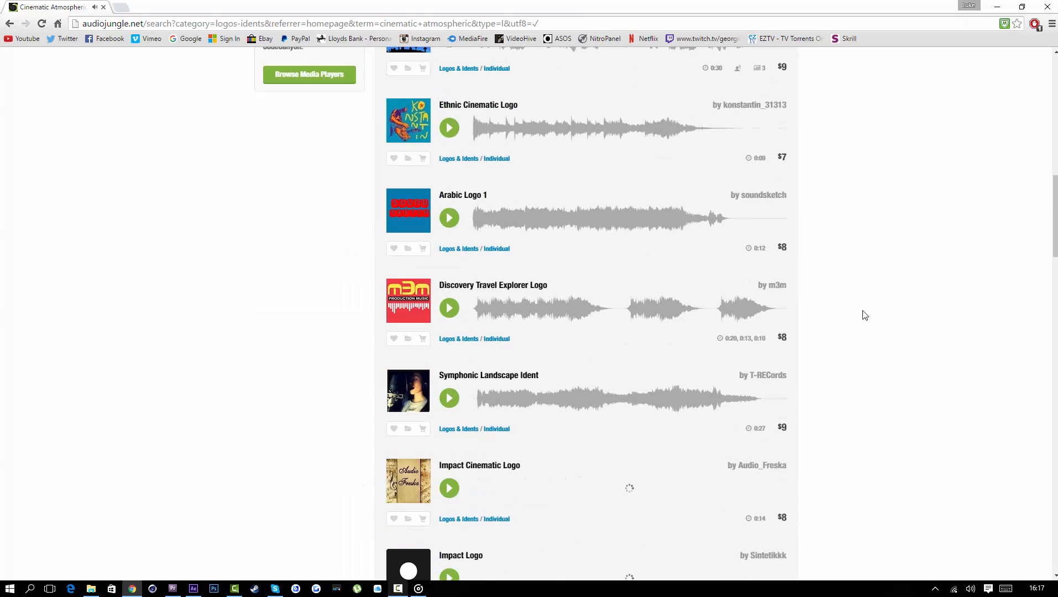
pyautogui.scroll(7, 866, 316)
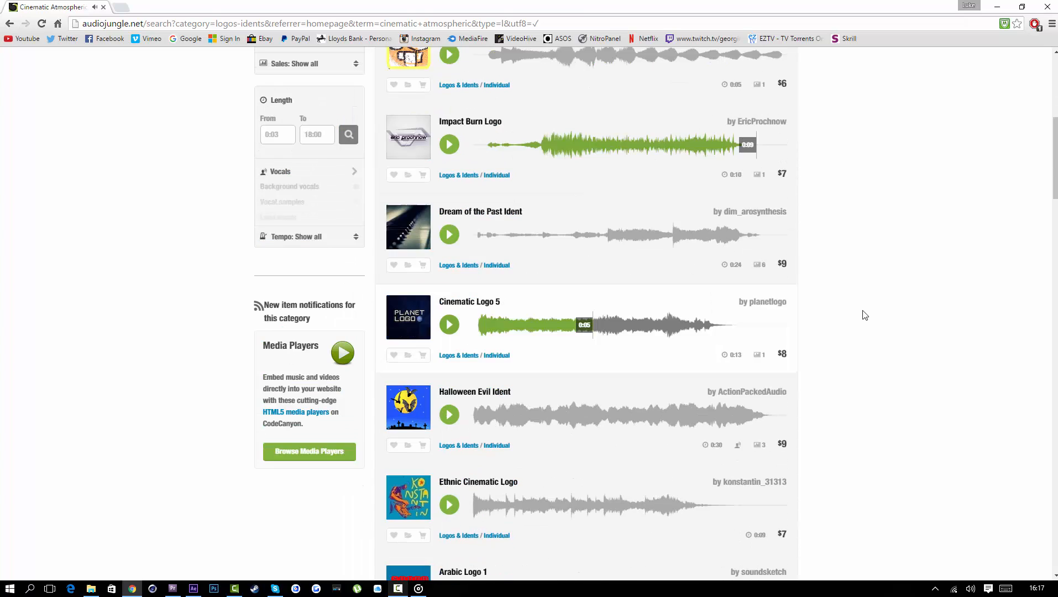
pyautogui.scroll(7, 865, 316)
pyautogui.doubleClick(481, 150)
pyautogui.scroll(-8, 896, 310)
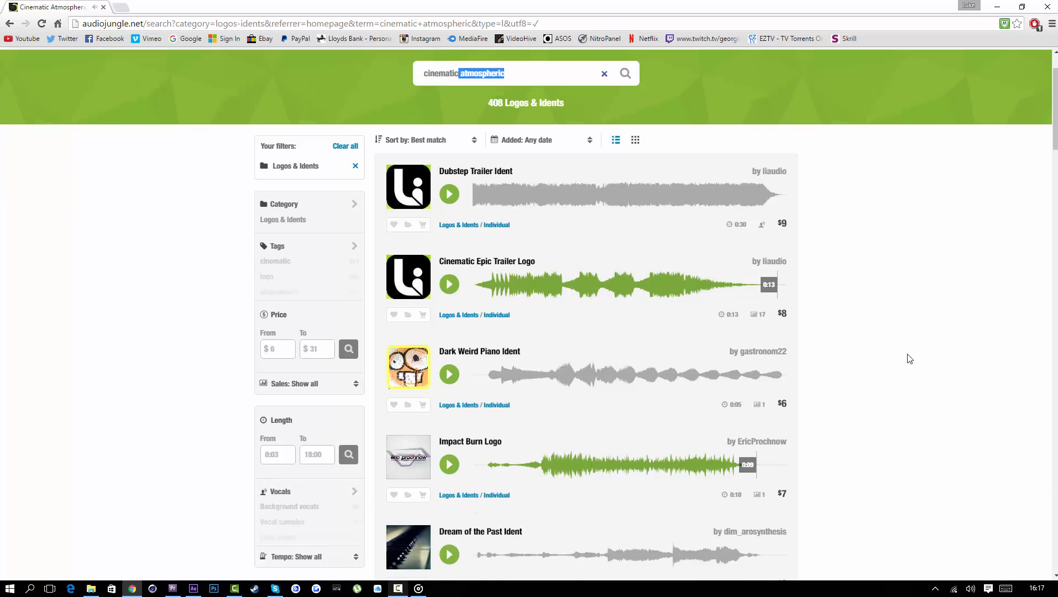
# - Switch to Premiere Pro and replay the opening of the sequence
pyautogui.click(172, 588)
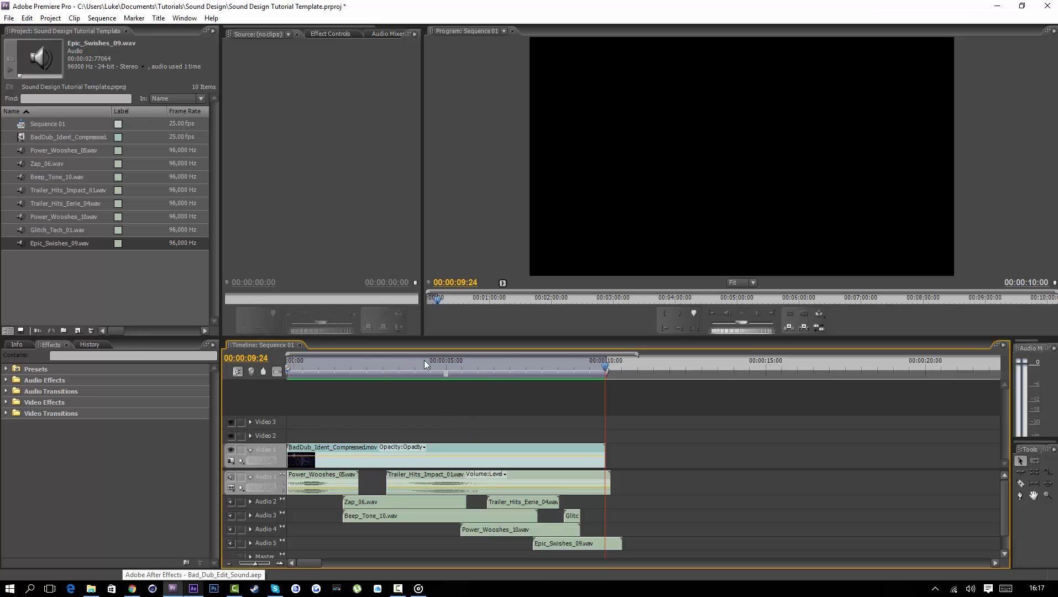
pyautogui.press('space')
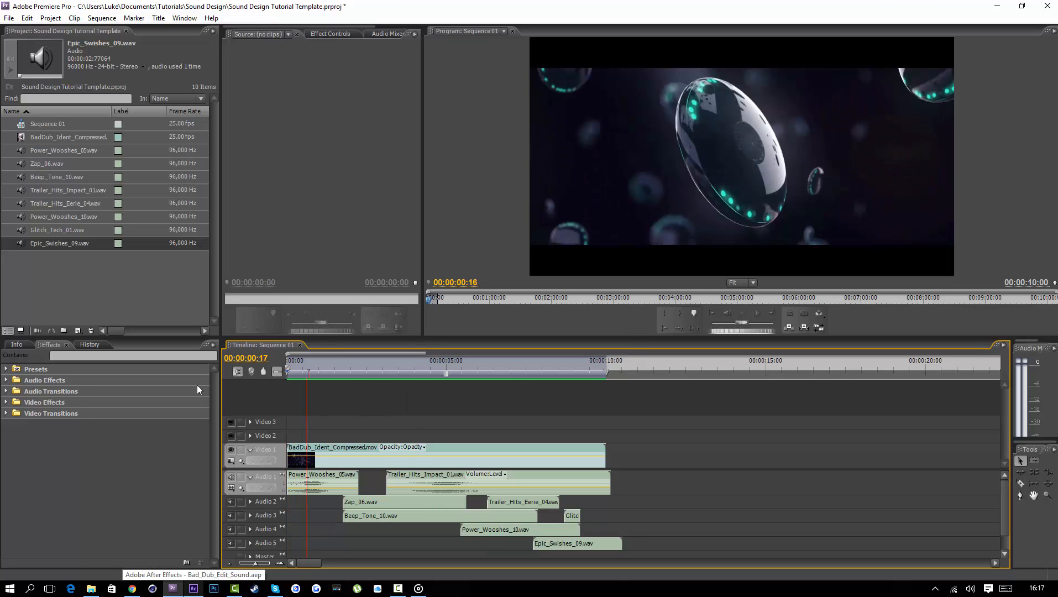
# - Switch to File Explorer and open the Drones folder inside VELOCITY in the MotionPulse_BlackBox_24-Bit_Wav library
pyautogui.click(91, 588)
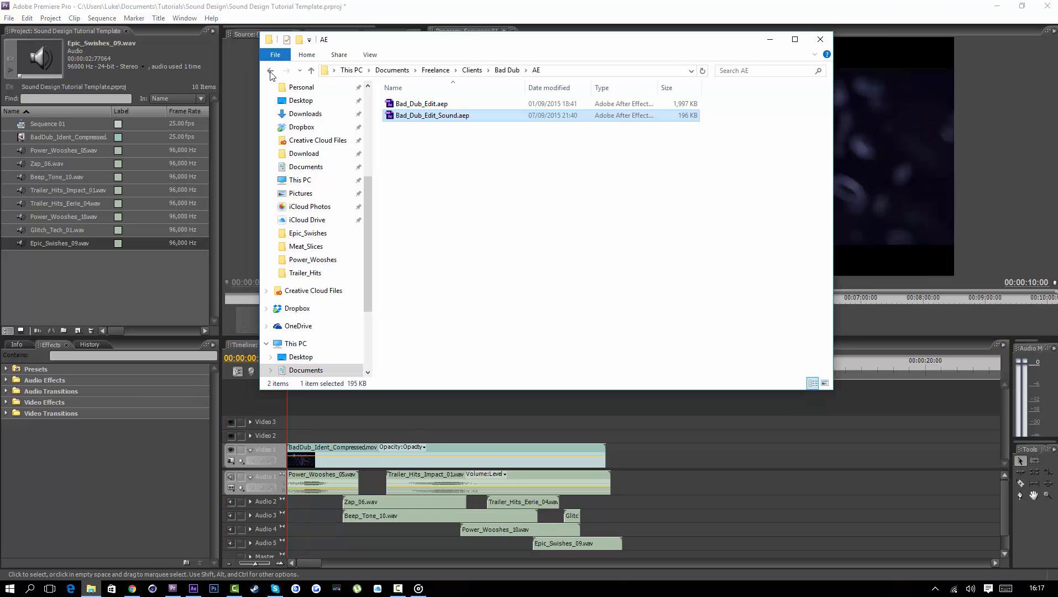
pyautogui.hotkey('alt', 'Up')
pyautogui.scroll(5, 337, 238)
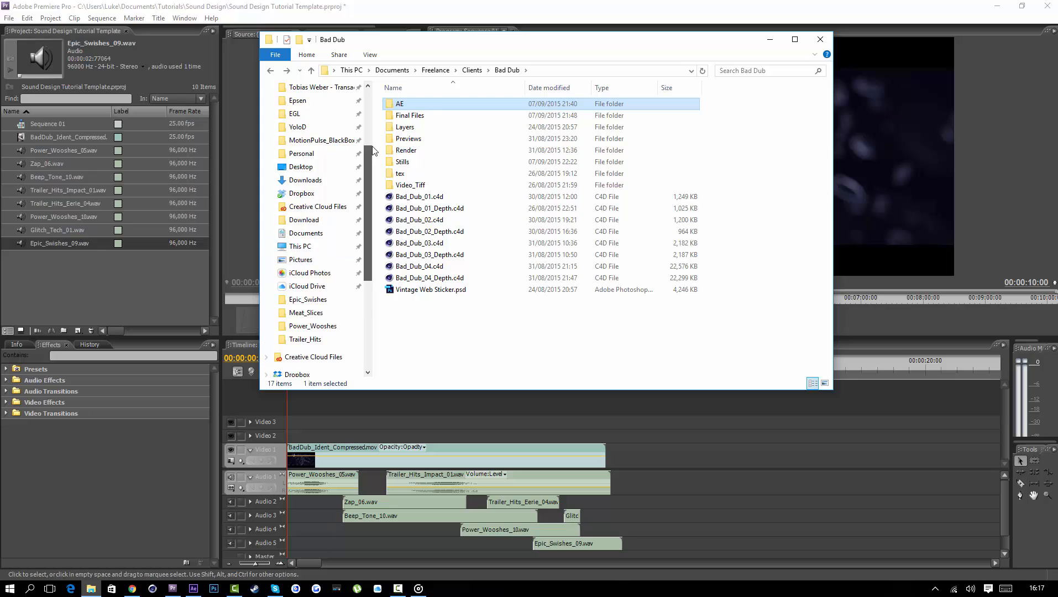
pyautogui.click(322, 264)
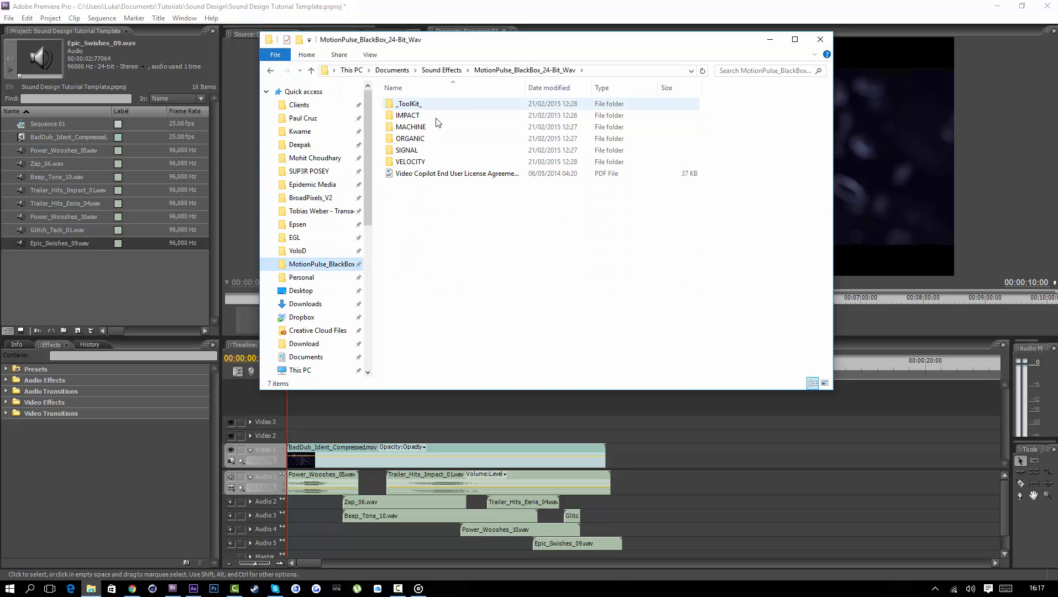
pyautogui.doubleClick(432, 162)
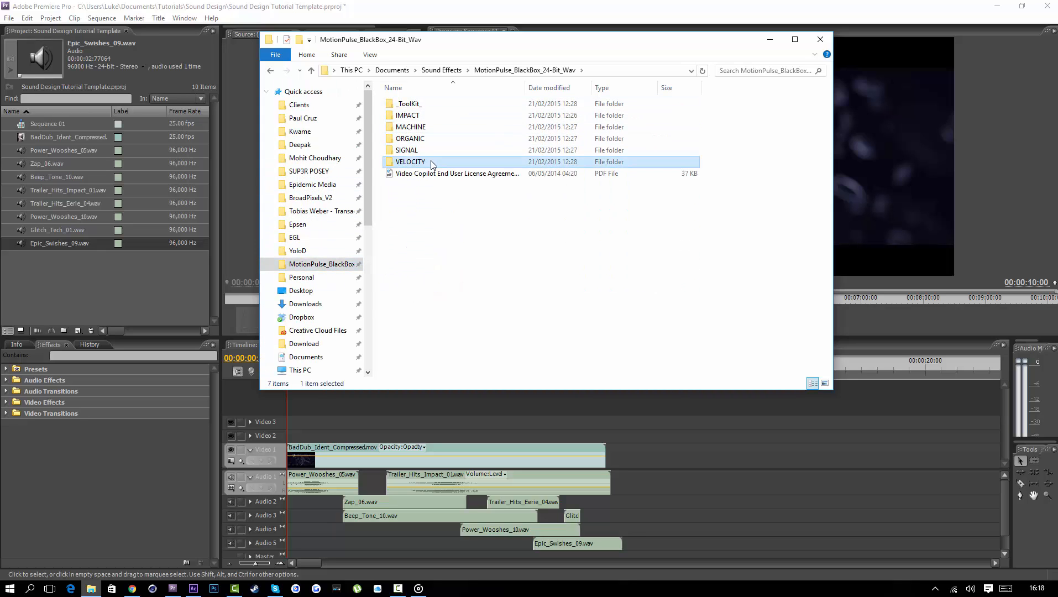
pyautogui.doubleClick(436, 127)
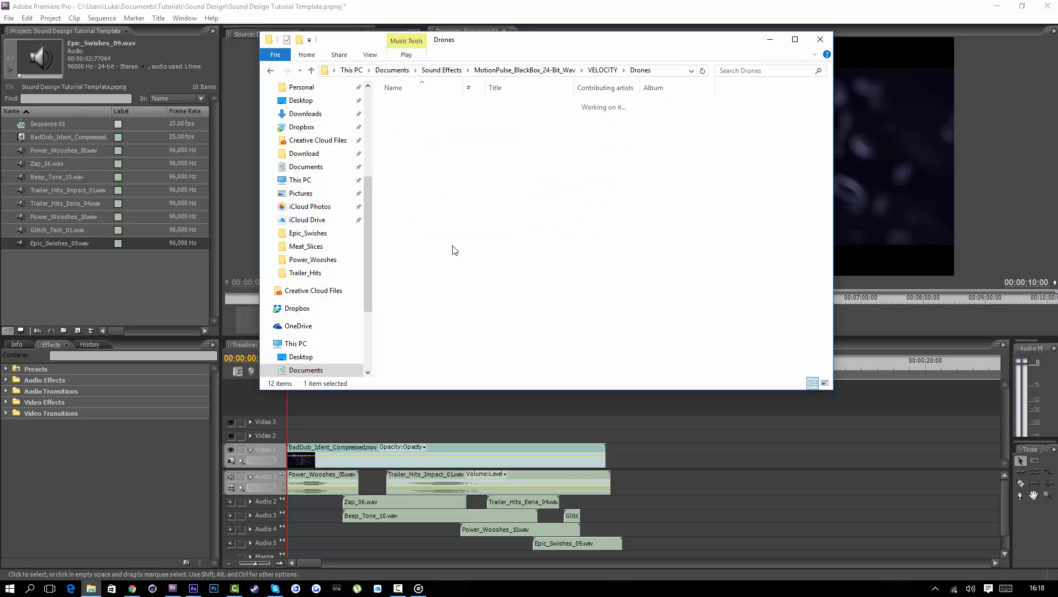
# - Audition Drones_01.wav and import it into the Premiere Pro project
pyautogui.click(420, 209)
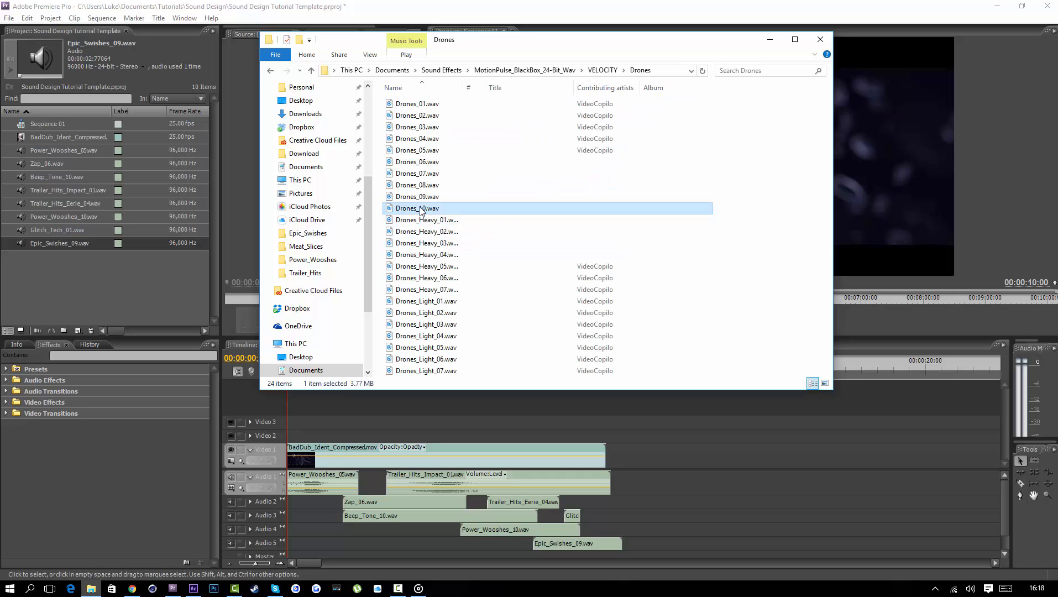
pyautogui.doubleClick(411, 104)
pyautogui.moveTo(411, 104); pyautogui.dragTo(107, 279)
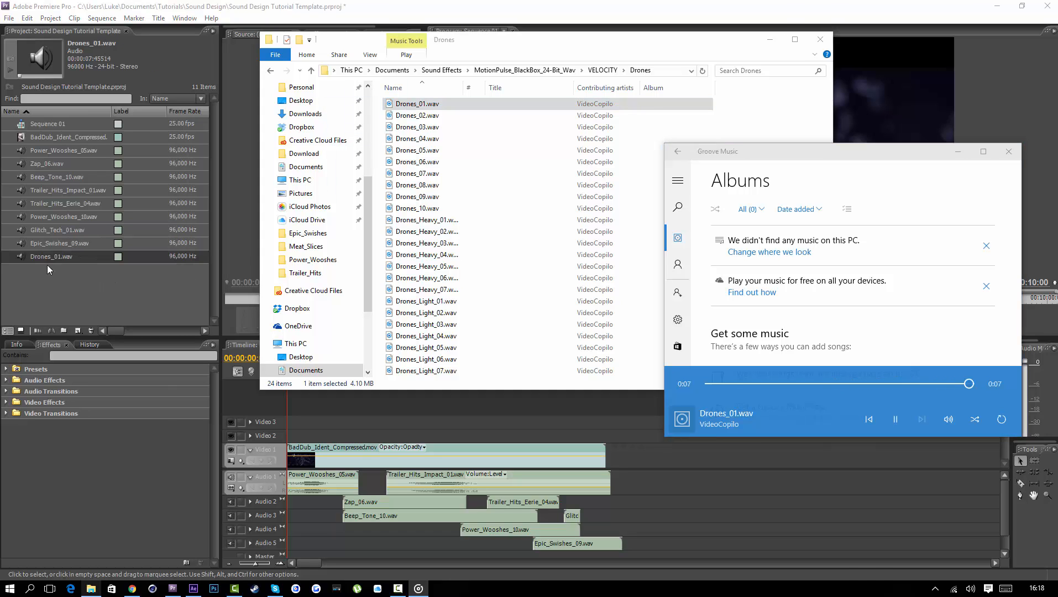
pyautogui.click(47, 264)
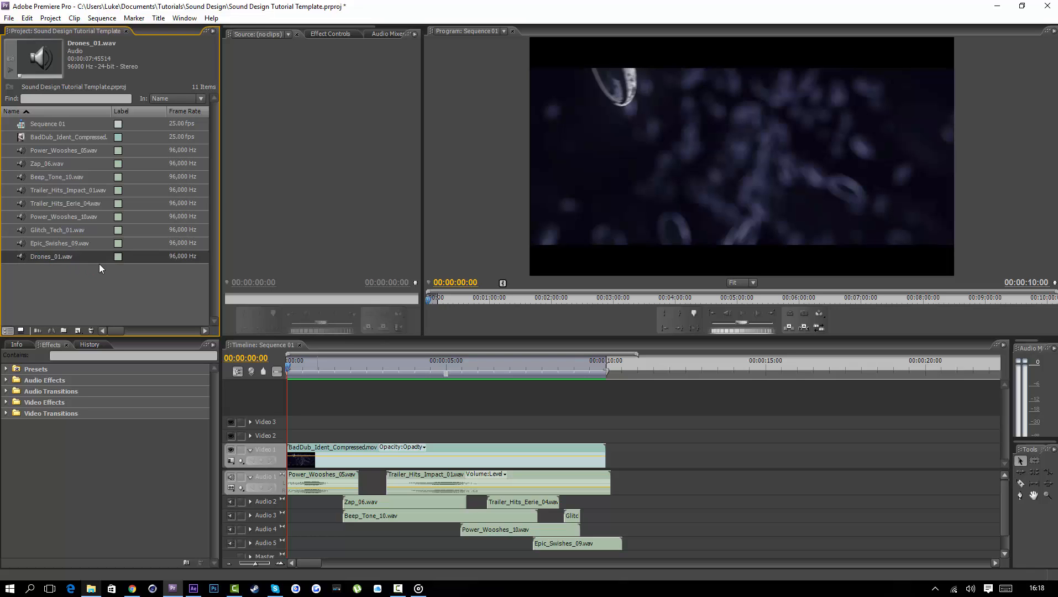
# - Place Drones_01.wav on Audio 4 from 00:00:00:00, ending where Power_Wooshes_10 starts, and play the full sequence
pyautogui.moveTo(324, 527); pyautogui.dragTo(290, 545)
pyautogui.moveTo(291, 363); pyautogui.dragTo(288, 366)
pyautogui.moveTo(523, 543); pyautogui.dragTo(428, 532)
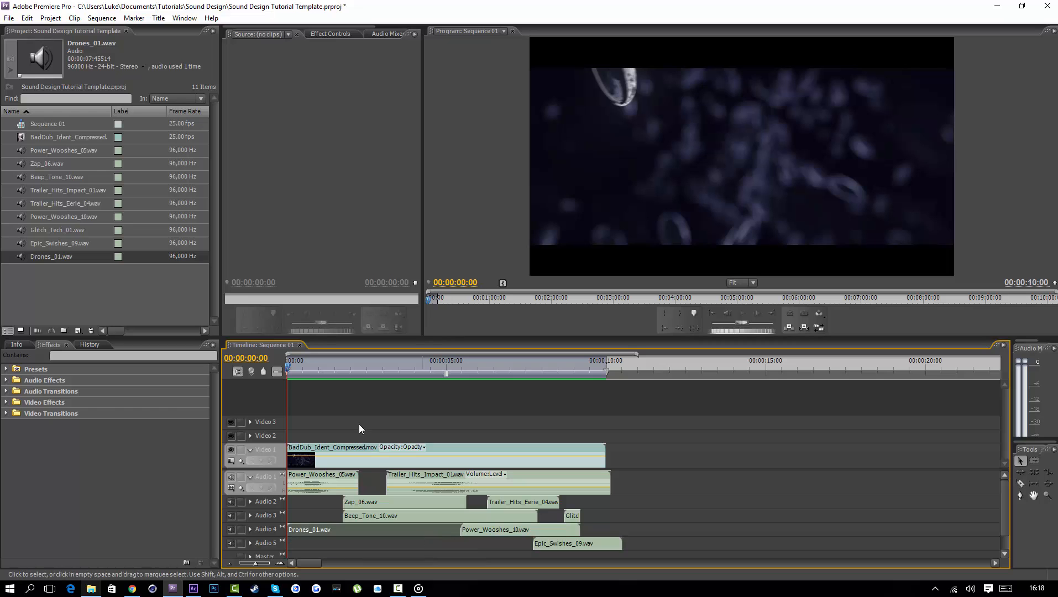
pyautogui.press('space')
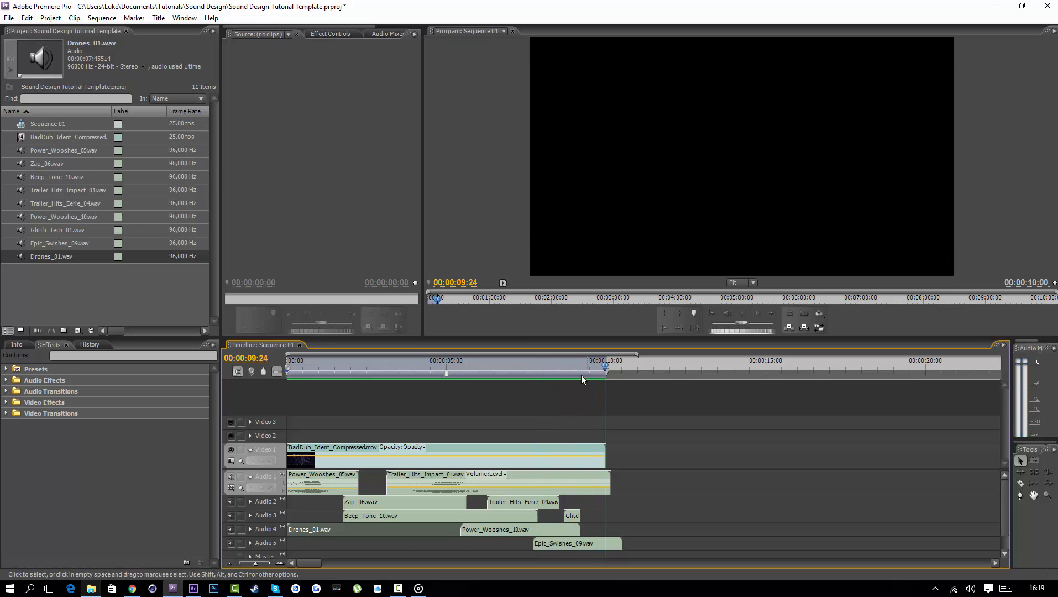
# - Apply a Constant Gain crossfade to the end of the Epic_Swishes_09 clip and play the ending from 00:00:08:19
pyautogui.click(432, 373)
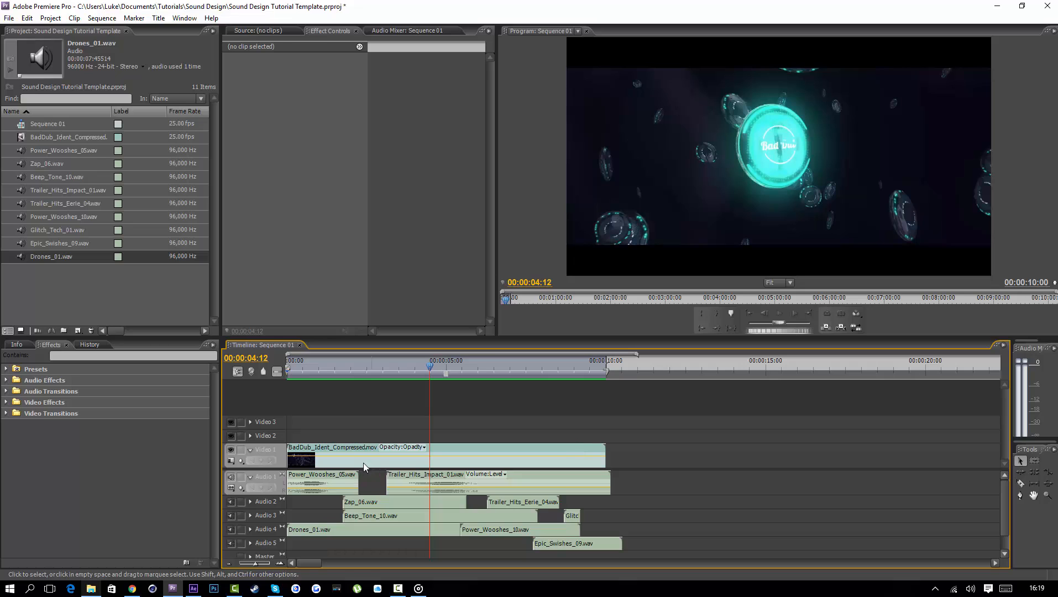
pyautogui.click(70, 357)
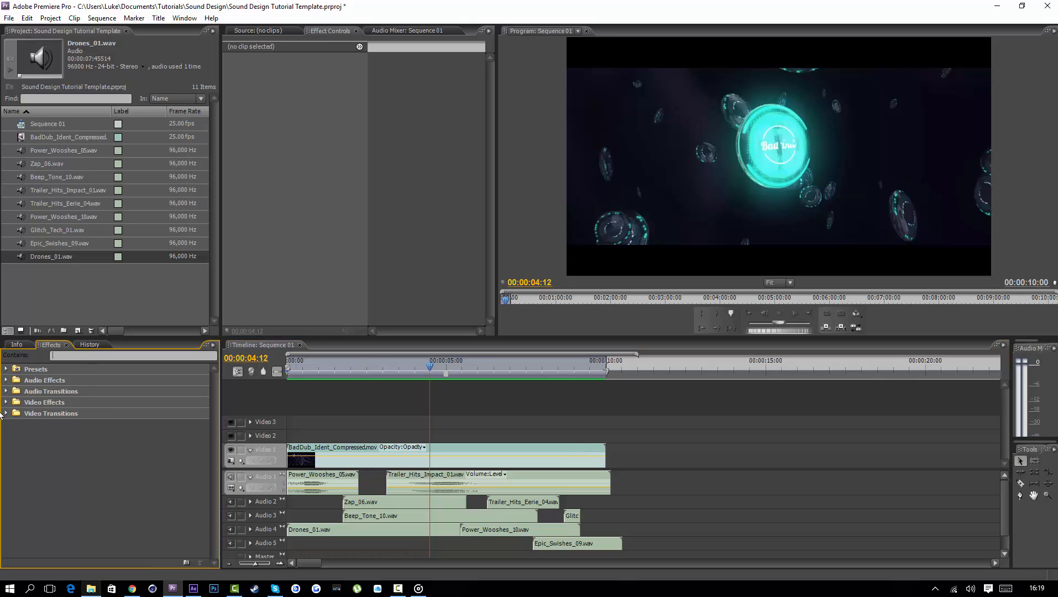
pyautogui.click(6, 391)
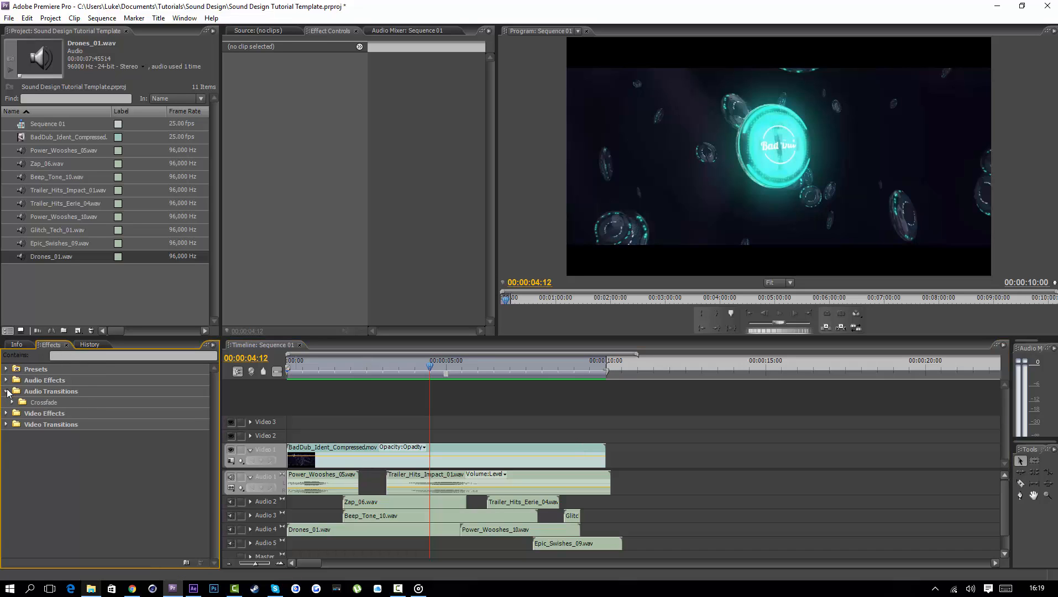
pyautogui.click(12, 403)
pyautogui.click(442, 530)
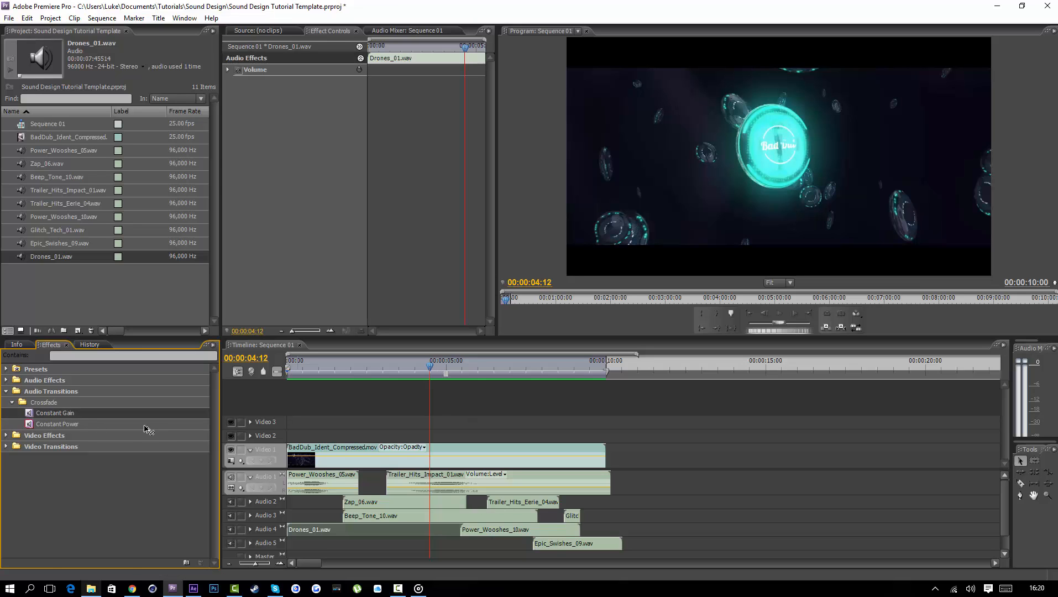
pyautogui.moveTo(146, 429); pyautogui.dragTo(619, 540)
pyautogui.click(567, 368)
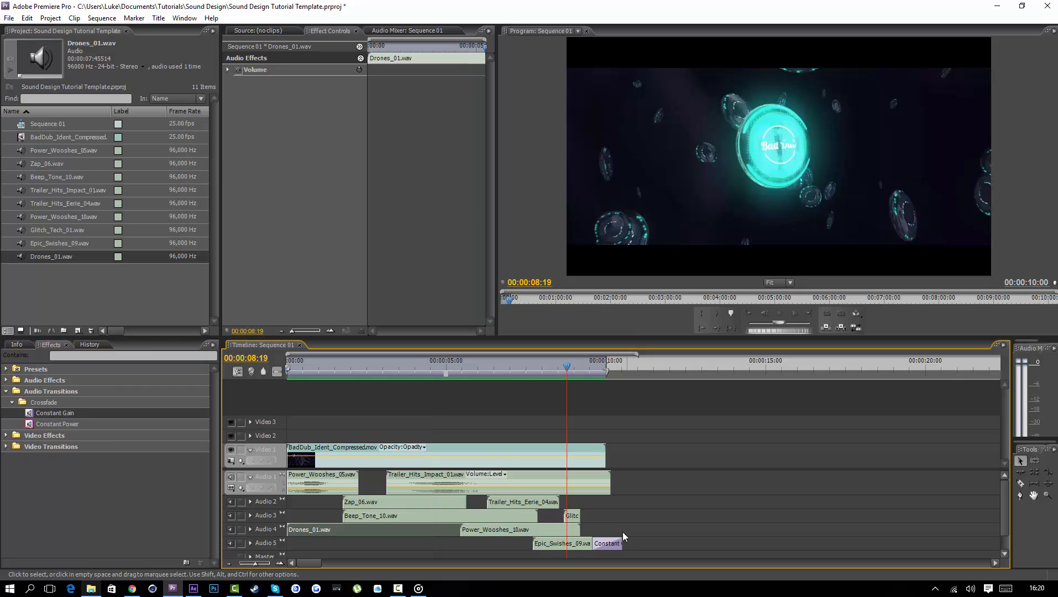
pyautogui.press('space')
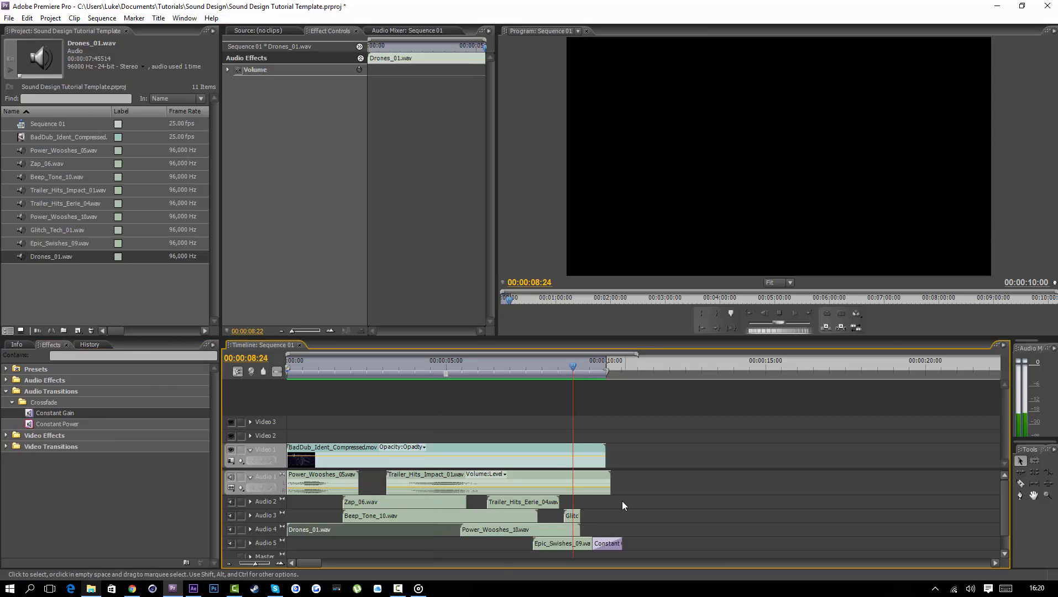
# - Adjust the audio gain of the Drones_01 clip and replay the full sequence from the start
pyautogui.moveTo(606, 365); pyautogui.dragTo(229, 382)
pyautogui.rightClick(398, 528)
pyautogui.click(437, 421)
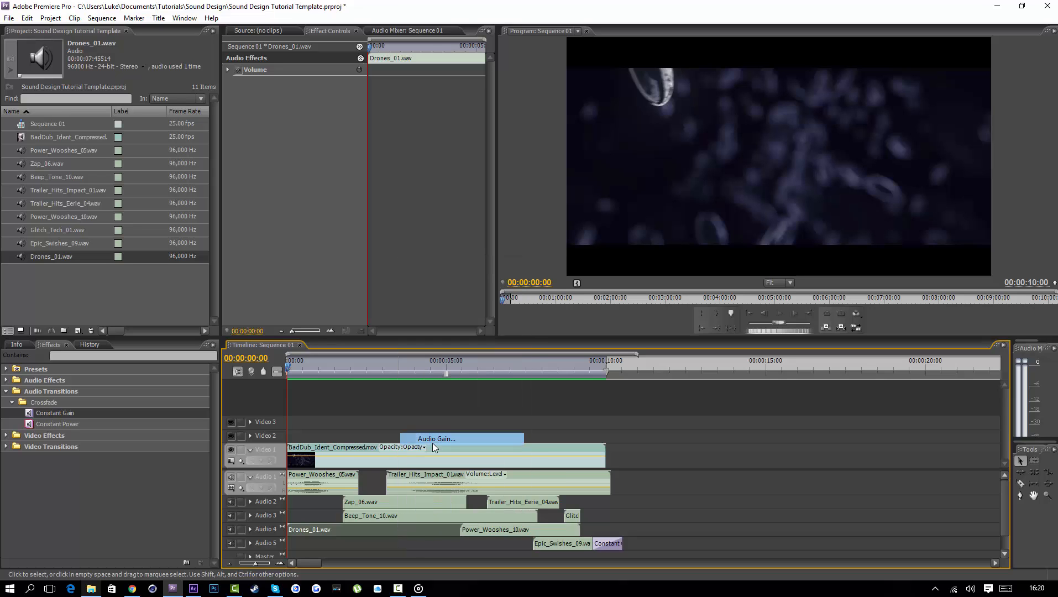
pyautogui.press('Return')
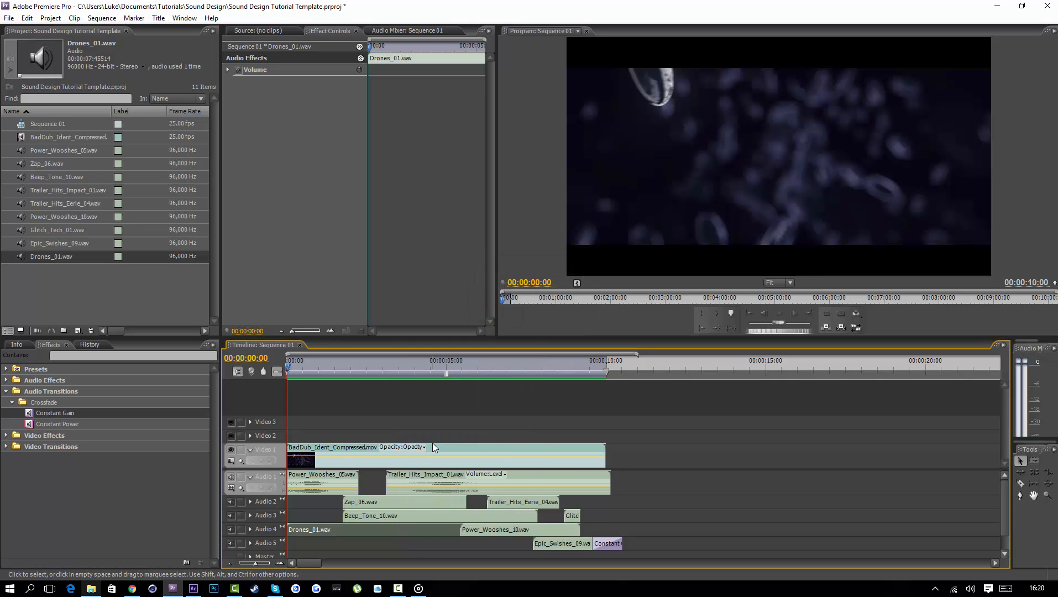
pyautogui.click(388, 398)
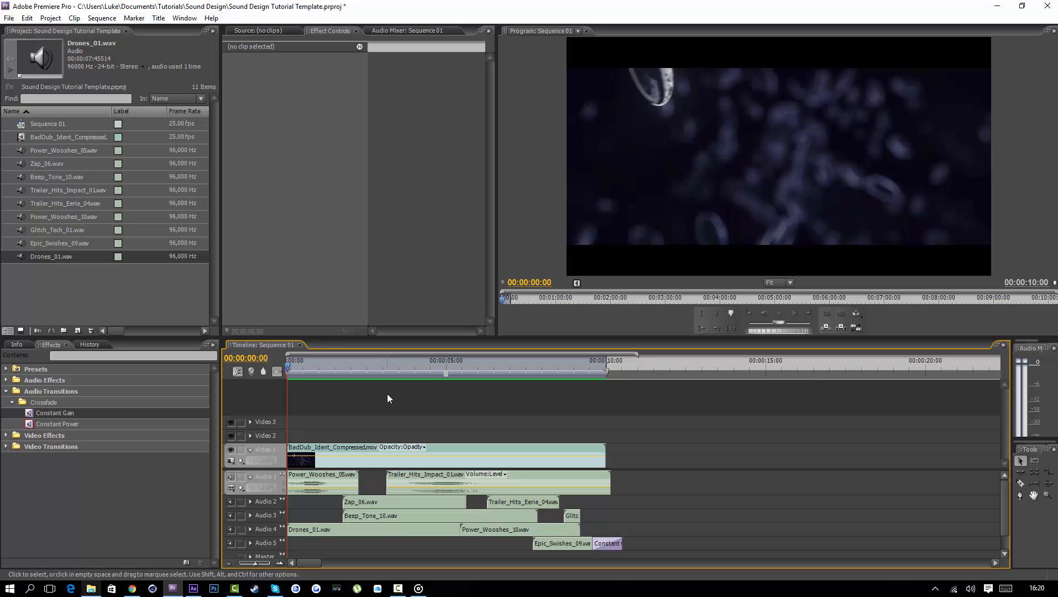
pyautogui.press('space')
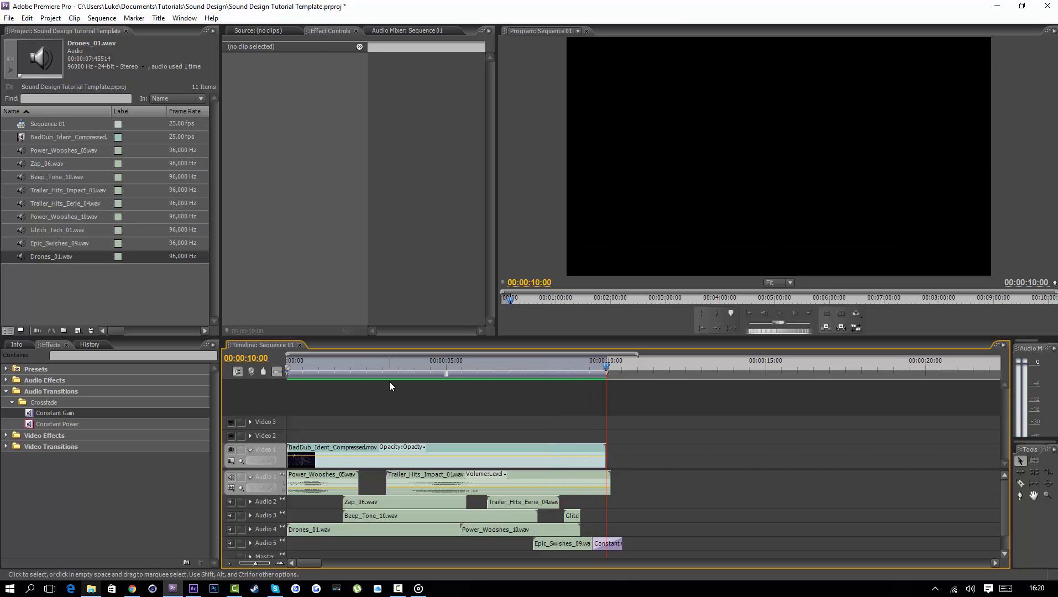
# - Switch to the Bad_Dub_Edit_Sound project in After Effects, widen the composition view and examine the Render_01 sound layers
pyautogui.click(196, 590)
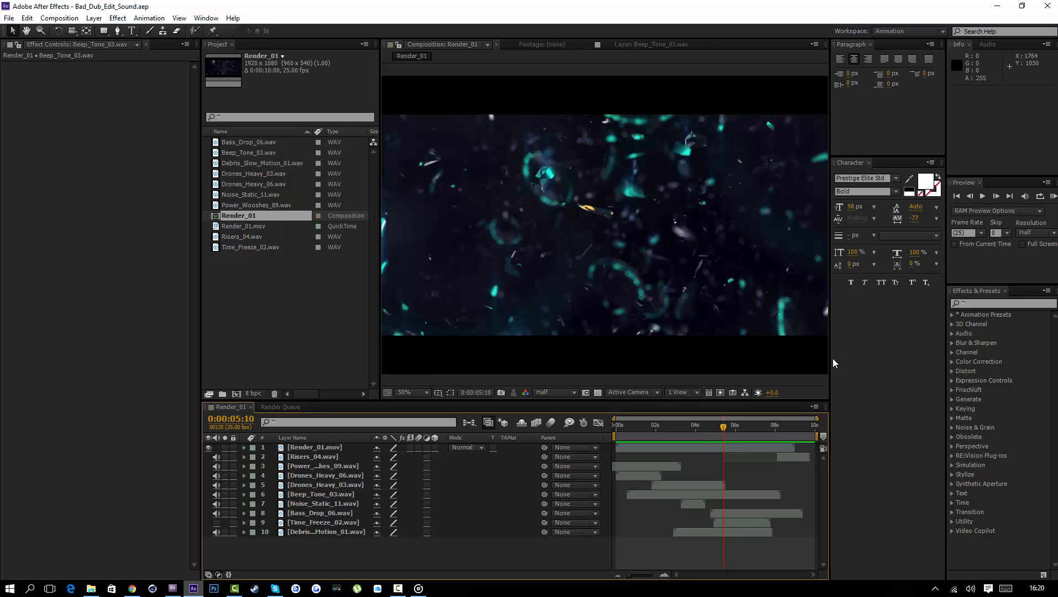
pyautogui.moveTo(840, 355); pyautogui.dragTo(886, 355)
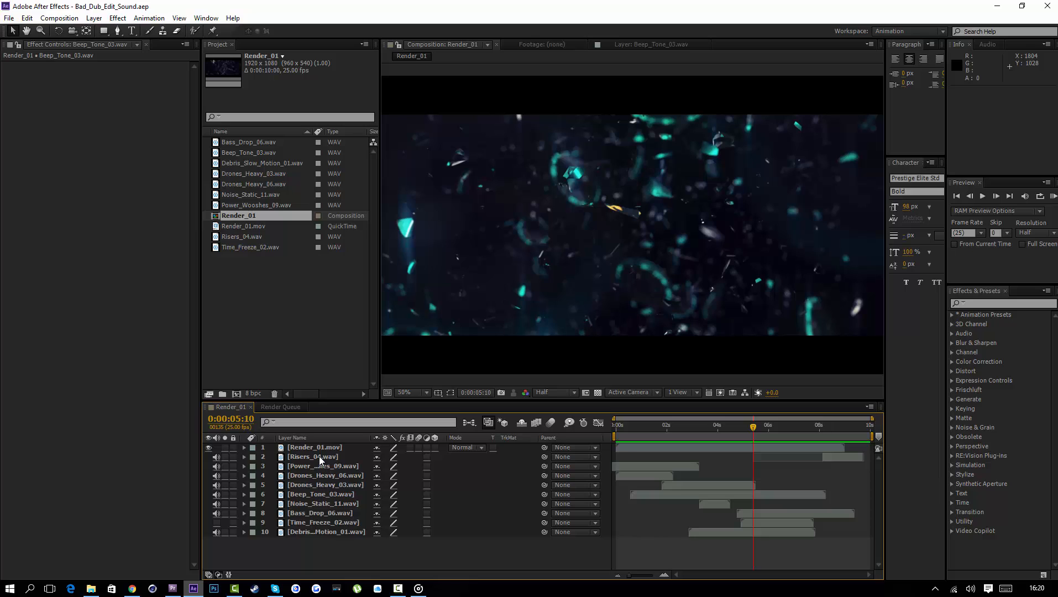
pyautogui.click(650, 448)
pyautogui.moveTo(287, 544); pyautogui.dragTo(312, 461)
pyautogui.click(316, 552)
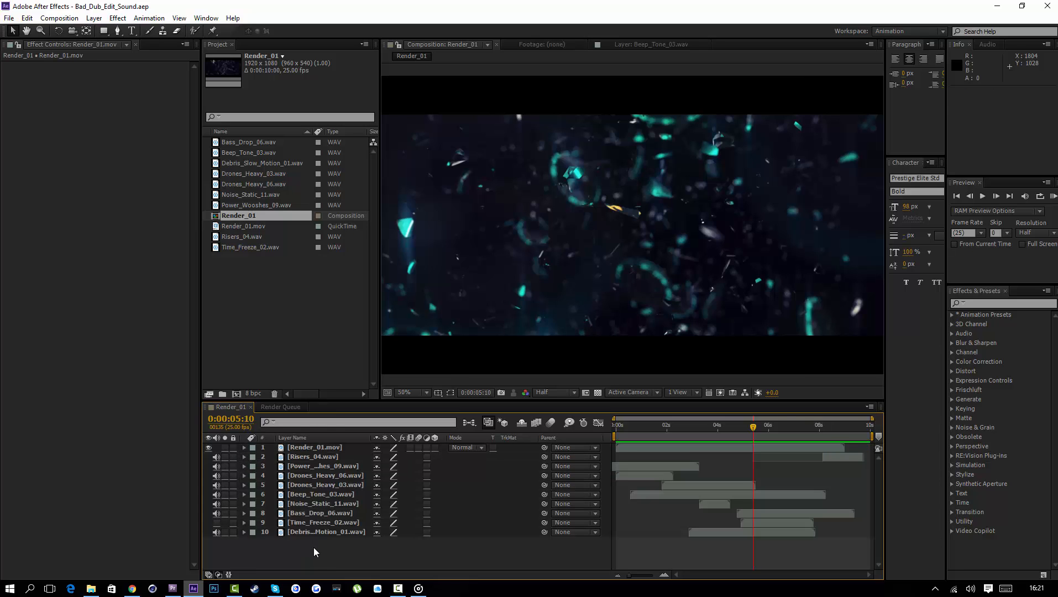